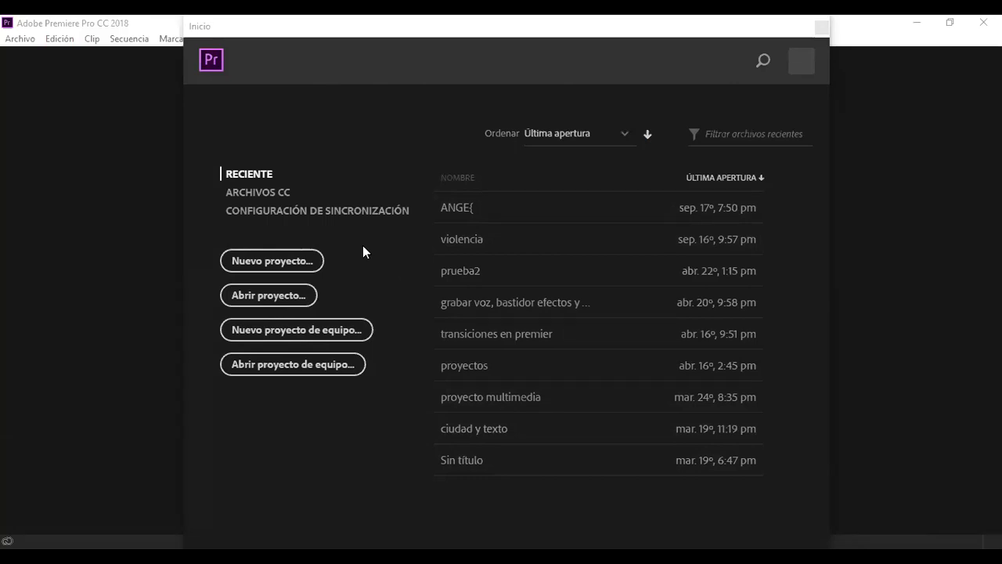
# - Start a new project and name it "no todo es malo medios"
pyautogui.click(270, 263)
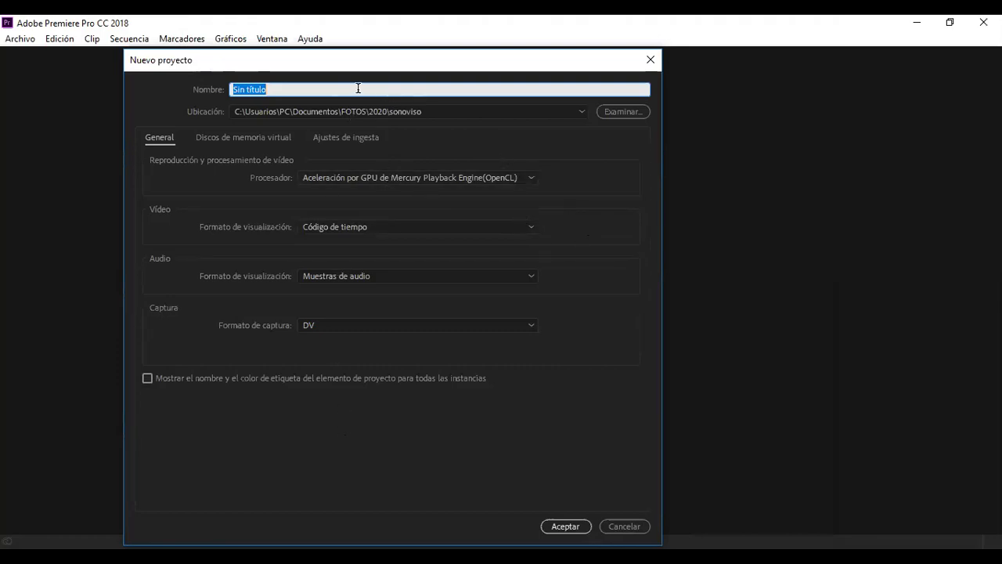
pyautogui.click(324, 86)
pyautogui.press('BackSpace')
pyautogui.press('BackSpace')
pyautogui.press('BackSpace')
pyautogui.press('BackSpace')
pyautogui.press('BackSpace')
pyautogui.press('BackSpace')
pyautogui.press('BackSpace')
pyautogui.press('BackSpace')
pyautogui.press('BackSpace')
pyautogui.press('BackSpace')
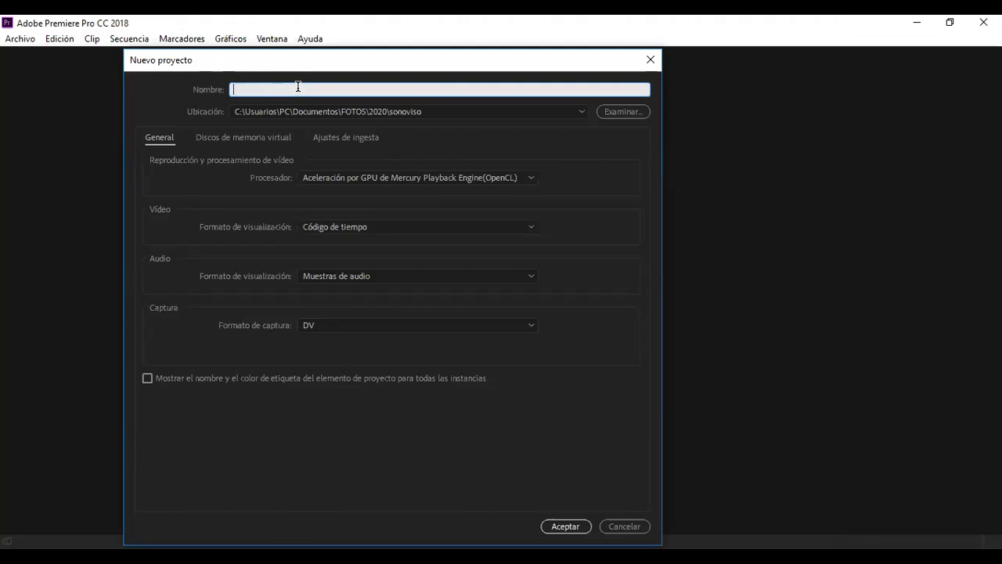
pyautogui.write('no todo es malo medios')
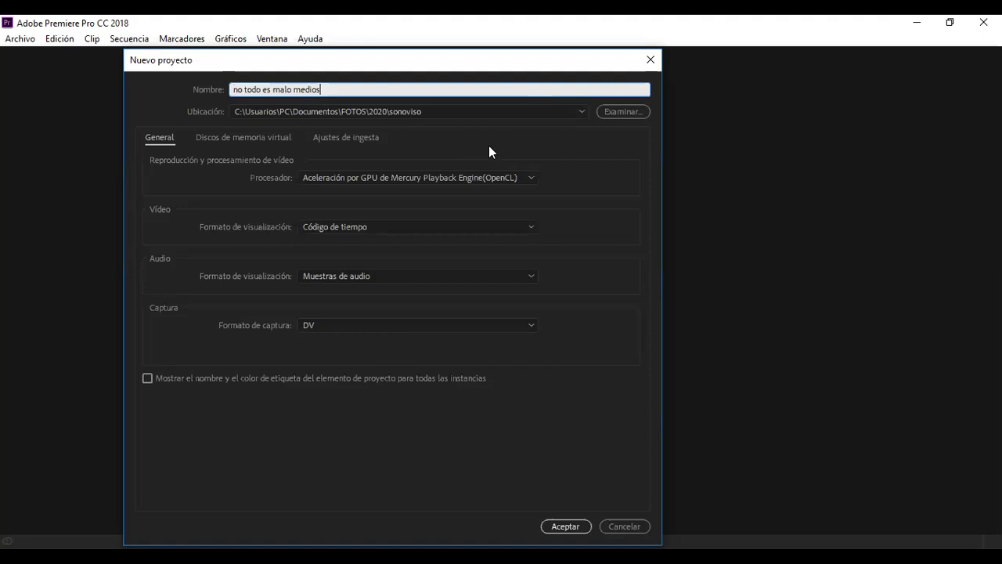
# - Set the project's location to the PROYECTOS VIDEO folder inside Documentos
pyautogui.click(622, 112)
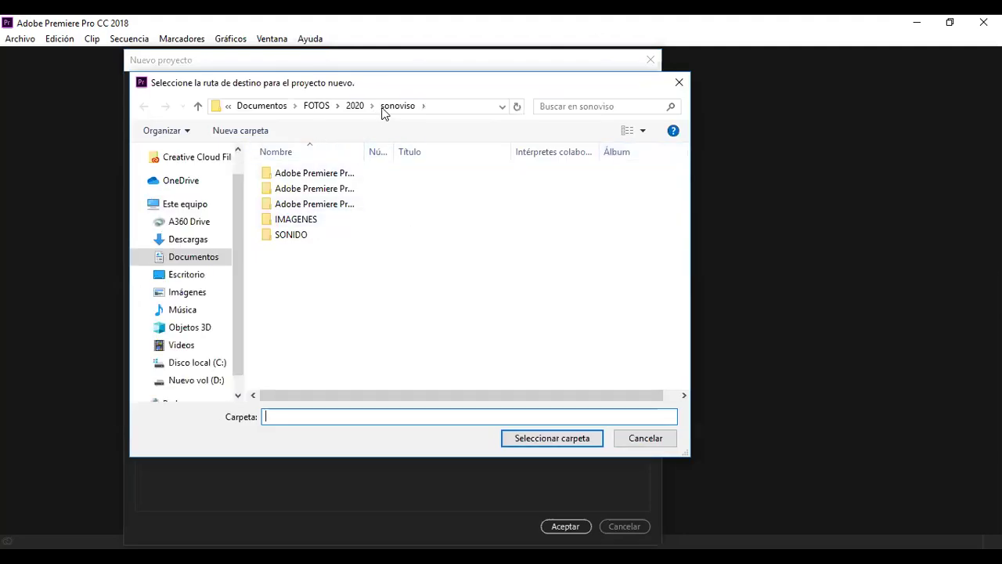
pyautogui.click(263, 106)
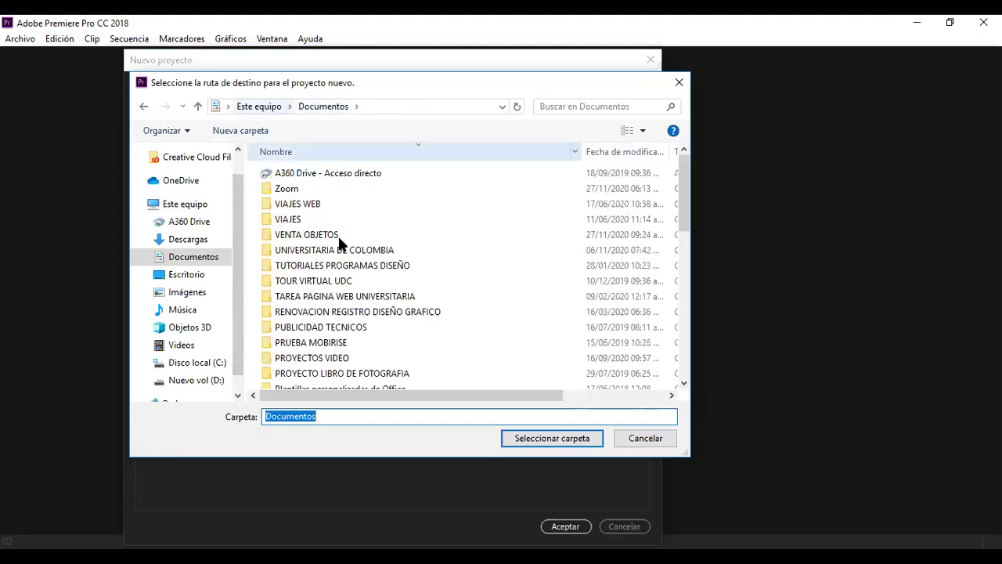
pyautogui.scroll(-8, 421, 274)
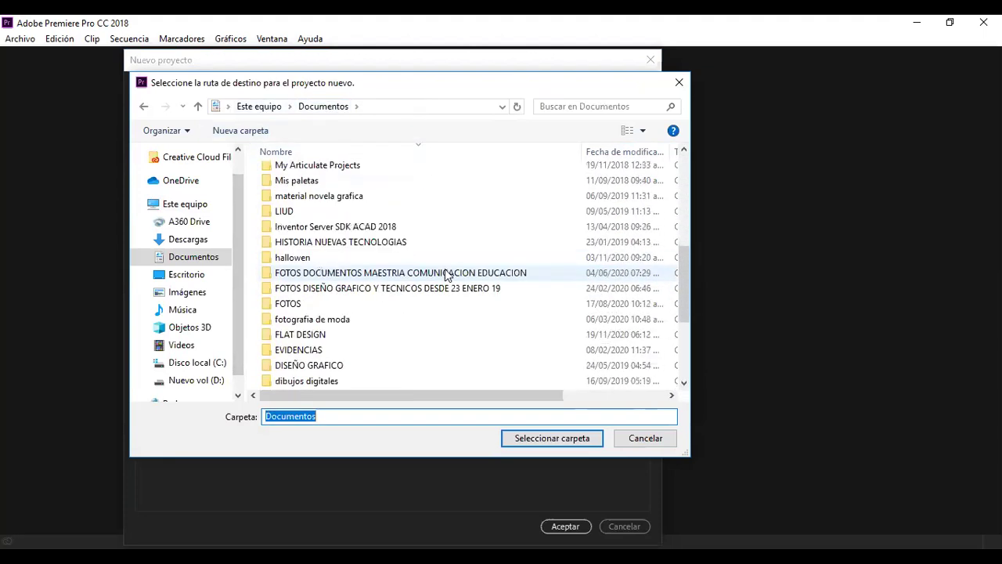
pyautogui.scroll(-2, 448, 274)
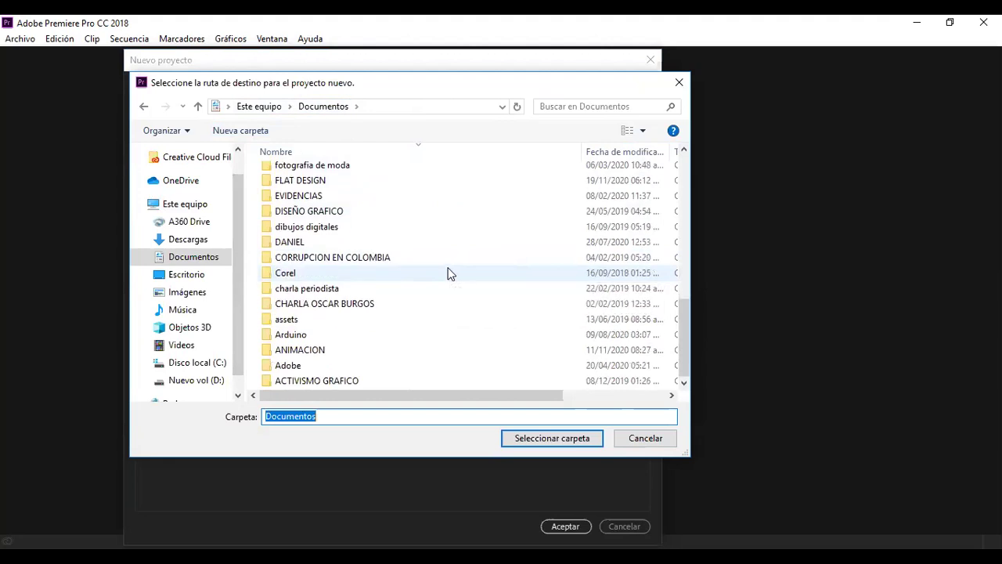
pyautogui.scroll(1, 450, 272)
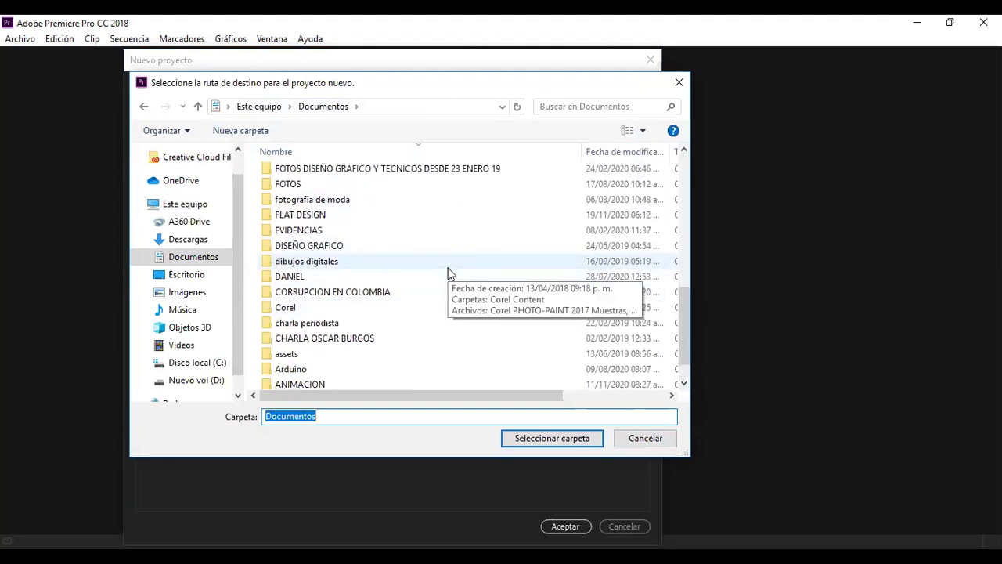
pyautogui.scroll(1, 450, 273)
pyautogui.scroll(1, 451, 274)
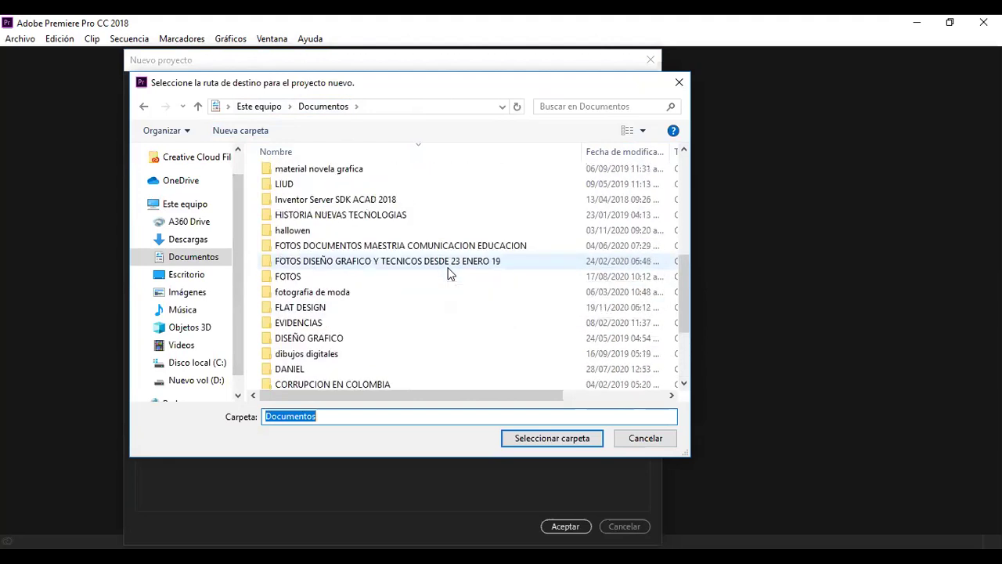
pyautogui.scroll(3, 450, 273)
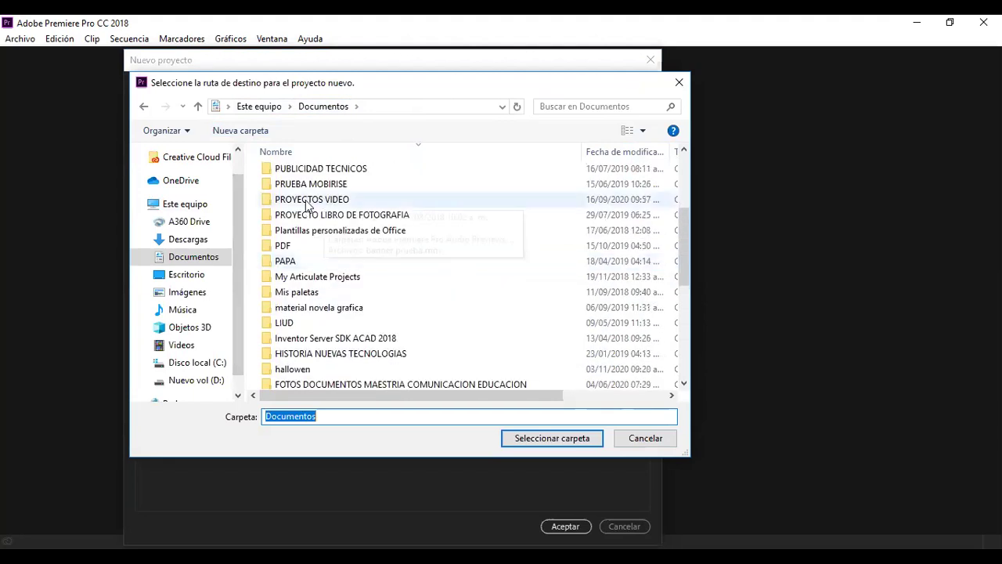
pyautogui.click(265, 198)
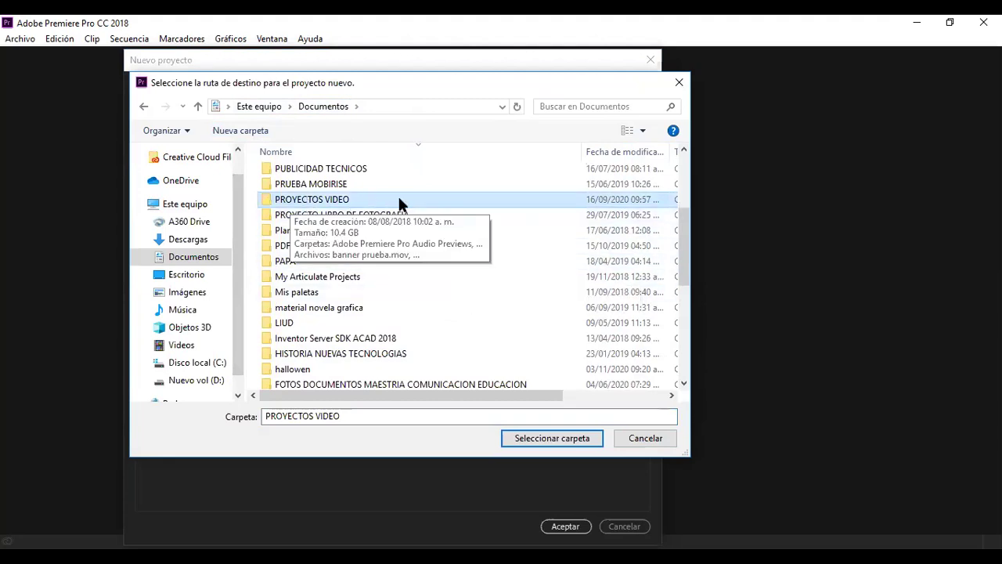
pyautogui.click(533, 440)
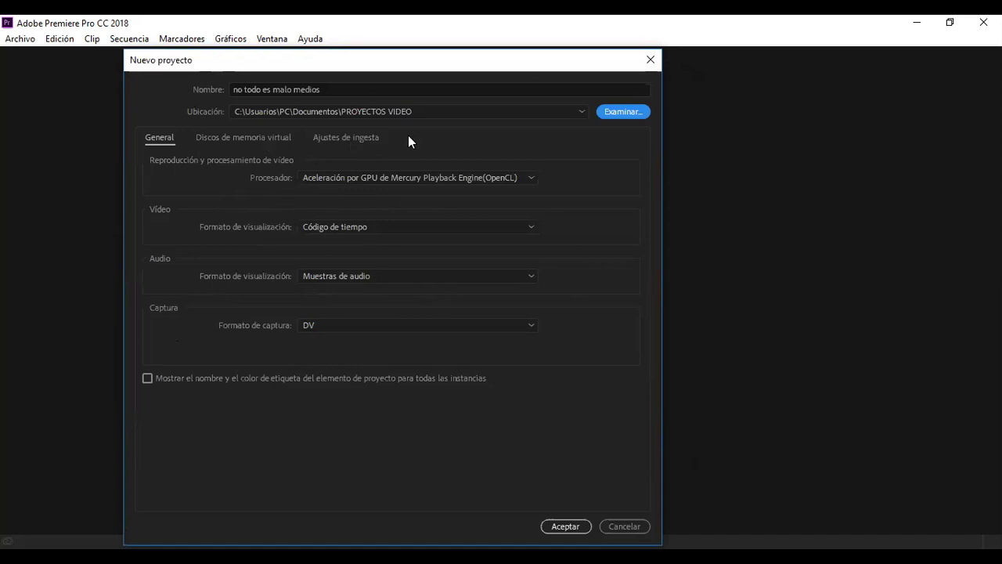
# - Review the new project's scratch disk and ingest settings, and create the project with the existing general settings
pyautogui.click(260, 139)
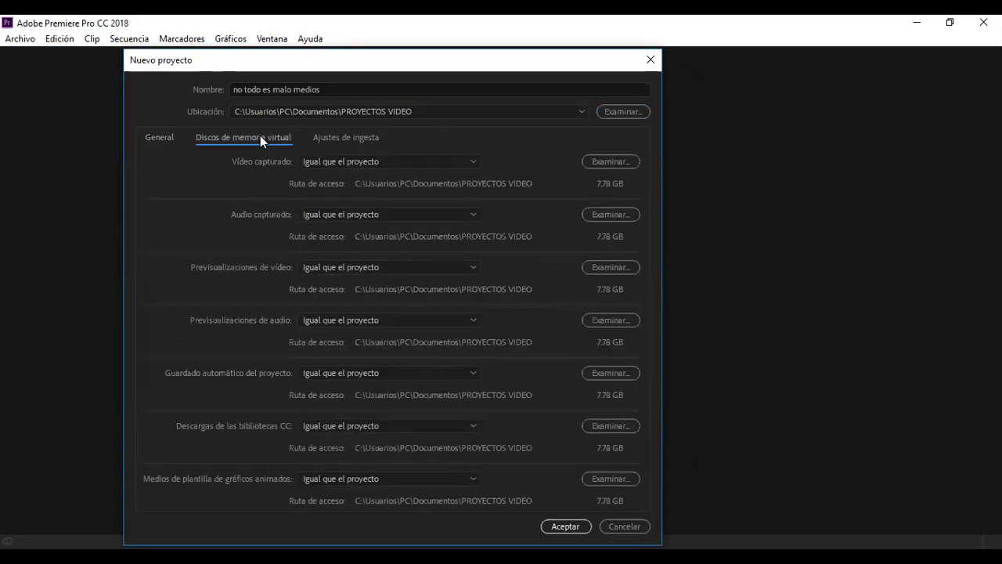
pyautogui.click(333, 138)
pyautogui.click(158, 140)
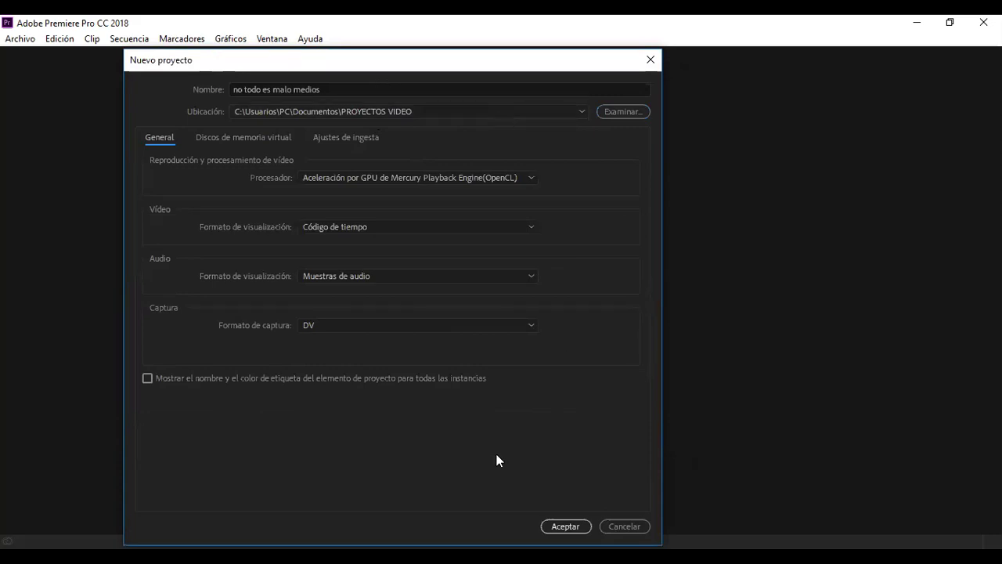
pyautogui.click(561, 529)
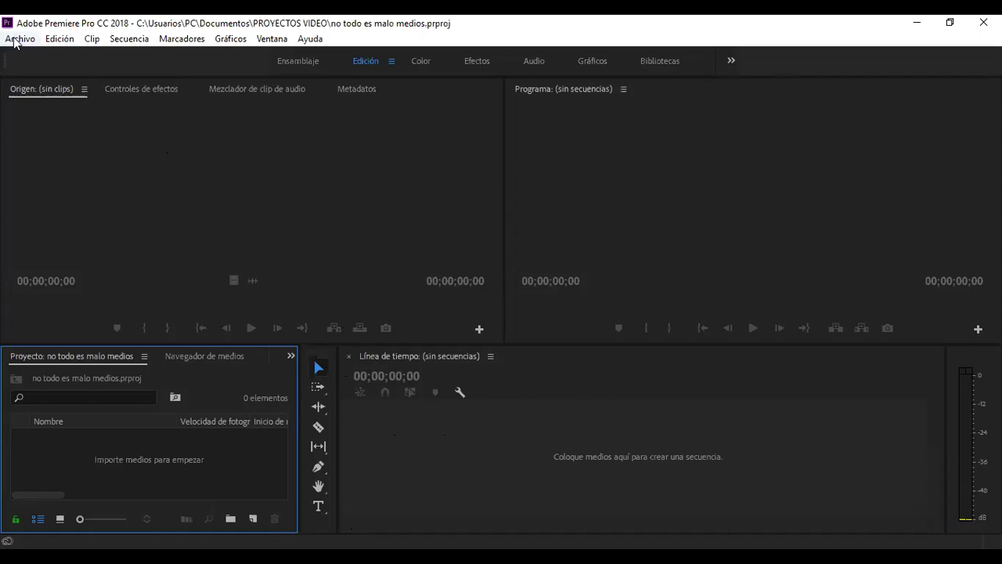
# - Start a new sequence in the empty project to reach its available presets
pyautogui.click(130, 41)
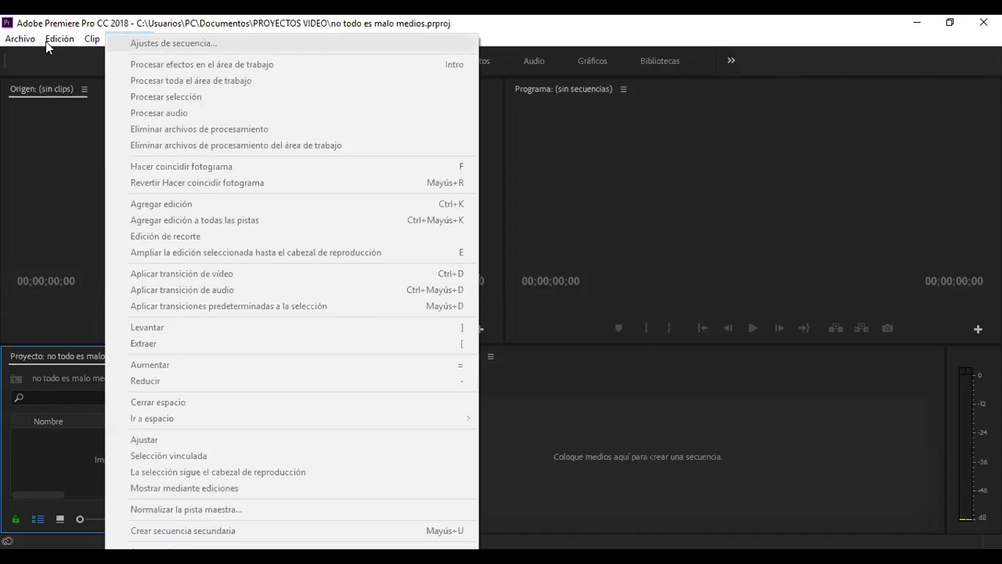
pyautogui.click(17, 39)
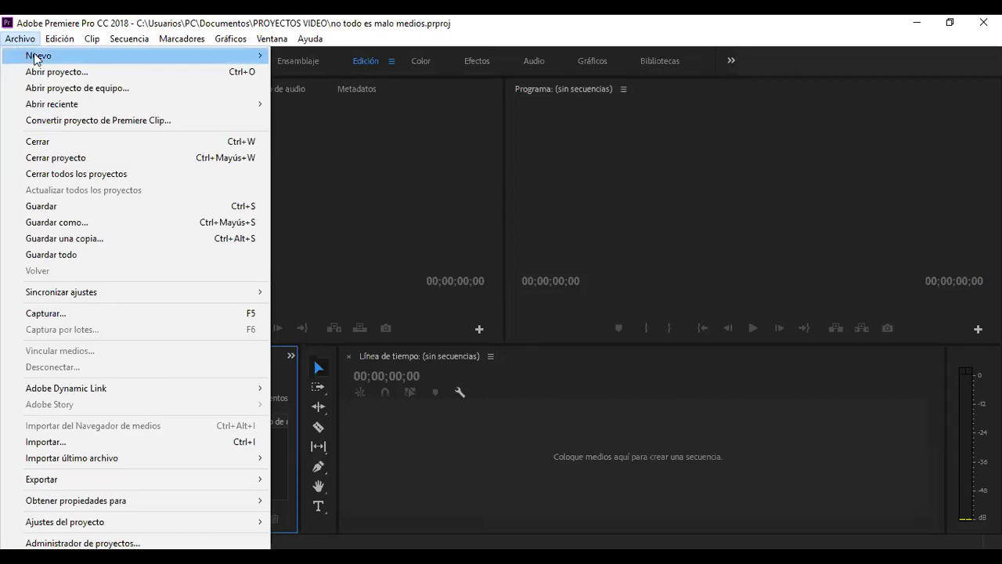
pyautogui.moveTo(36, 57)
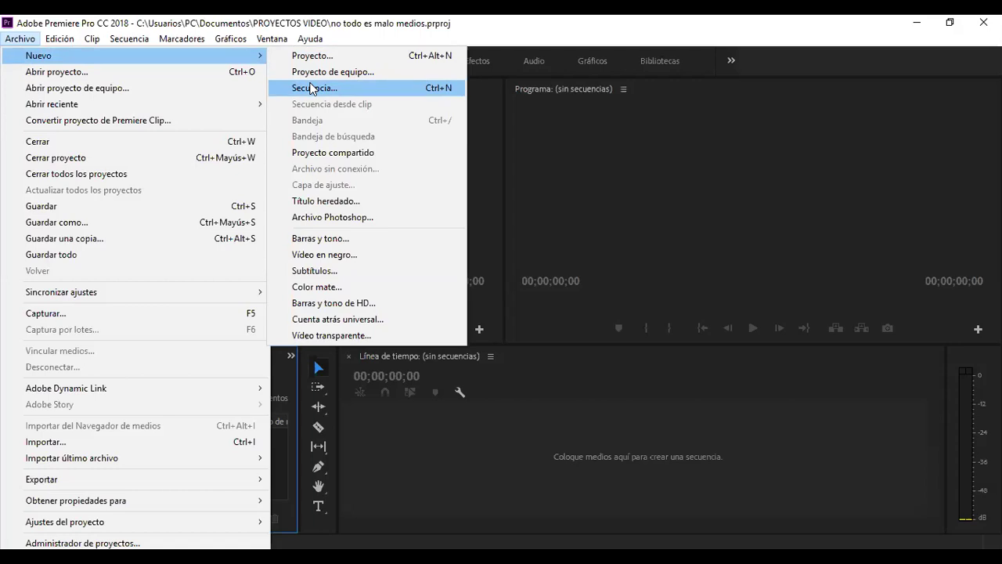
pyautogui.click(312, 87)
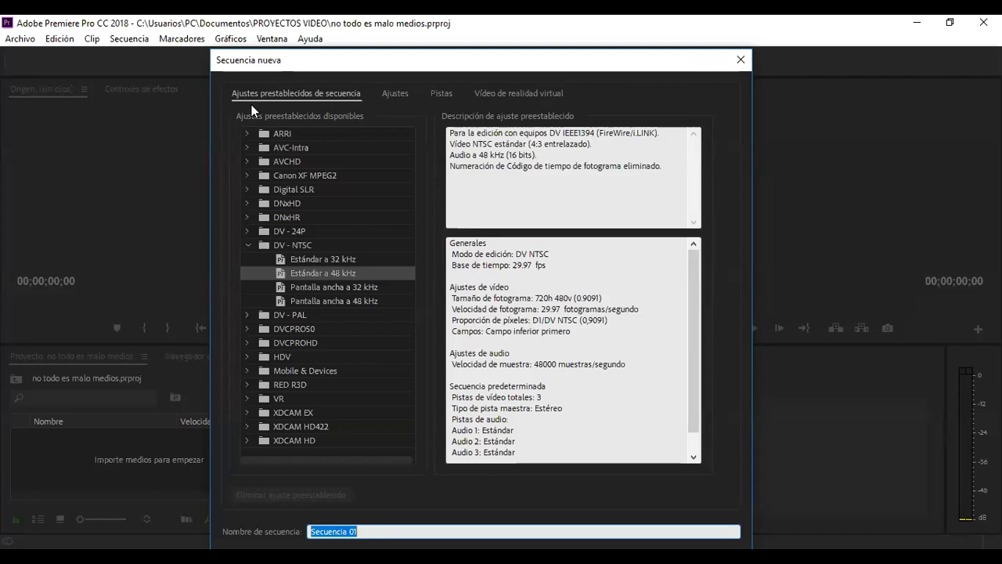
# - Collapse the DV - NTSC presets and examine the description of RED R3D preset 1080p 16x9 23,976
pyautogui.click(246, 246)
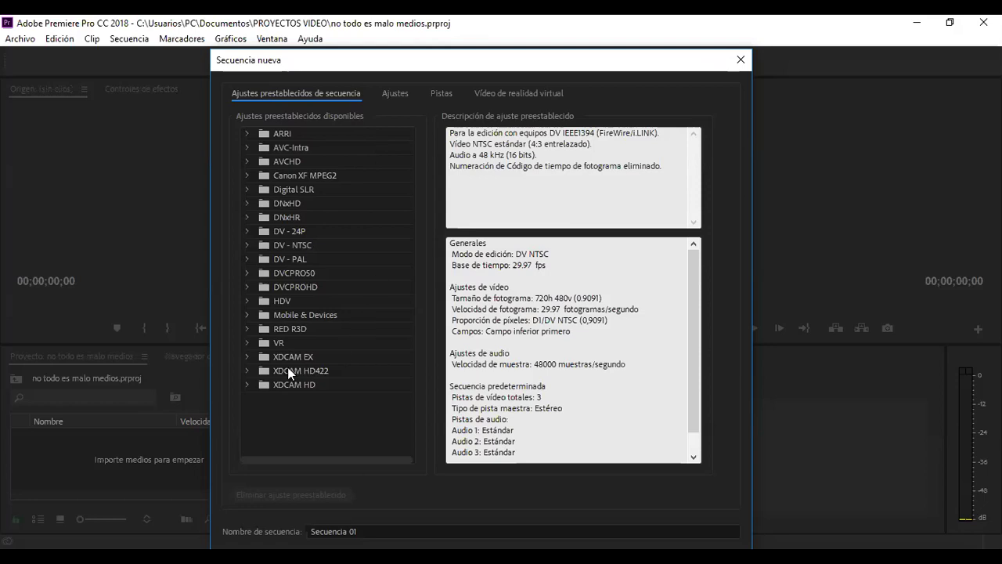
pyautogui.click(247, 329)
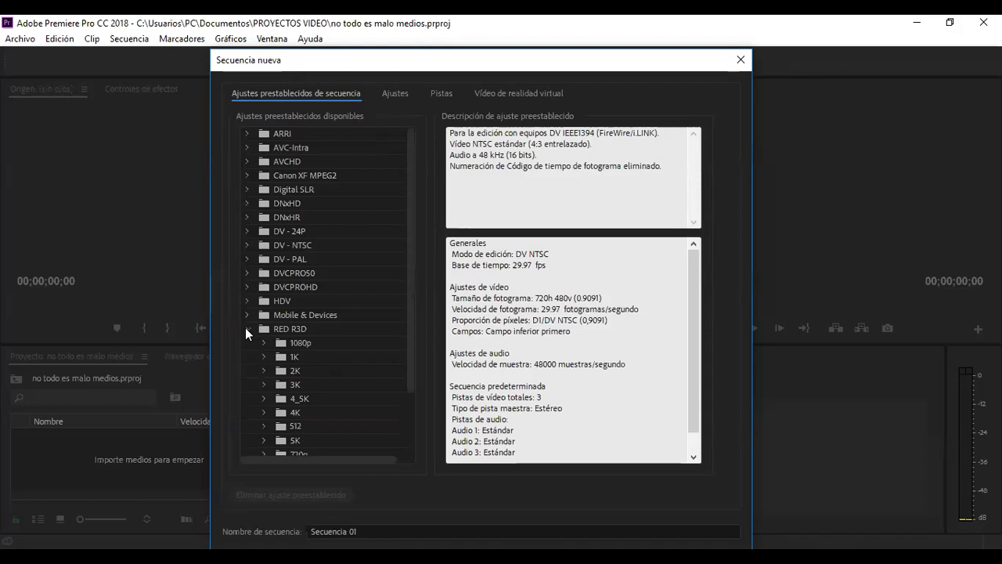
pyautogui.moveTo(407, 332); pyautogui.dragTo(404, 391)
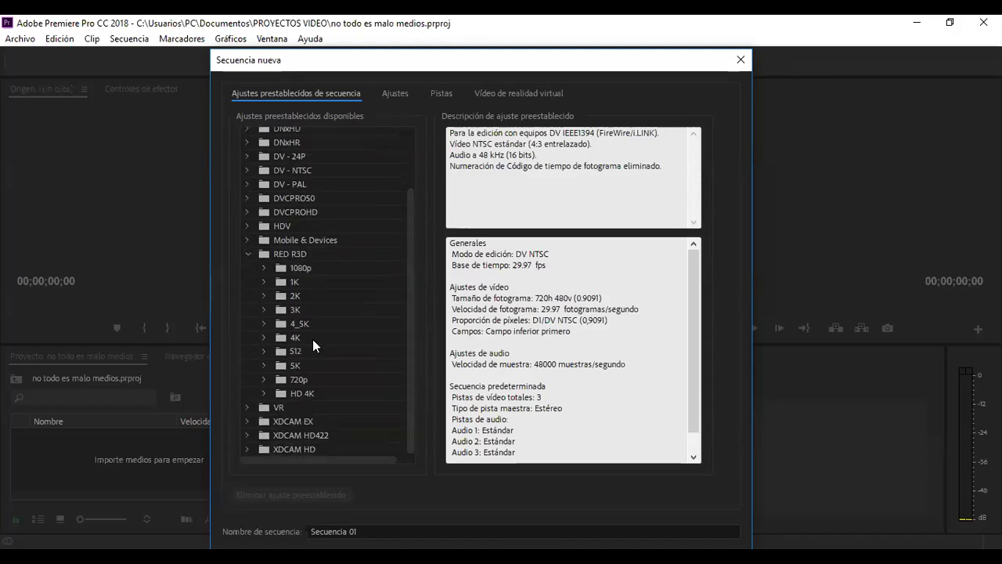
pyautogui.click(263, 268)
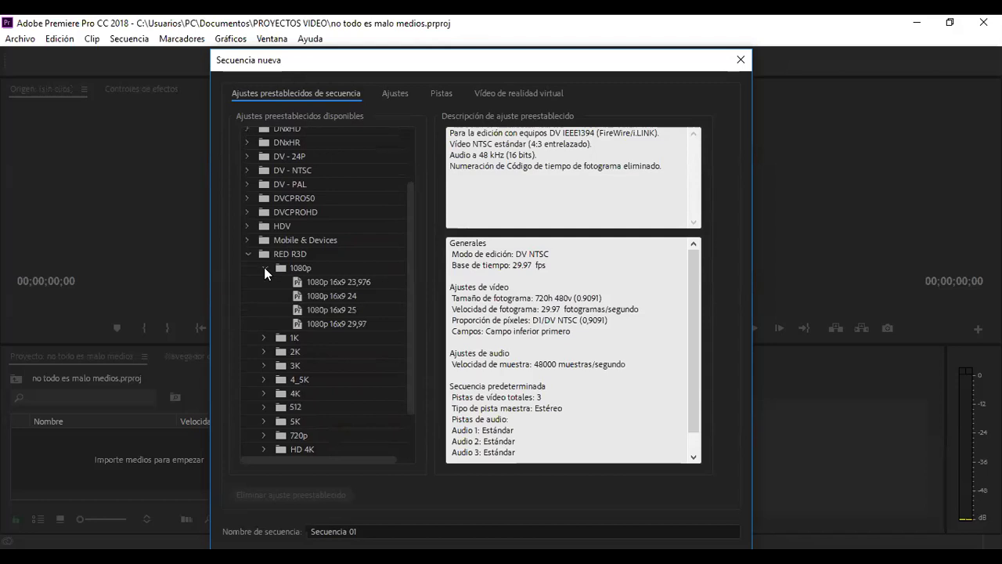
pyautogui.click(317, 284)
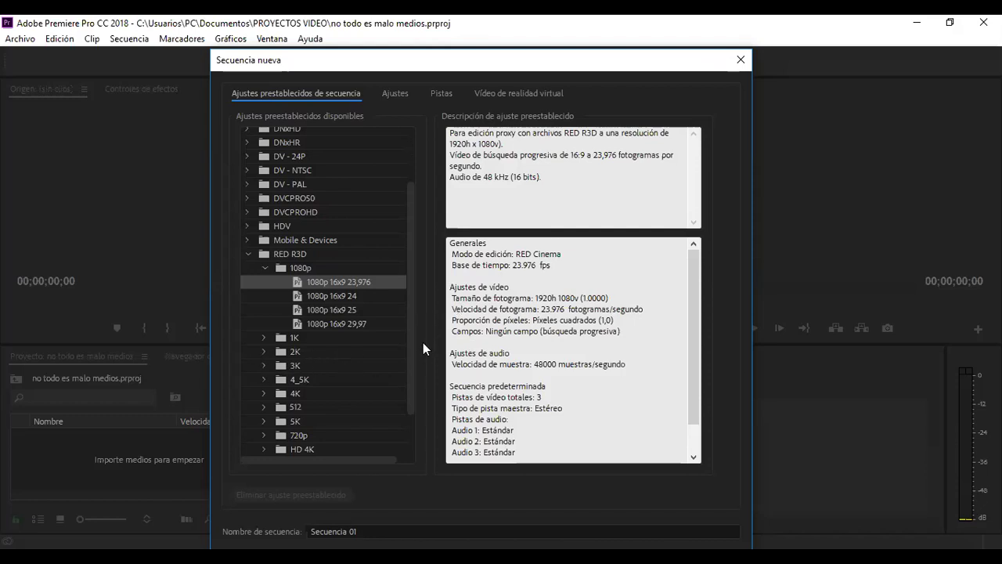
# - Examine the description of RED R3D preset 4K 16x9 23,976, and collapse the RED R3D presets
pyautogui.moveTo(409, 340); pyautogui.dragTo(409, 392)
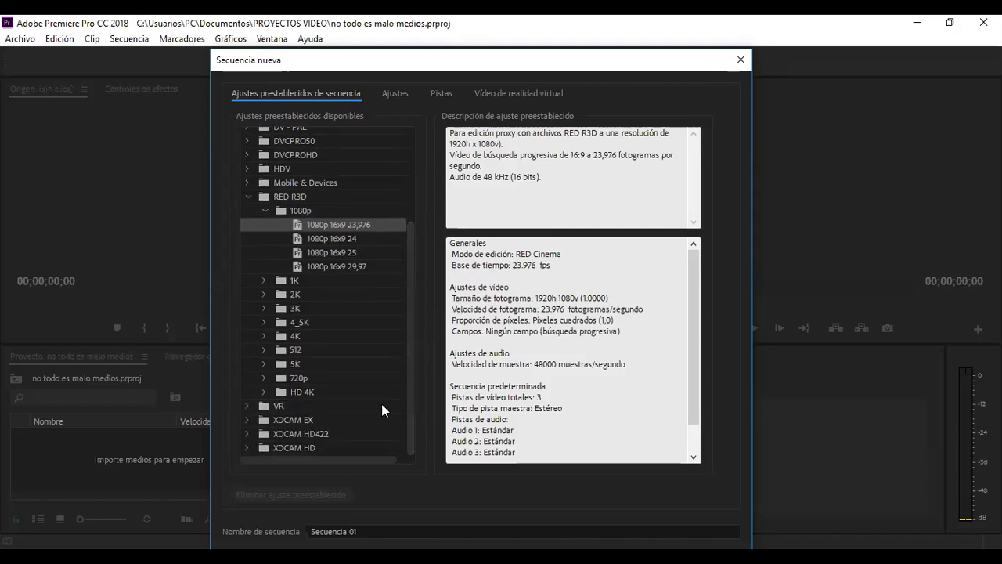
pyautogui.click(262, 336)
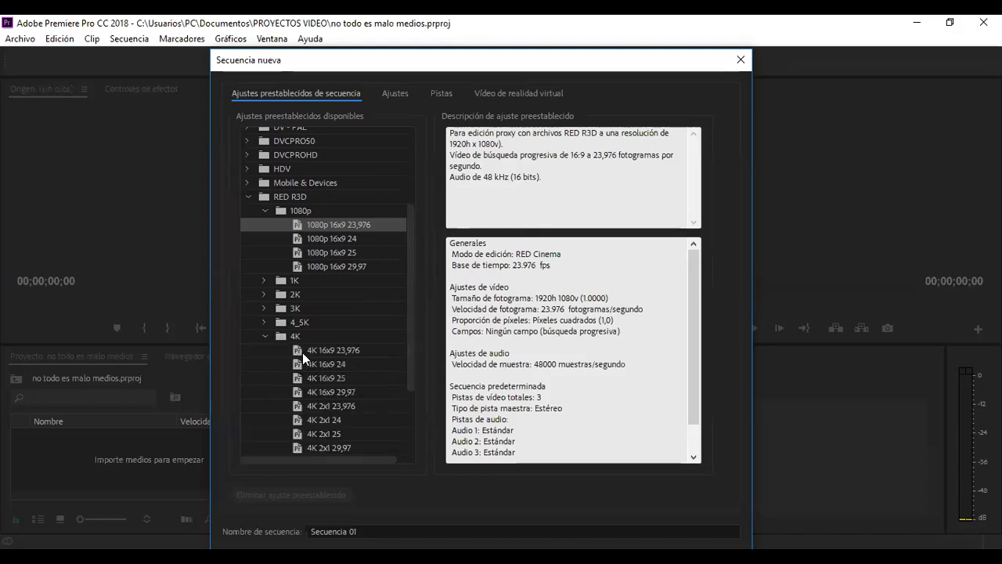
pyautogui.click(307, 349)
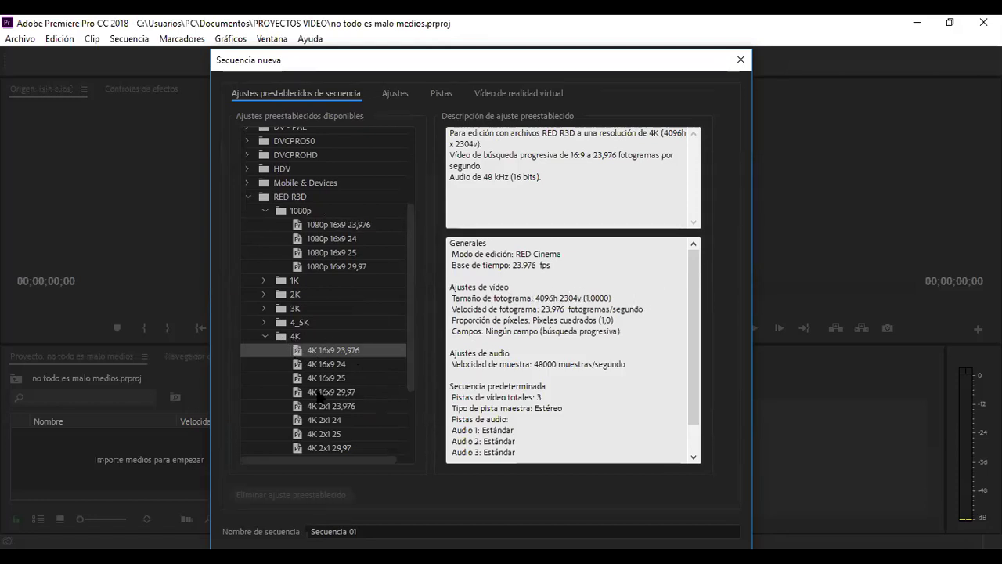
pyautogui.click(264, 210)
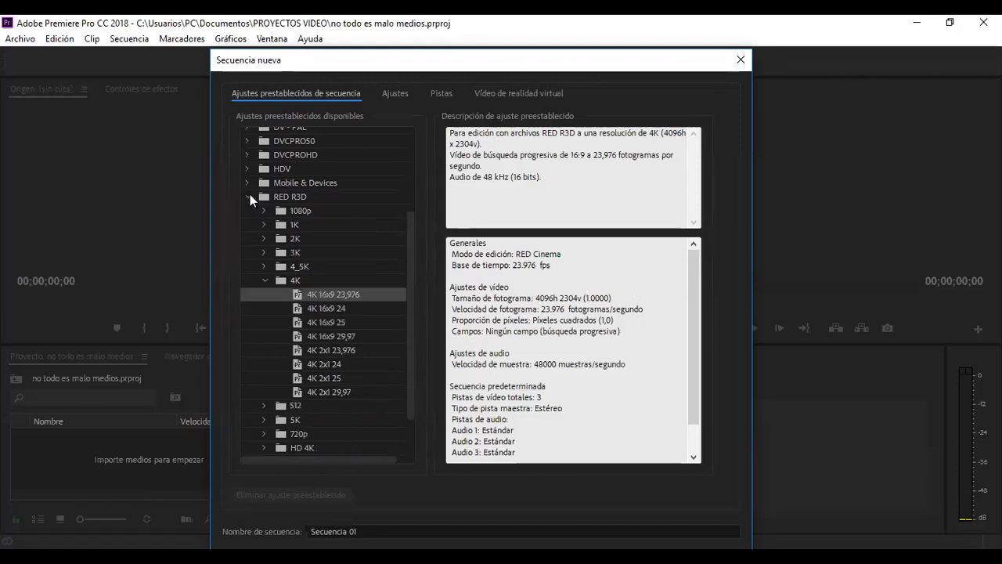
pyautogui.click(249, 196)
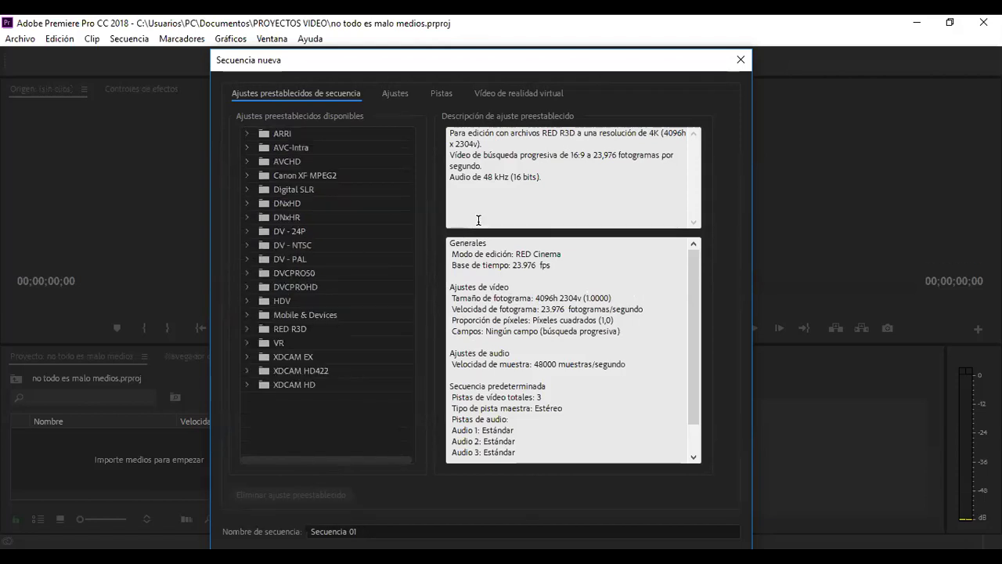
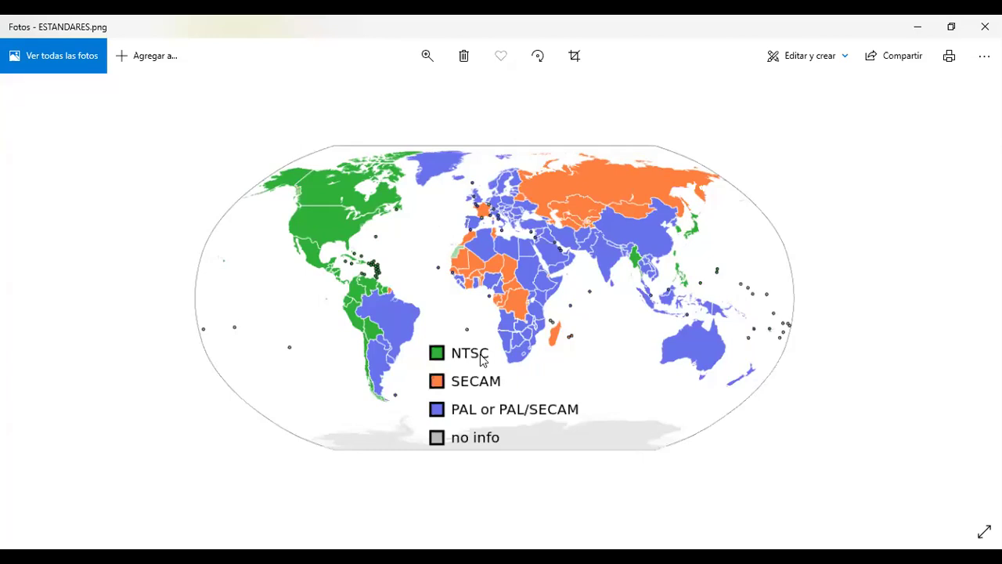
# - Browse the reference images in Photos: film frames, animation frames, the video standards slide and the interlacing example
pyautogui.moveTo(951, 306)
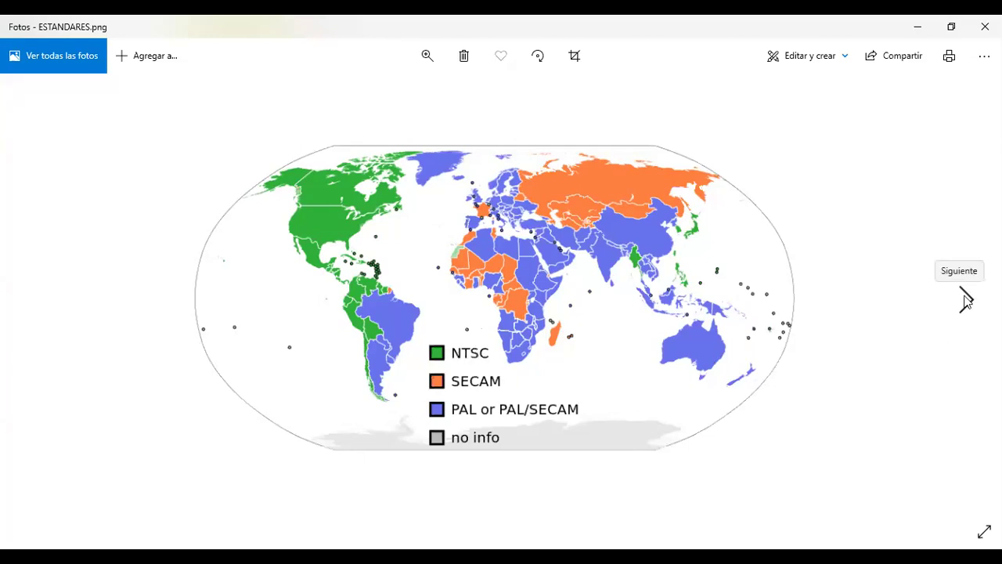
pyautogui.click(968, 304)
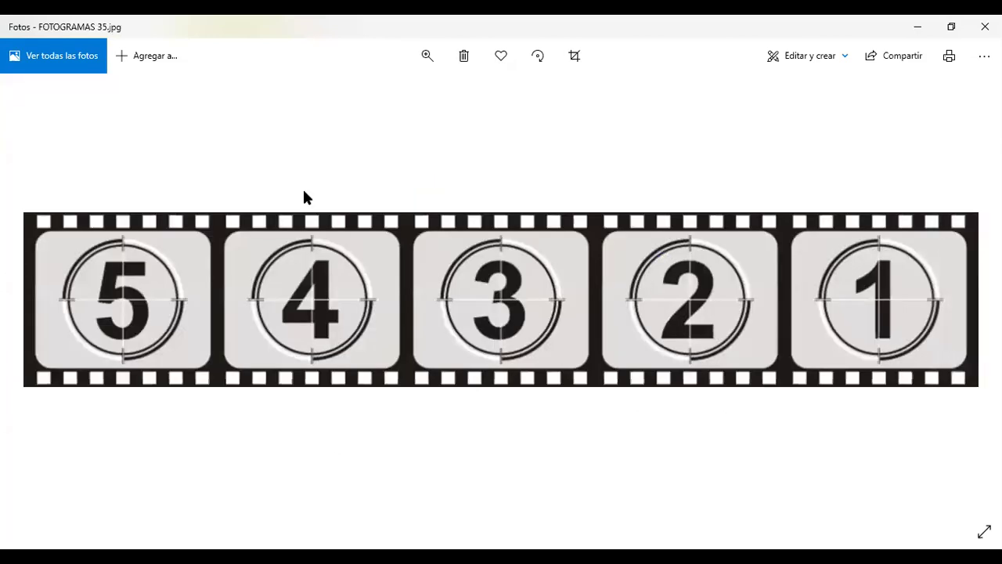
pyautogui.click(967, 303)
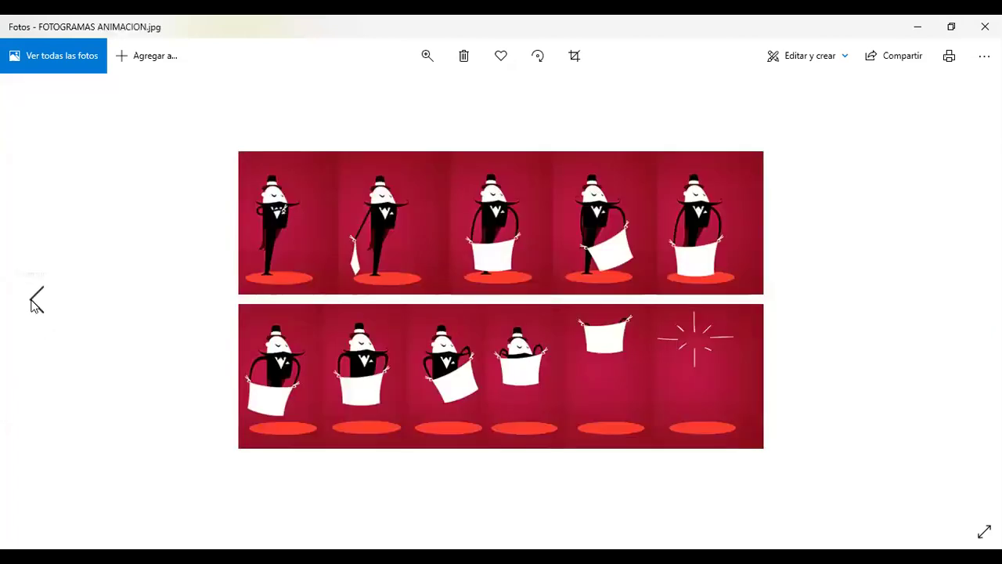
pyautogui.click(33, 304)
pyautogui.click(34, 305)
pyautogui.click(33, 304)
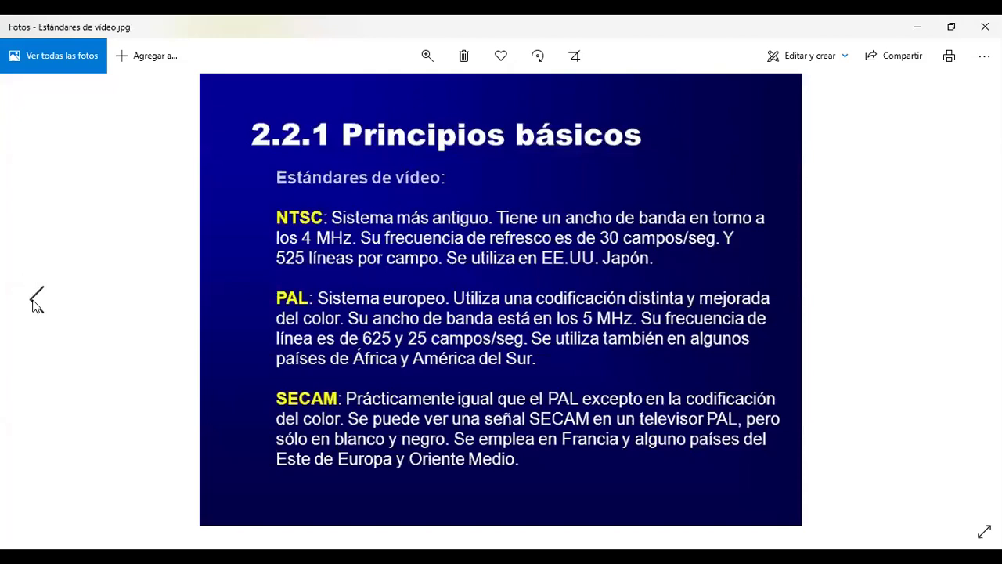
pyautogui.click(33, 304)
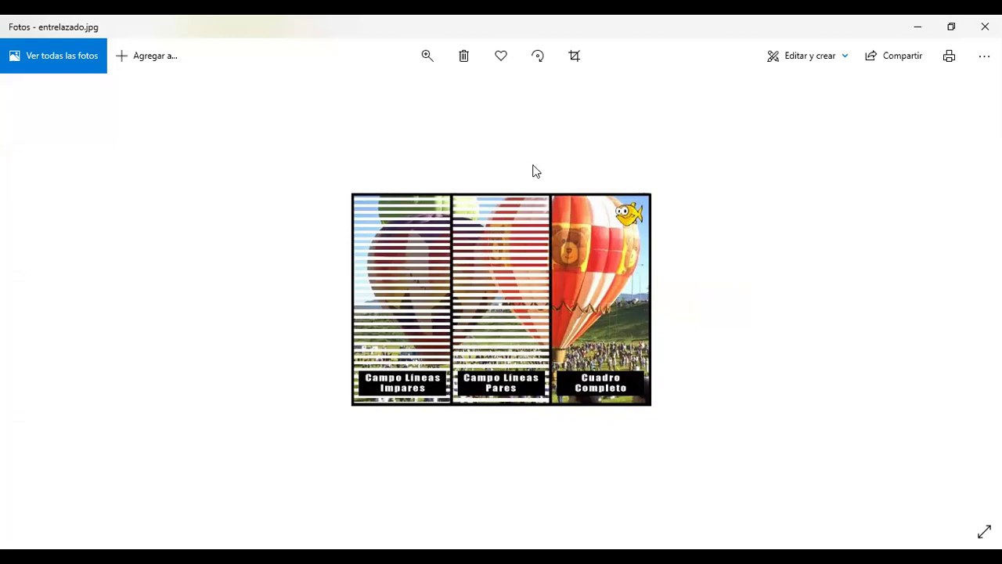
# - Examine the next reference images in Photos: the table of containers and permitted video codecs, and the RGB additive colours diagram
pyautogui.moveTo(47, 274)
pyautogui.click(37, 299)
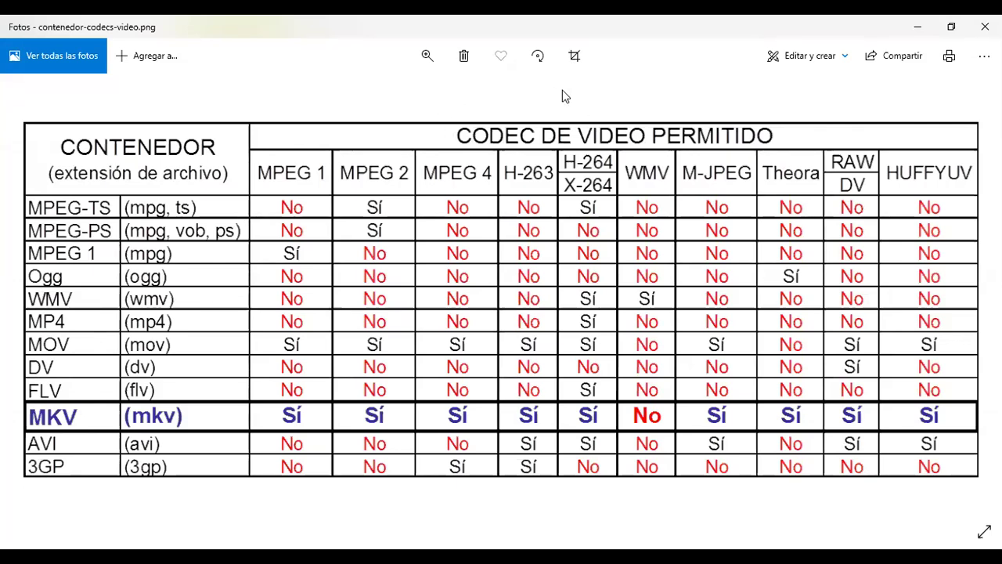
pyautogui.moveTo(2, 316)
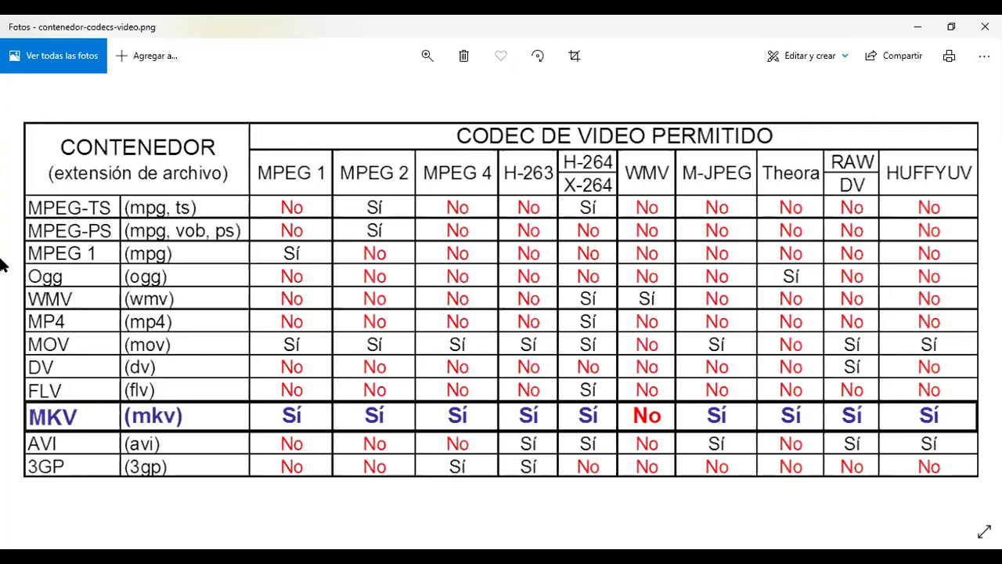
pyautogui.click(36, 304)
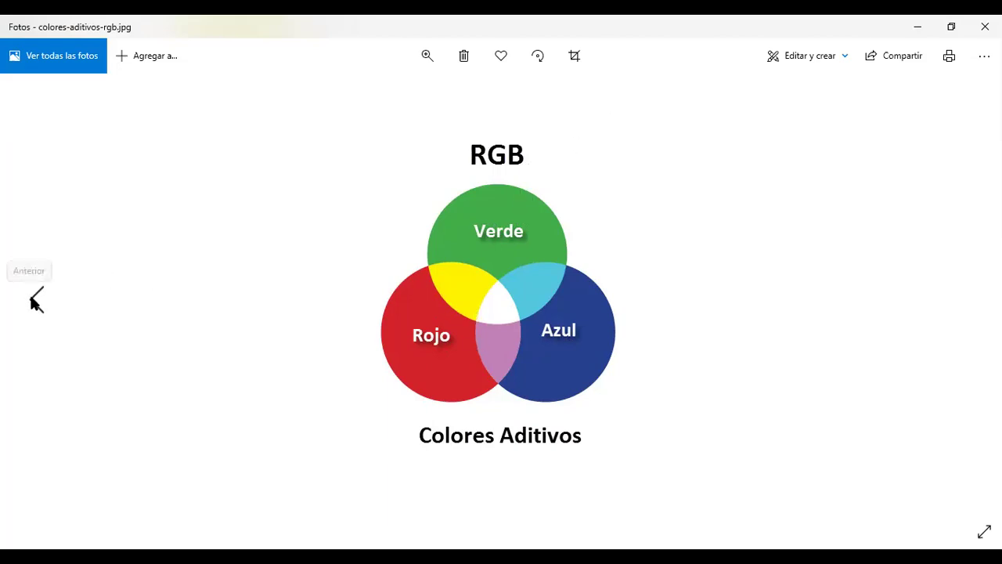
pyautogui.click(35, 298)
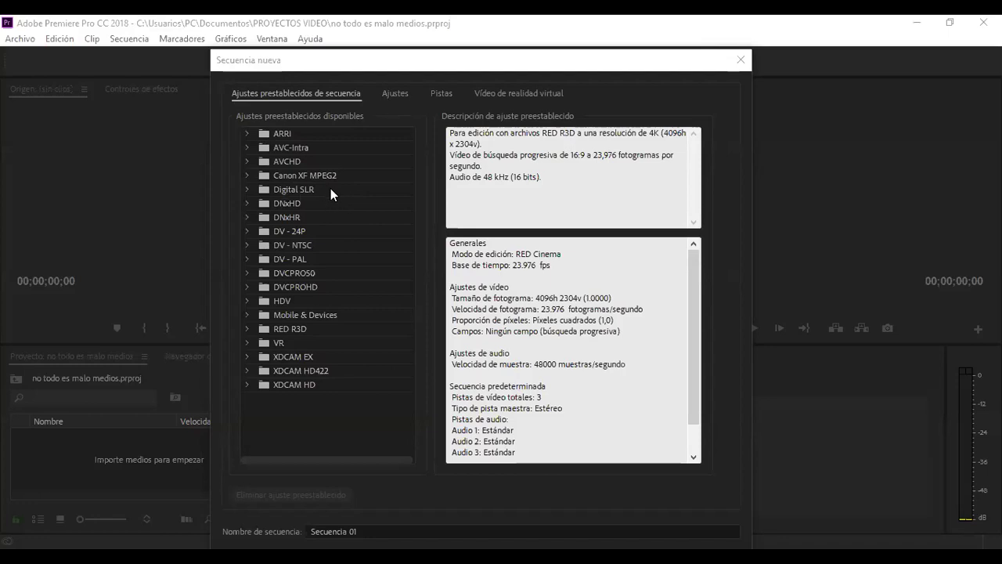
# - In Premiere Pro's new sequence presets, examine the description of Digital SLR 1080p preset DSLR 1080p24
pyautogui.click(248, 189)
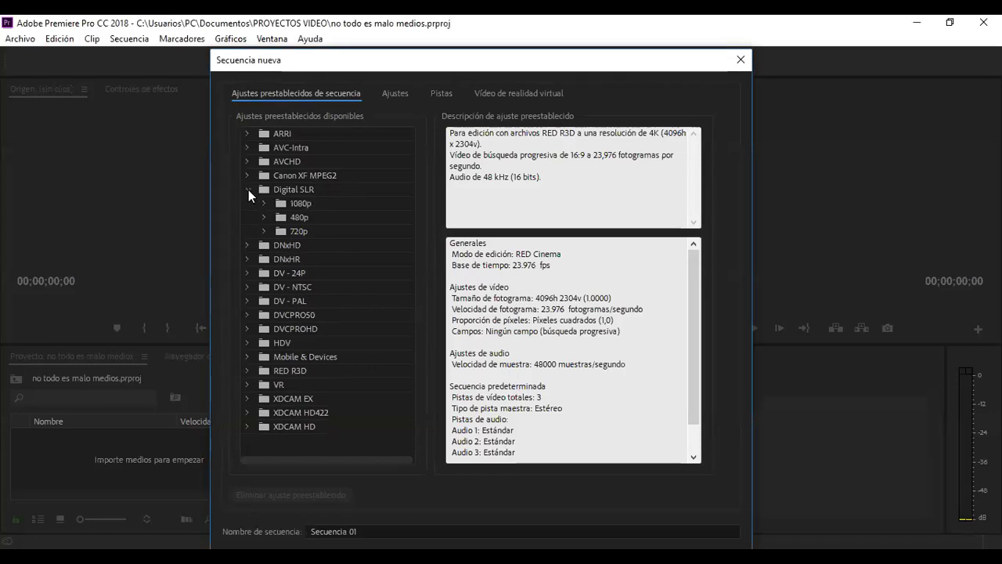
pyautogui.click(263, 203)
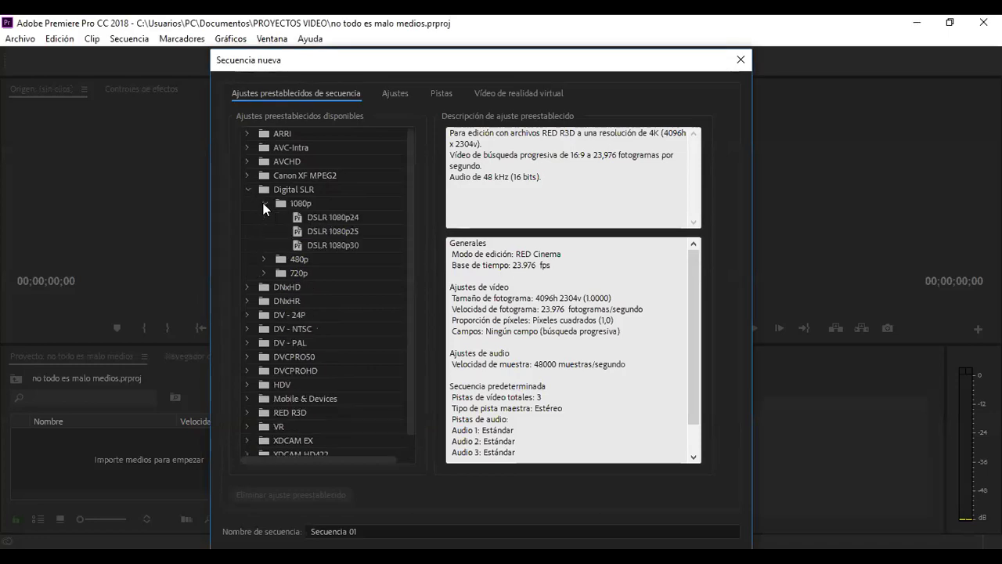
pyautogui.click(337, 217)
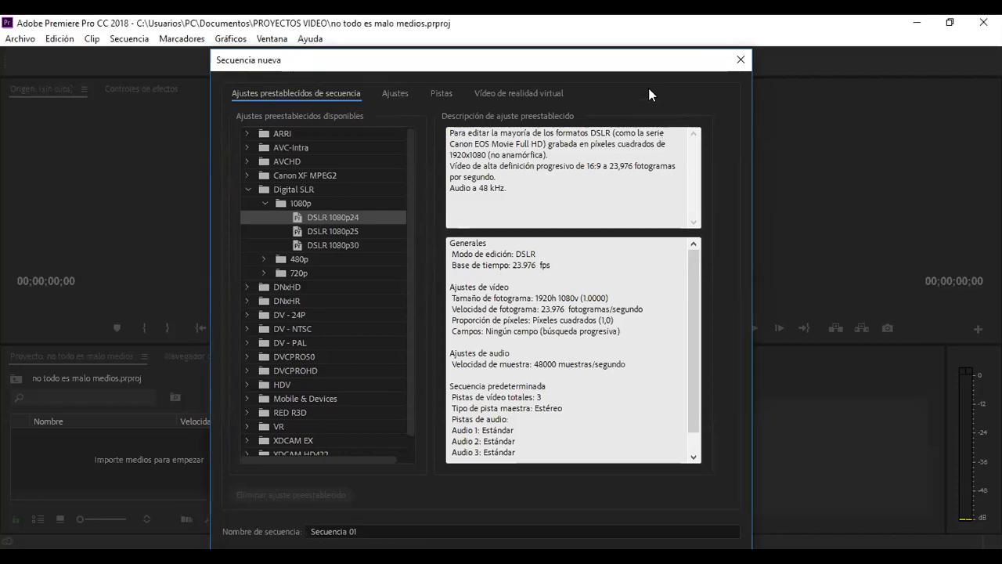
# - Switch to Photos and examine the video resolution diagrams RESOLUCION VIDEO.gif and RESOLUCIONES MAYORES.png
pyautogui.hotkey('alt', 'Tab')
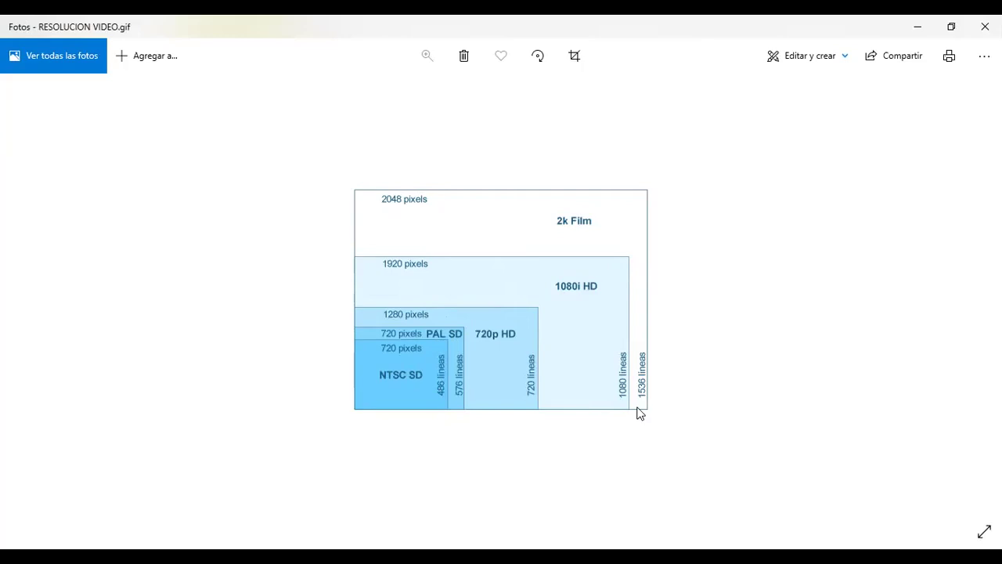
pyautogui.click(967, 305)
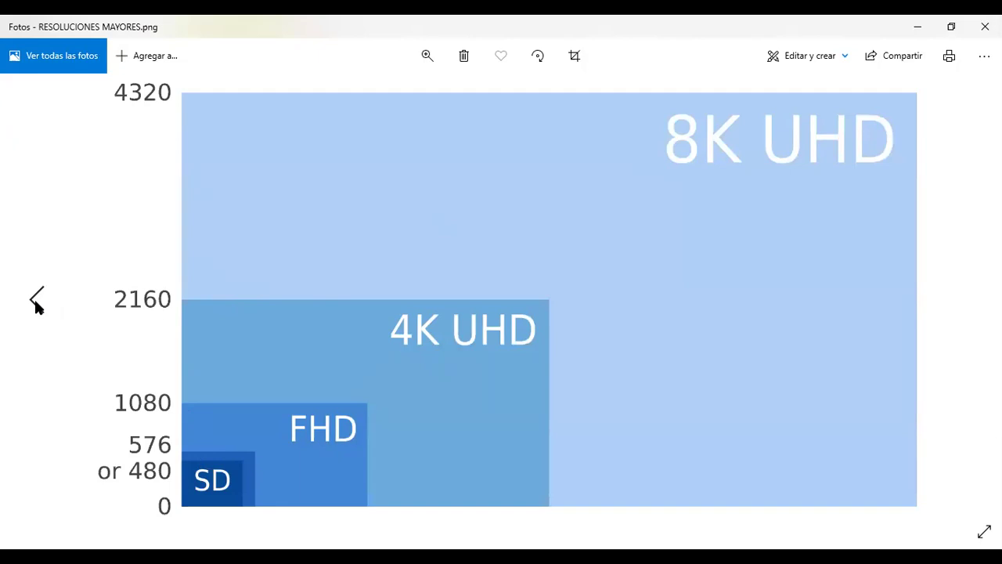
pyautogui.click(36, 299)
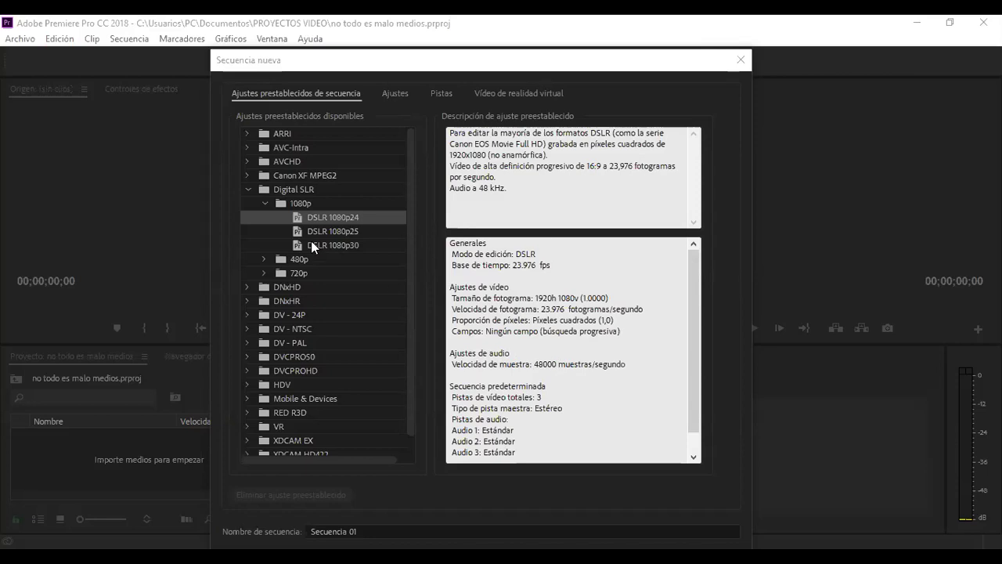
# - Back in Premiere Pro, collapse the Digital SLR presets and examine the description of DV - NTSC preset Estándar a 48 kHz
pyautogui.click(248, 190)
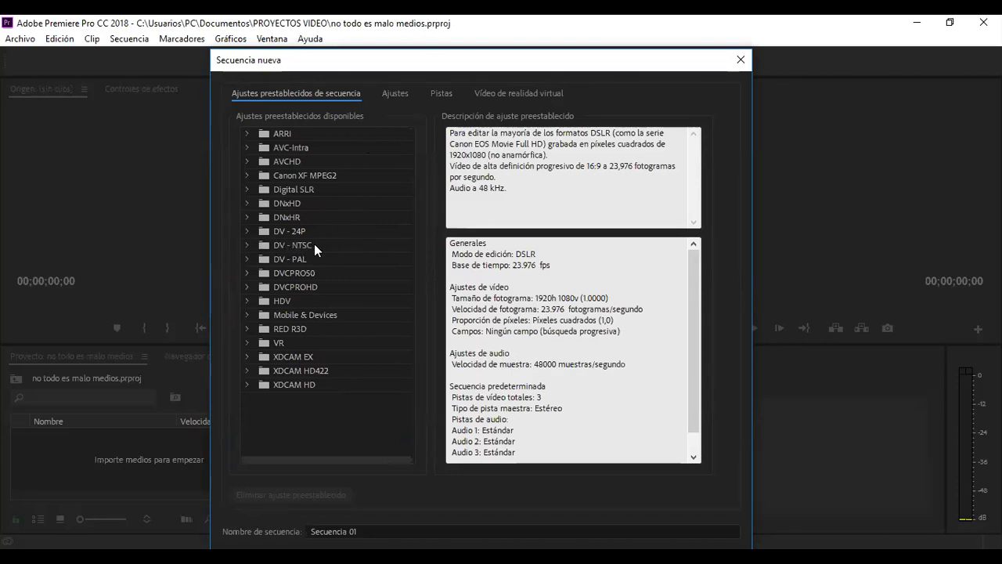
pyautogui.click(247, 245)
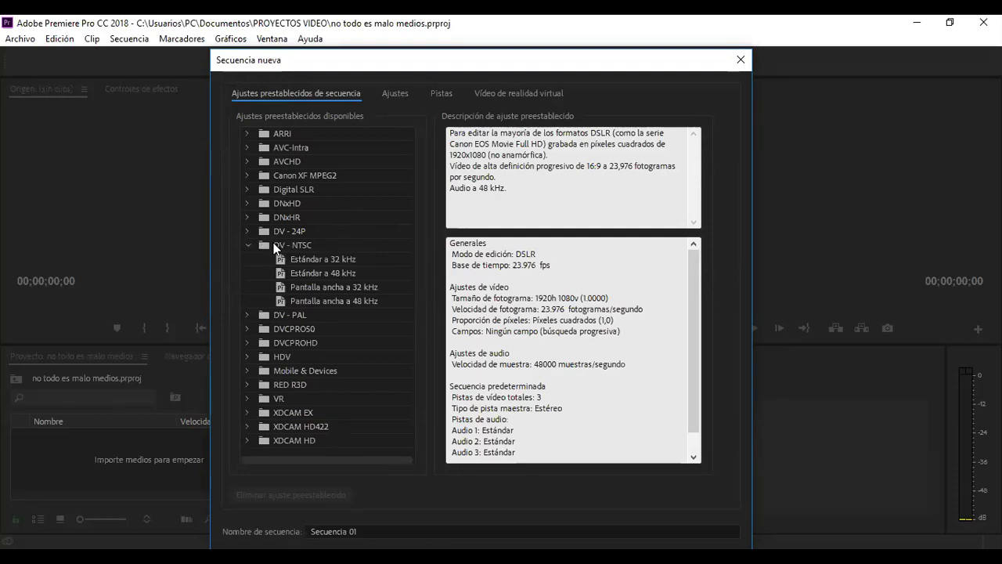
pyautogui.click(314, 274)
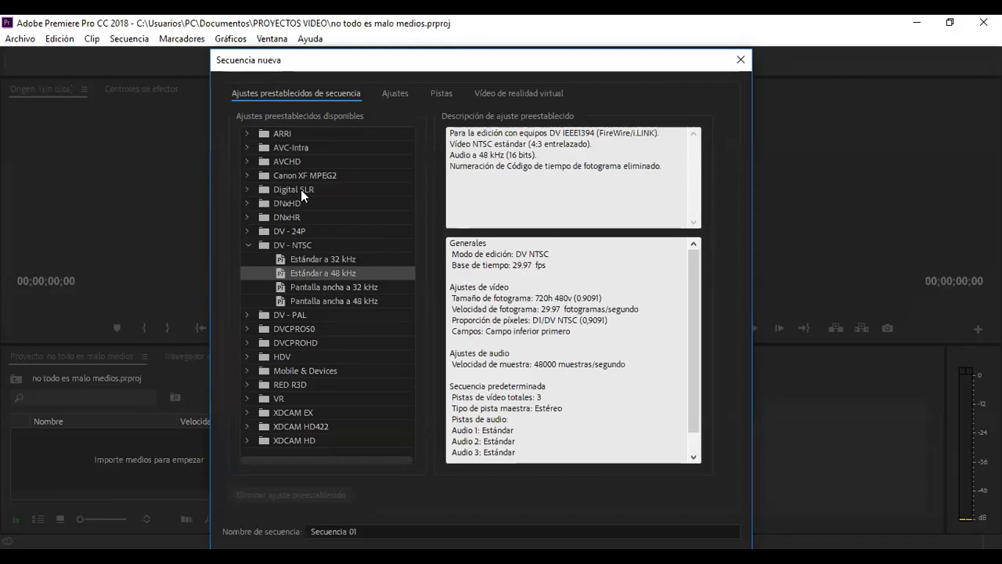
# - Review the DSLR 1080p24 preset's description again for comparison, and collapse the Digital SLR and DV - NTSC presets
pyautogui.click(247, 189)
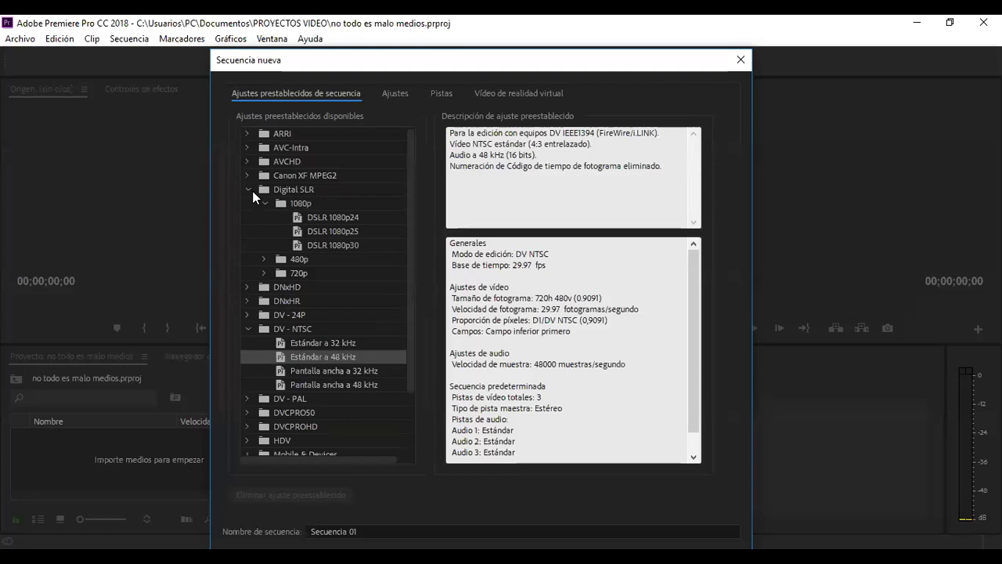
pyautogui.click(318, 217)
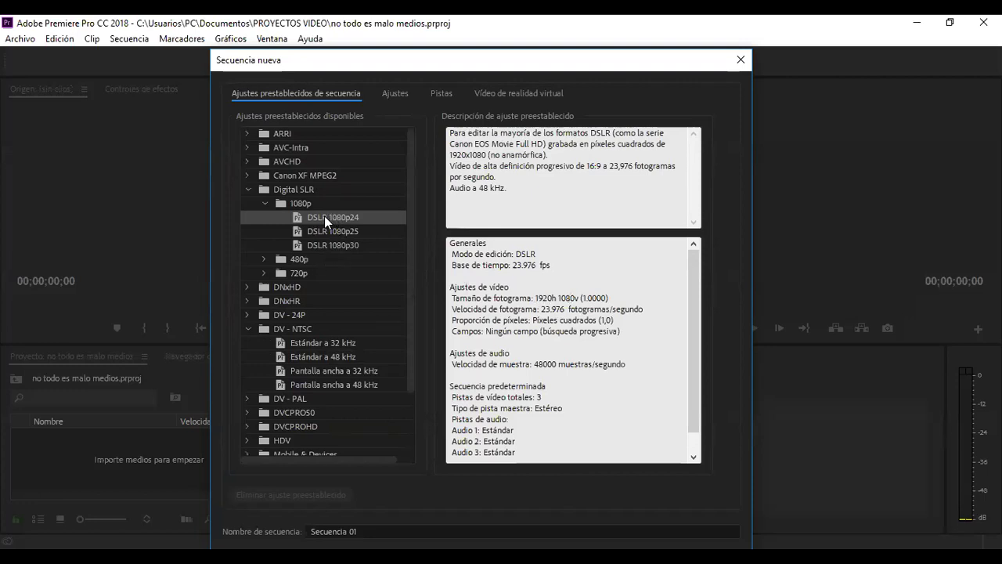
pyautogui.click(248, 189)
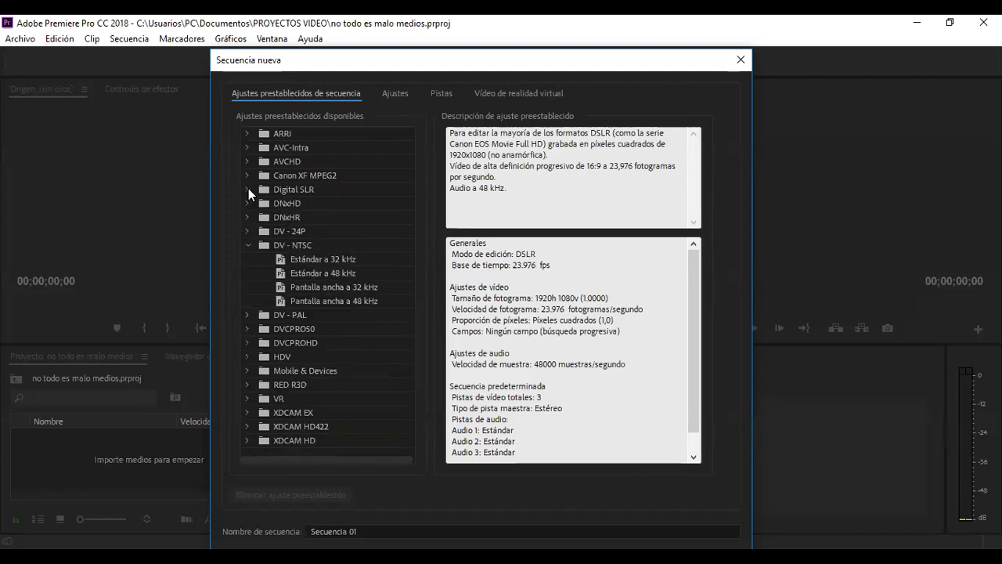
pyautogui.click(246, 244)
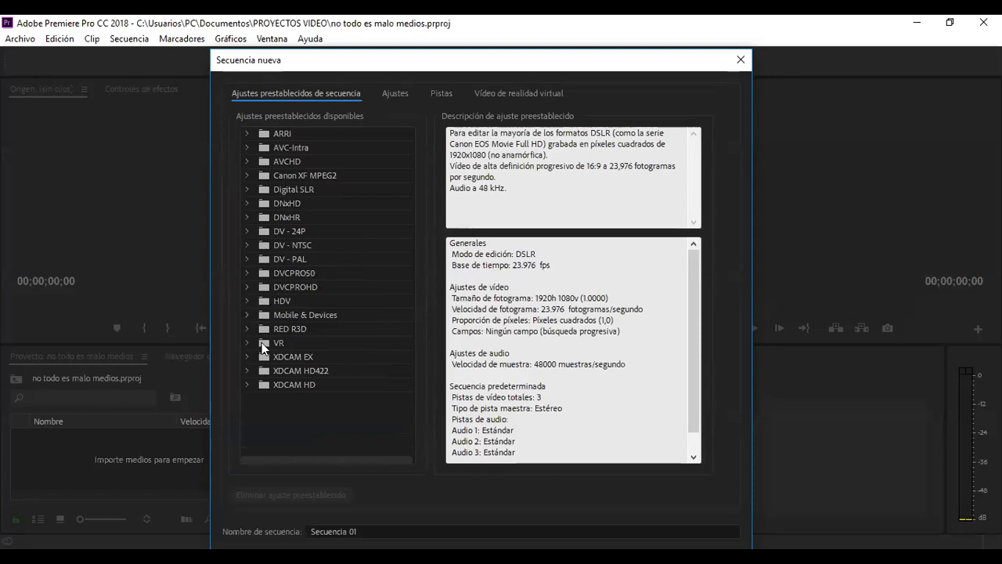
# - Look through the DVCPRO50 folders, examine the description of preset DVCPROHD 1080i50, and collapse both preset groups
pyautogui.doubleClick(292, 274)
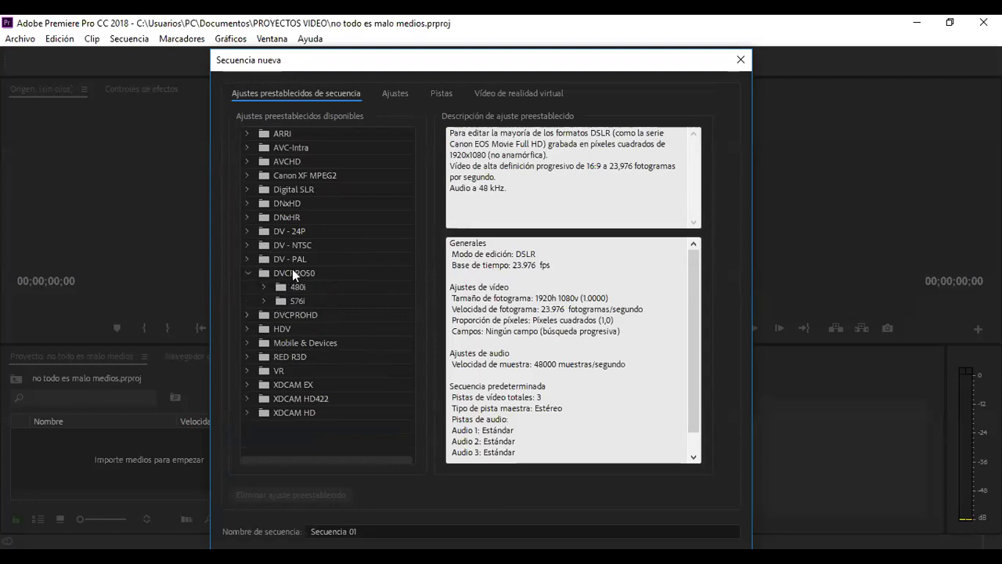
pyautogui.click(248, 275)
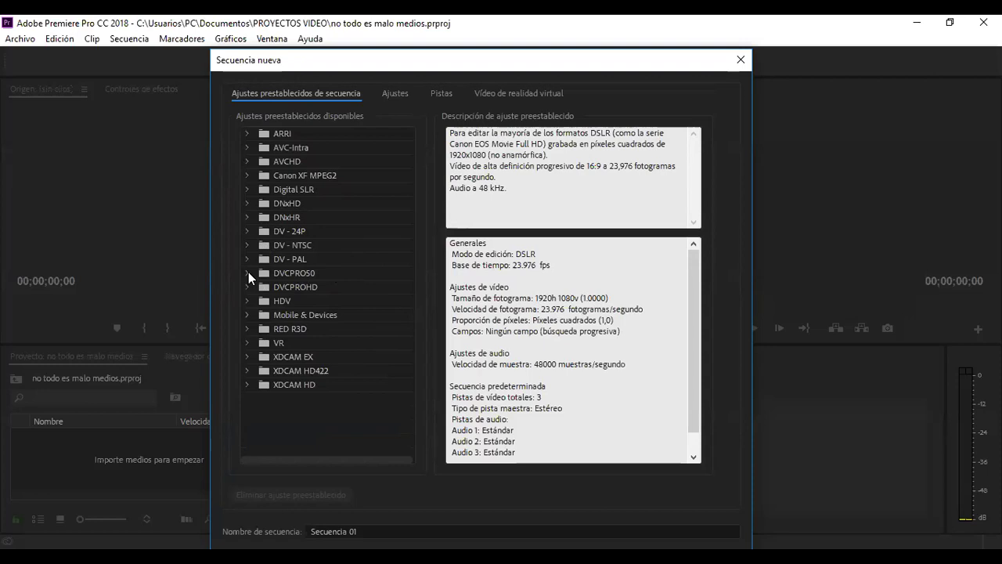
pyautogui.click(248, 287)
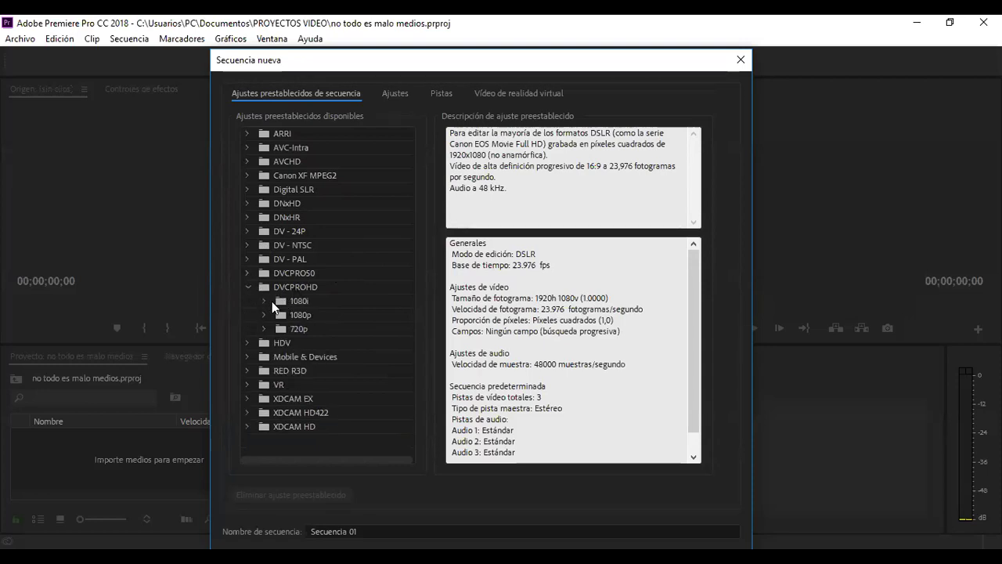
pyautogui.click(263, 301)
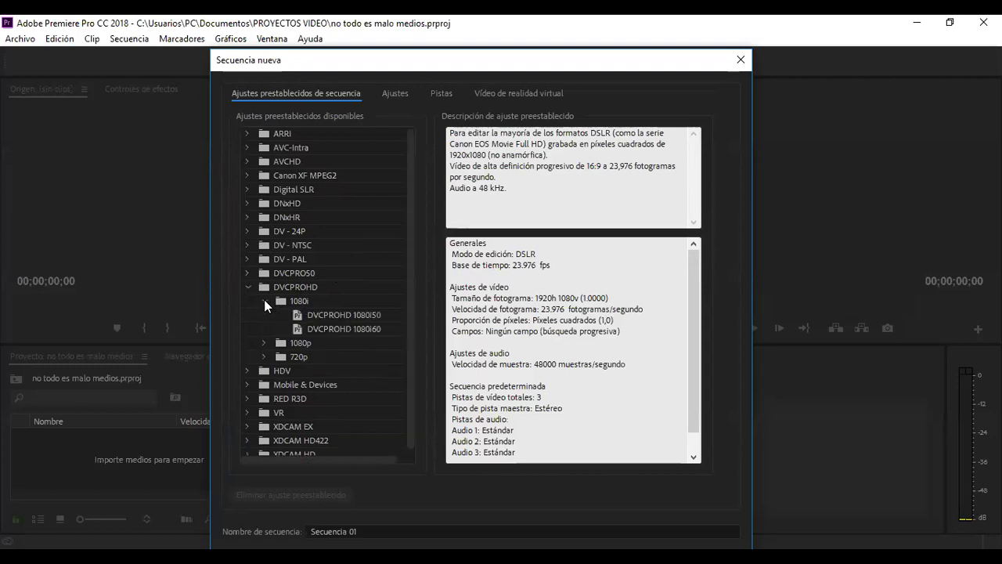
pyautogui.click(335, 316)
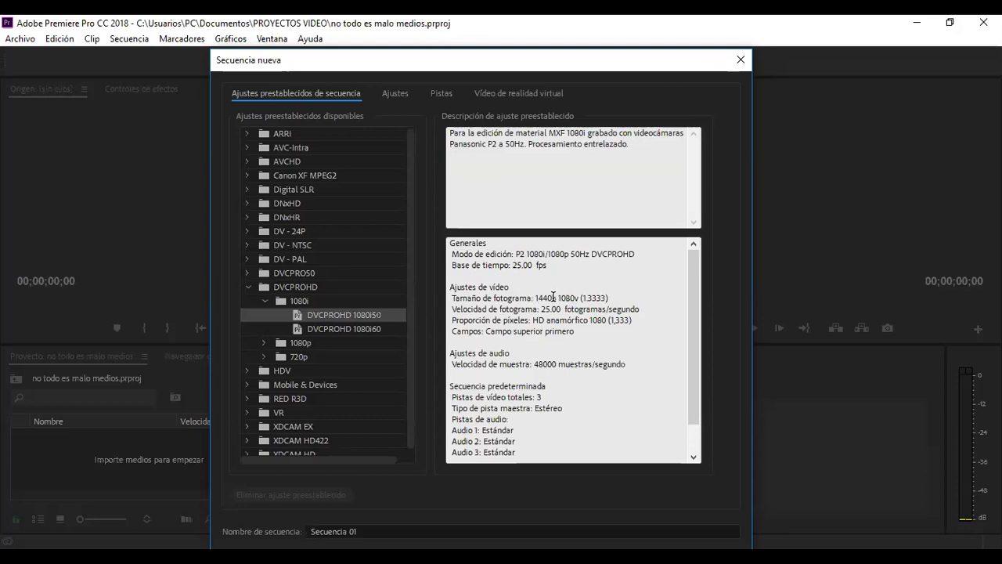
pyautogui.click(248, 287)
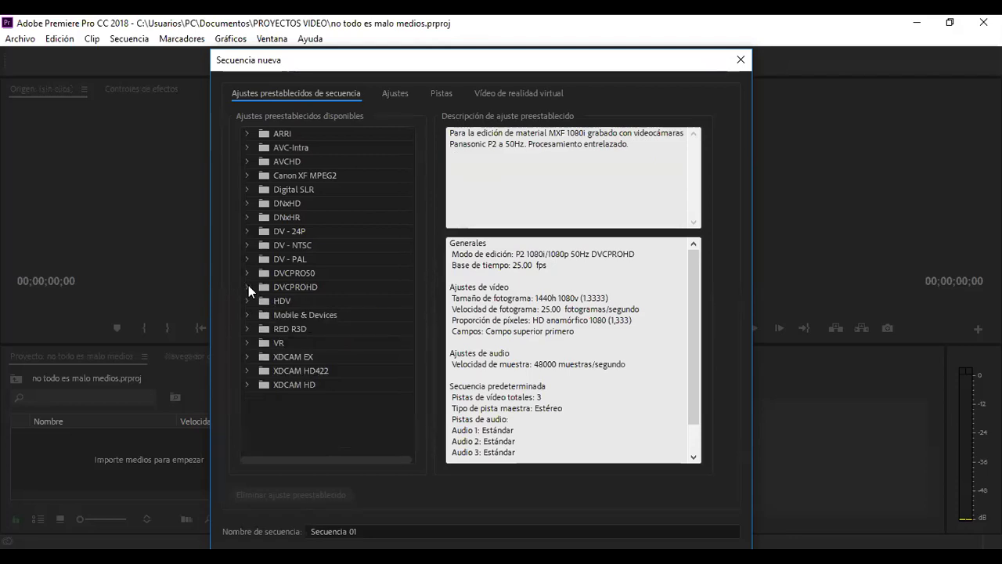
# - Examine the description of XDCAM HD422 preset 1080i25, and collapse the XDCAM HD422 presets
pyautogui.click(247, 369)
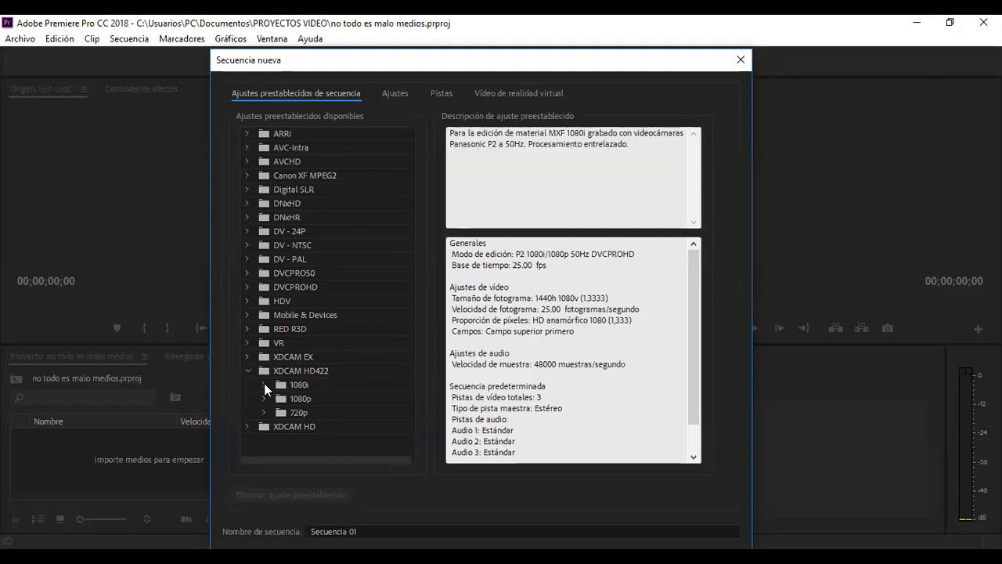
pyautogui.click(264, 384)
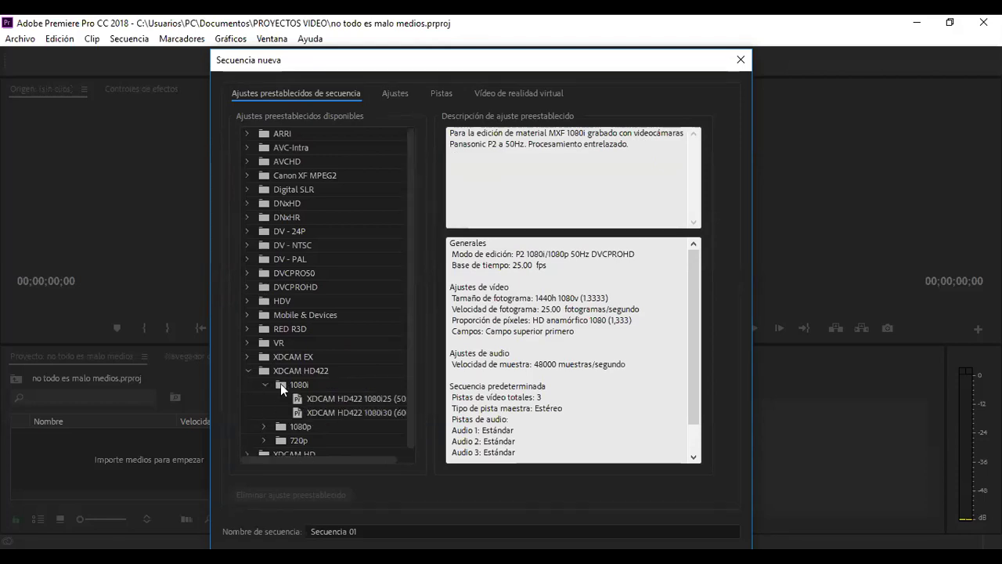
pyautogui.click(324, 398)
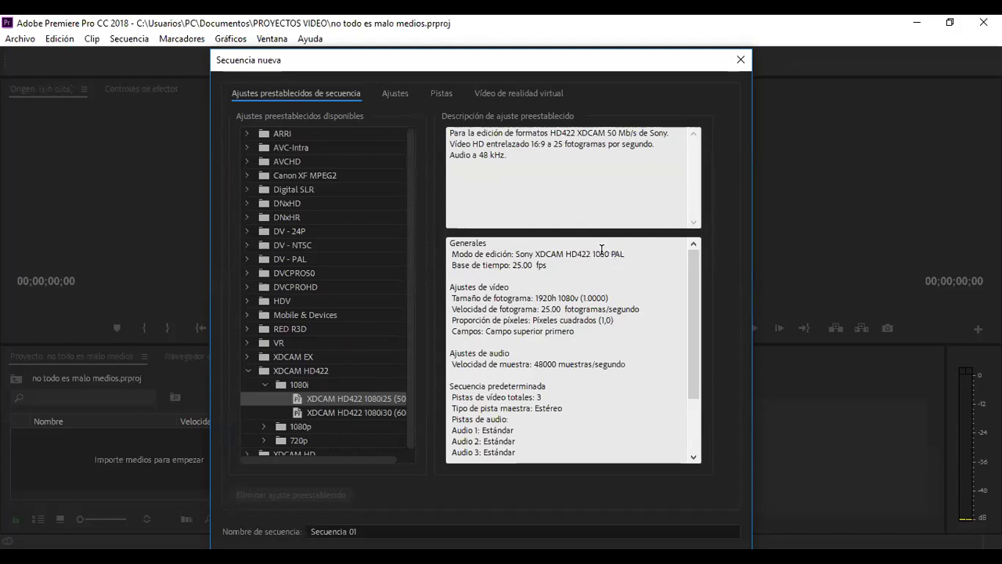
pyautogui.click(265, 382)
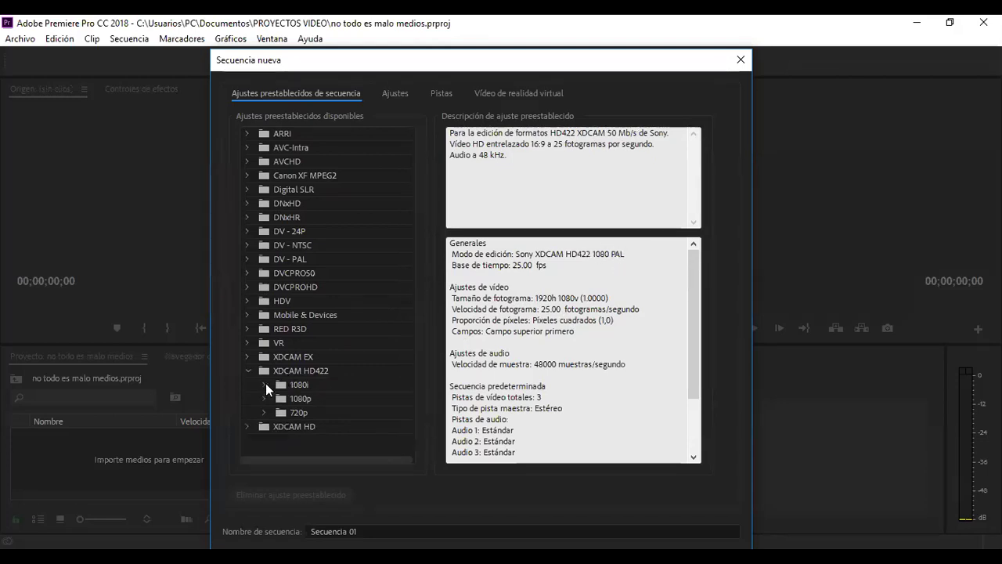
pyautogui.click(248, 370)
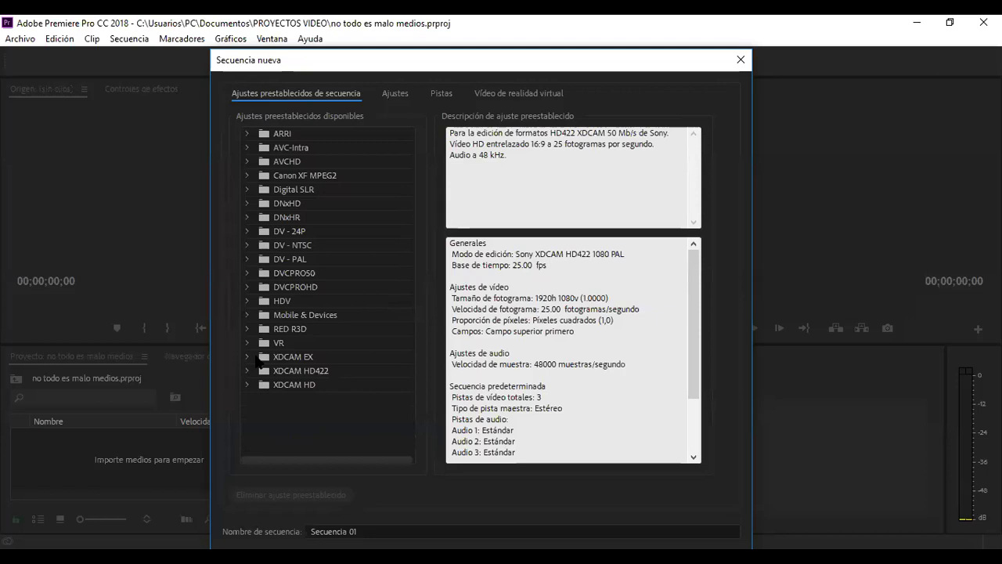
# - Review the description of DV - NTSC preset Estándar a 48 kHz again, and collapse the DV - NTSC presets
pyautogui.click(247, 246)
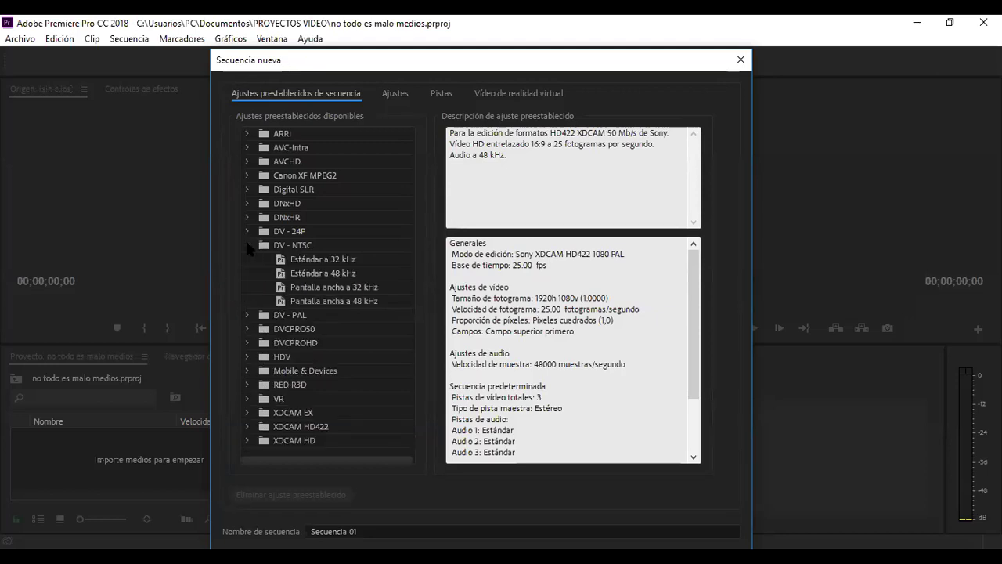
pyautogui.click(323, 272)
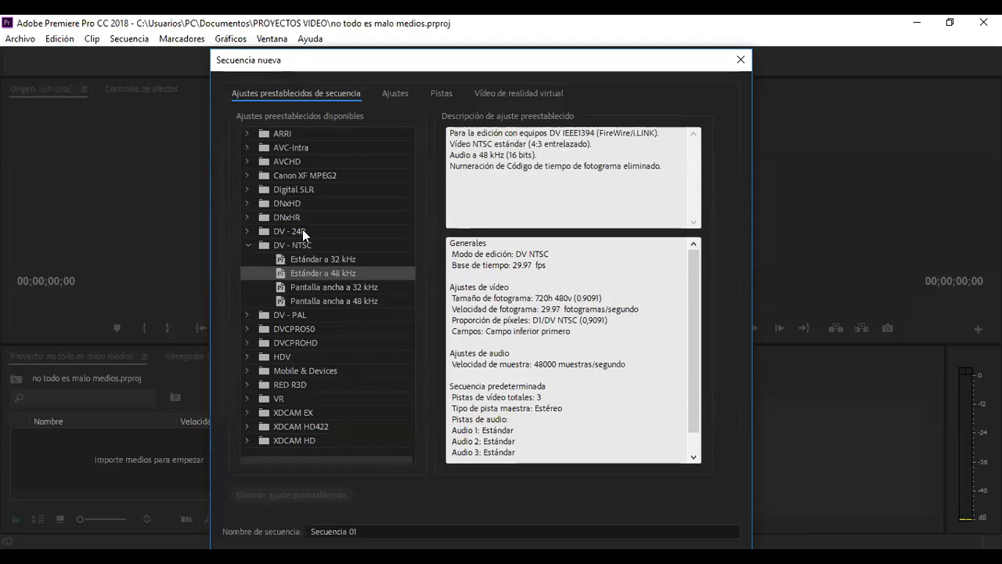
pyautogui.click(249, 245)
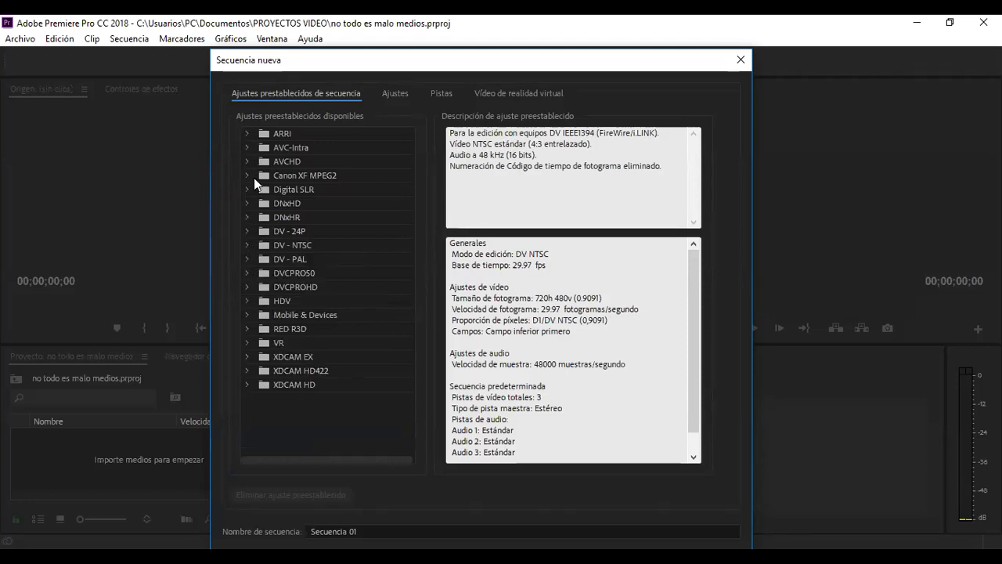
# - Review the description of RED R3D preset 1080p 16x9 23,976, and collapse the RED R3D presets
pyautogui.click(246, 328)
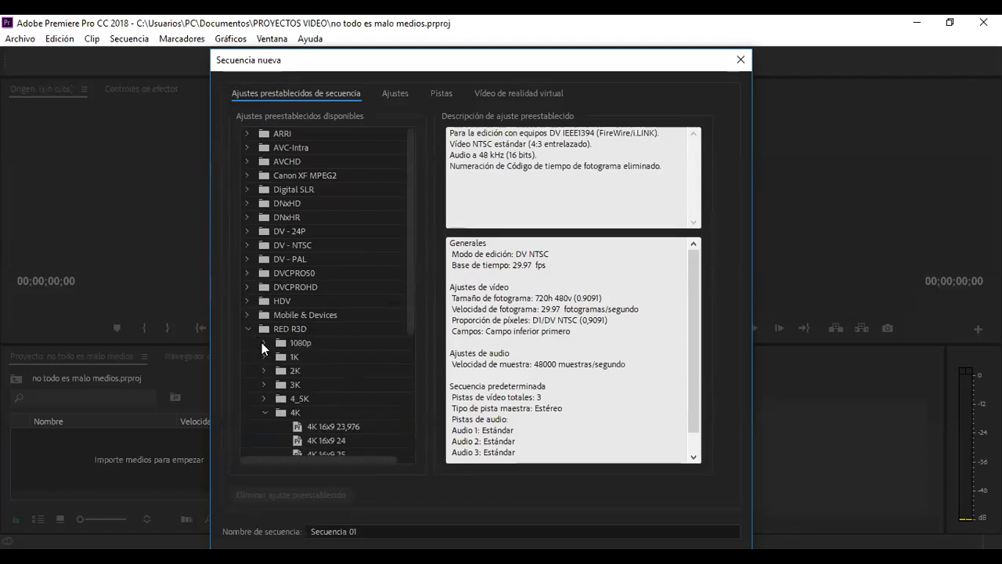
pyautogui.click(263, 342)
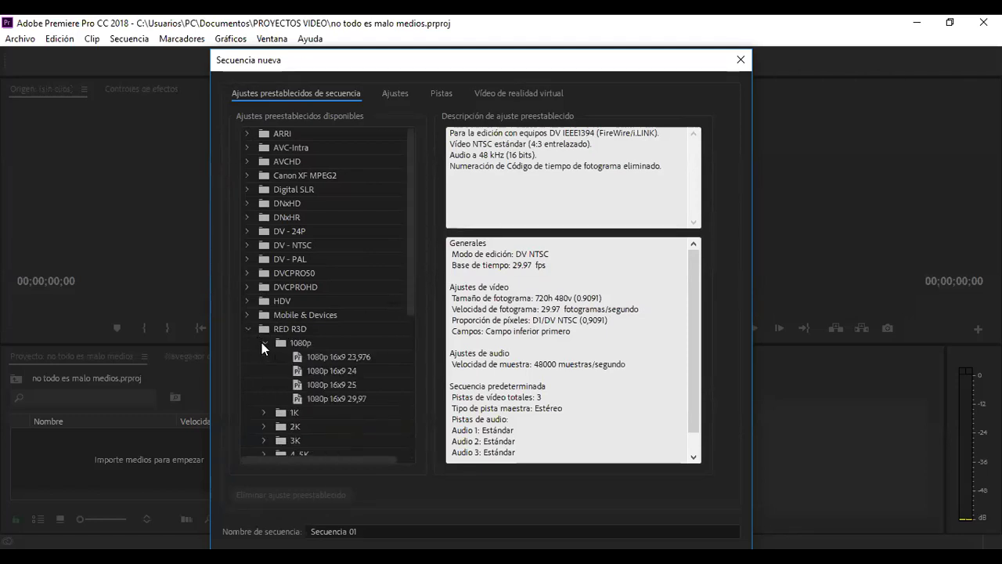
pyautogui.click(323, 361)
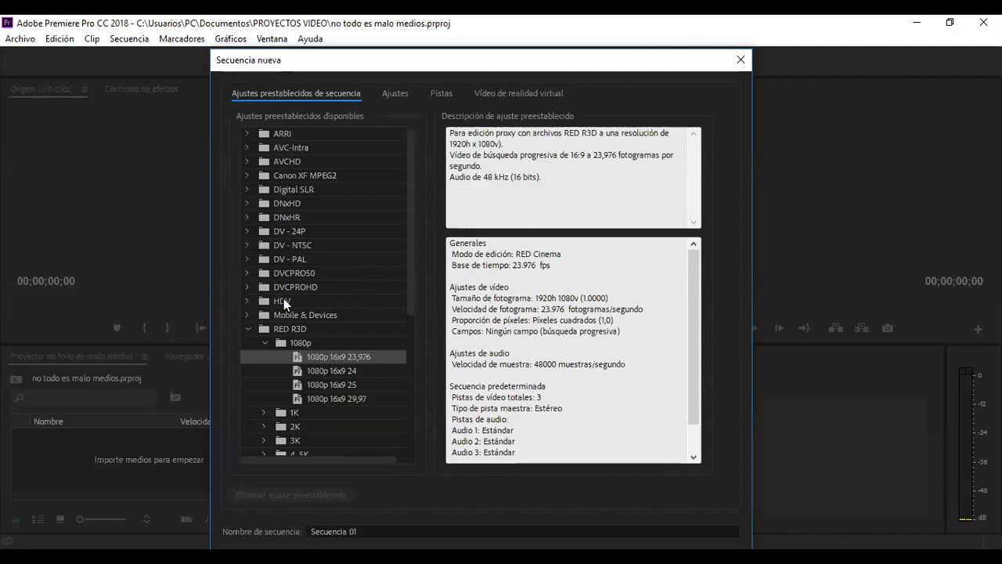
pyautogui.click(263, 342)
pyautogui.click(249, 329)
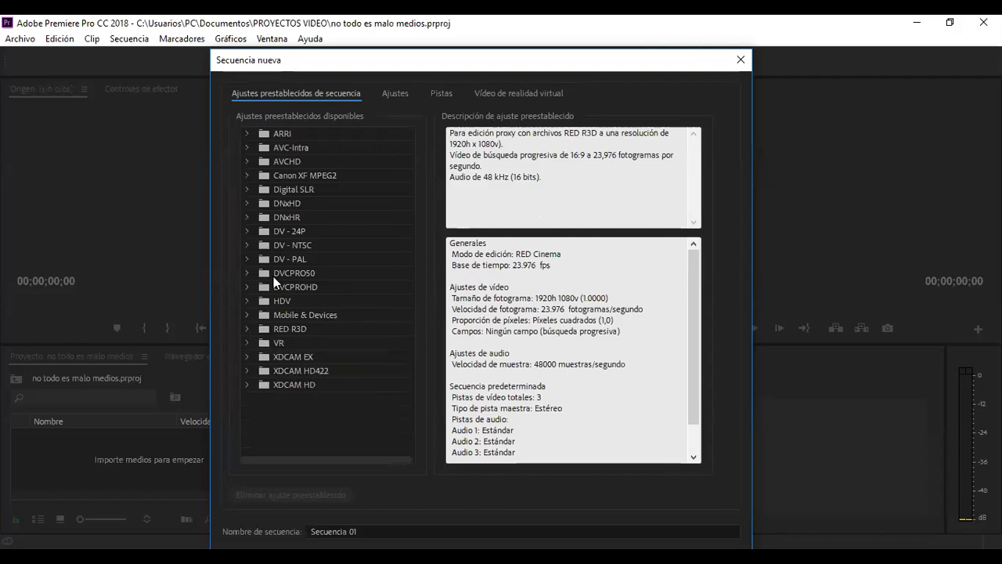
# - Select the DV - NTSC preset Estándar a 48 kHz and review its settings and the available editing modes
pyautogui.click(247, 246)
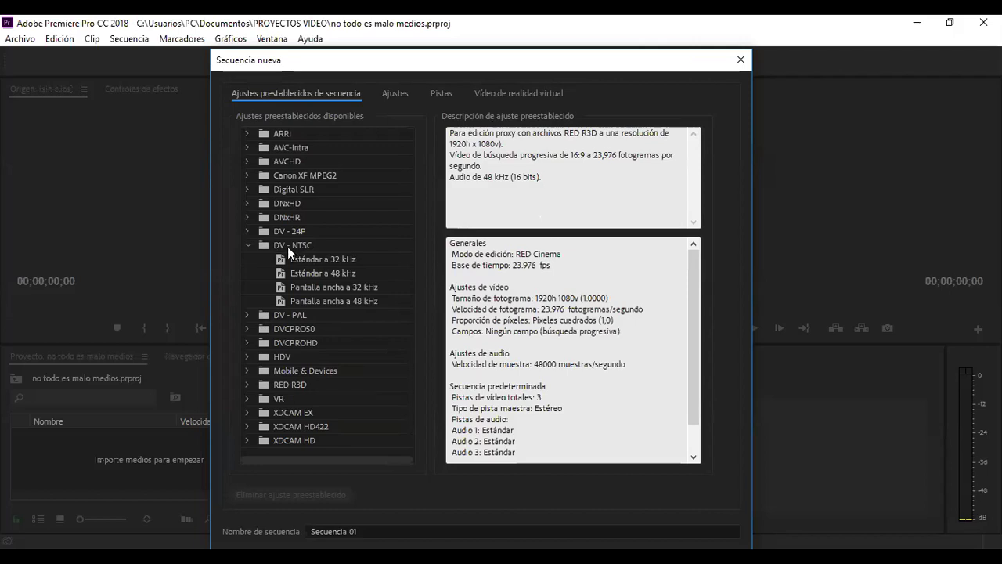
pyautogui.click(328, 273)
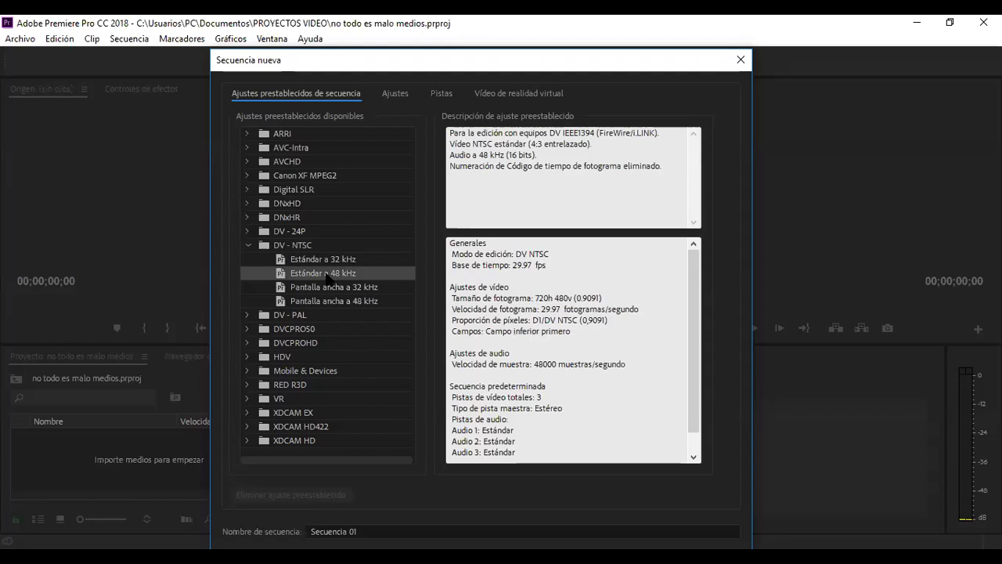
pyautogui.click(394, 94)
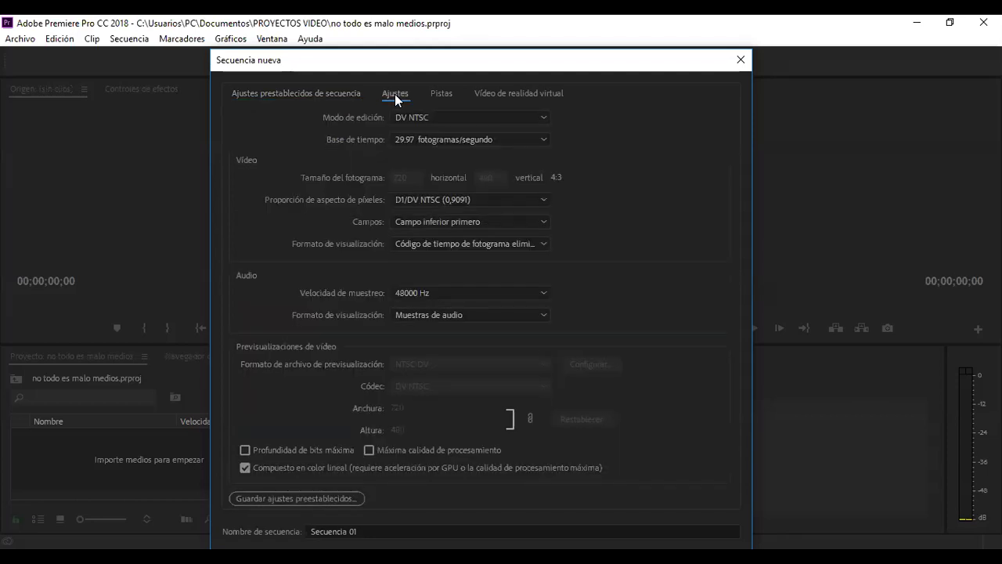
pyautogui.click(544, 119)
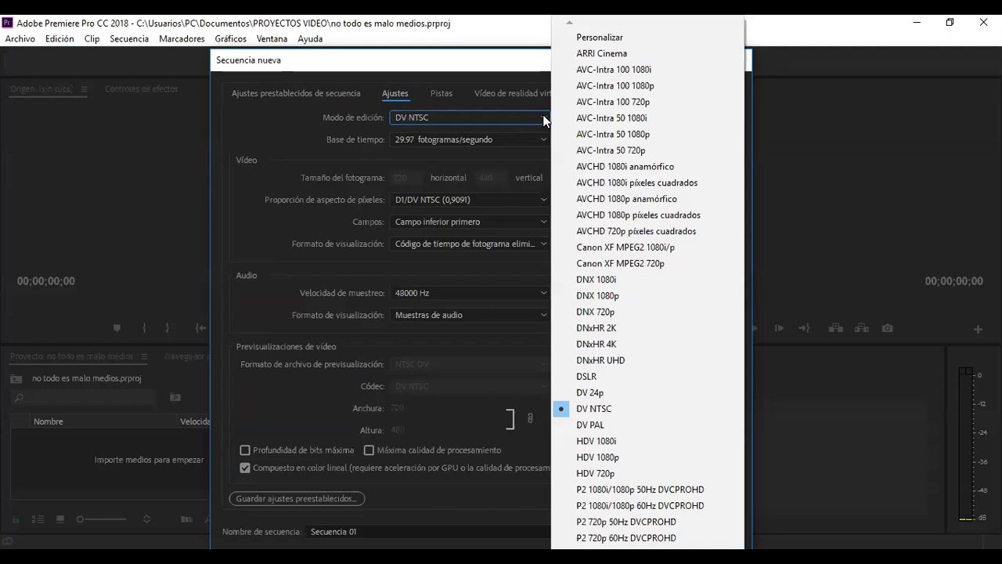
pyautogui.click(275, 136)
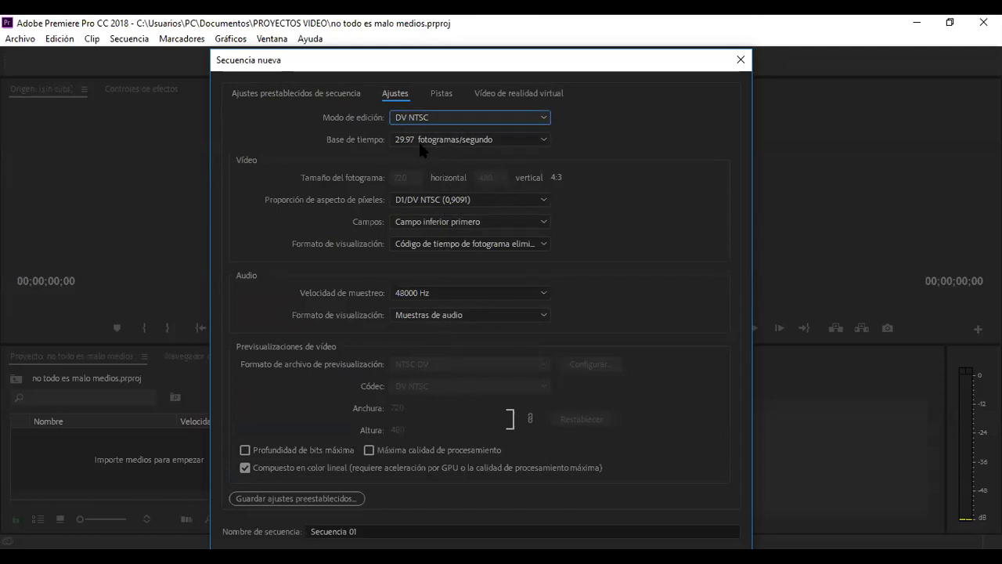
pyautogui.click(327, 93)
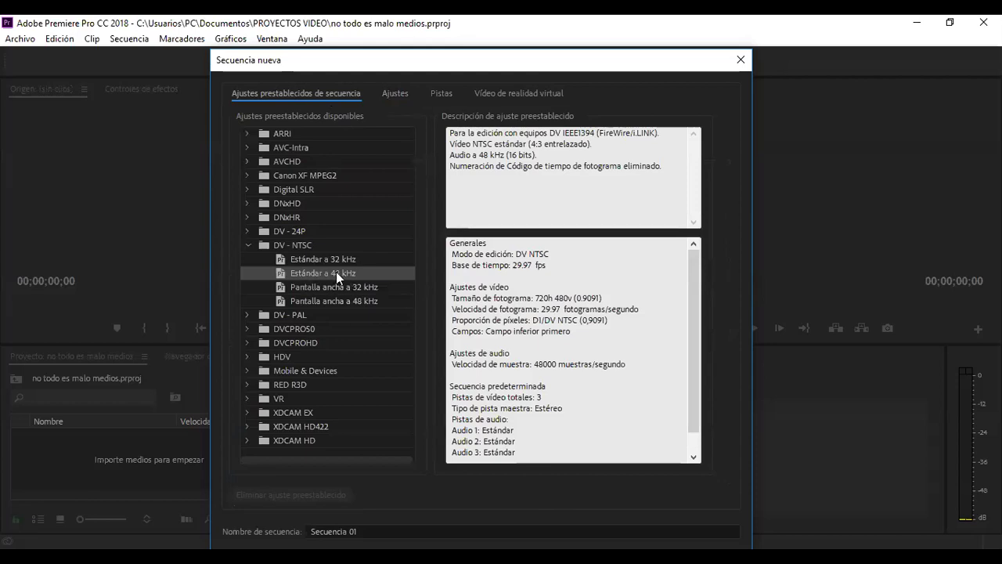
# - Check the available audio sample rates in the sequence settings and choose 48000 Hz
pyautogui.click(393, 91)
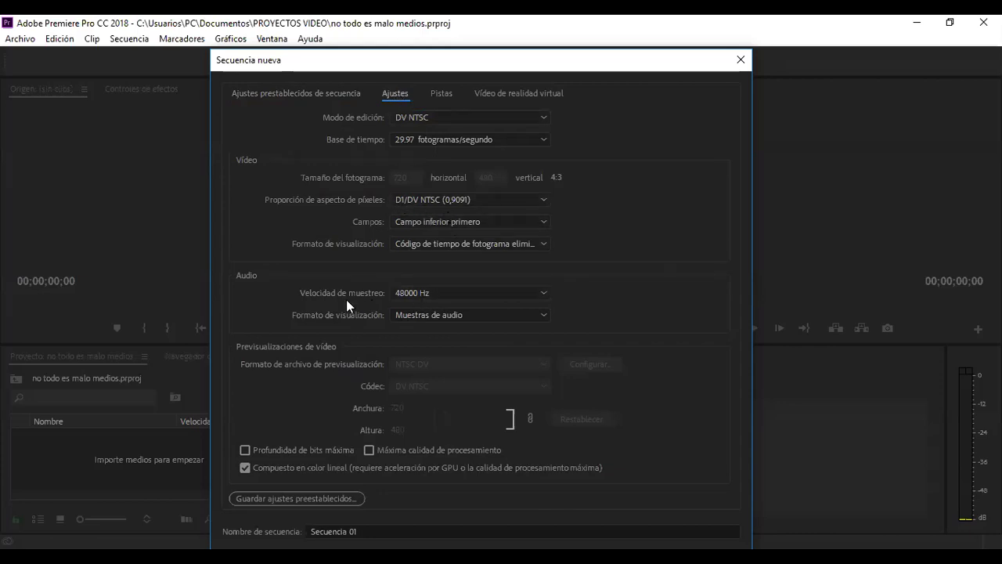
pyautogui.click(545, 293)
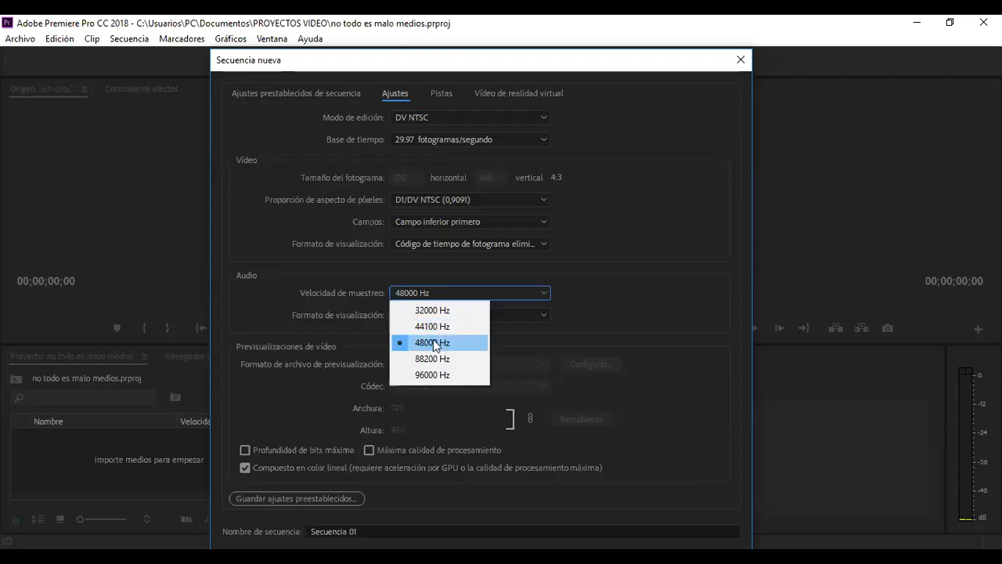
pyautogui.click(435, 343)
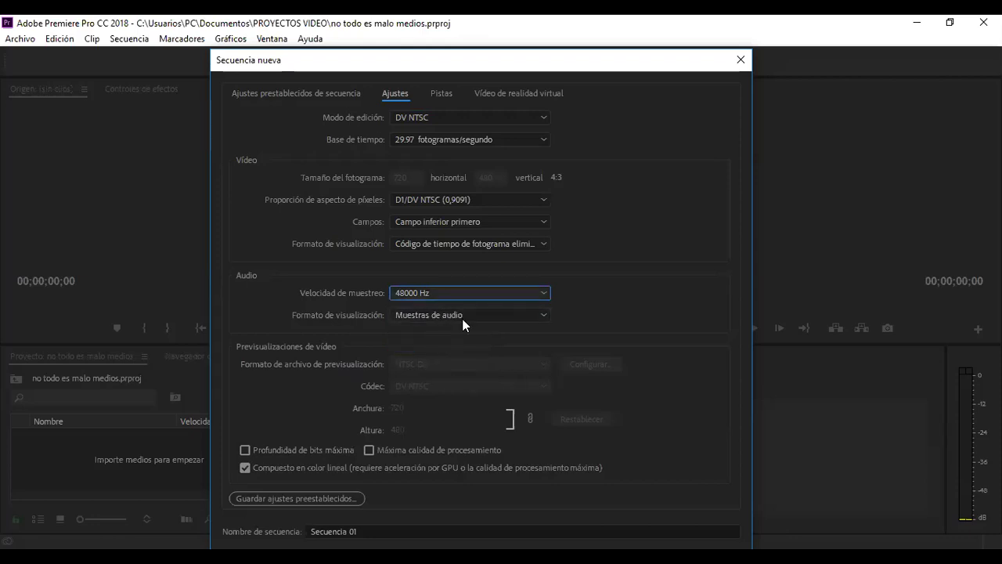
# - Configure the sequence with 4 video tracks, one additional standard audio track and an Estéreo master
pyautogui.click(441, 95)
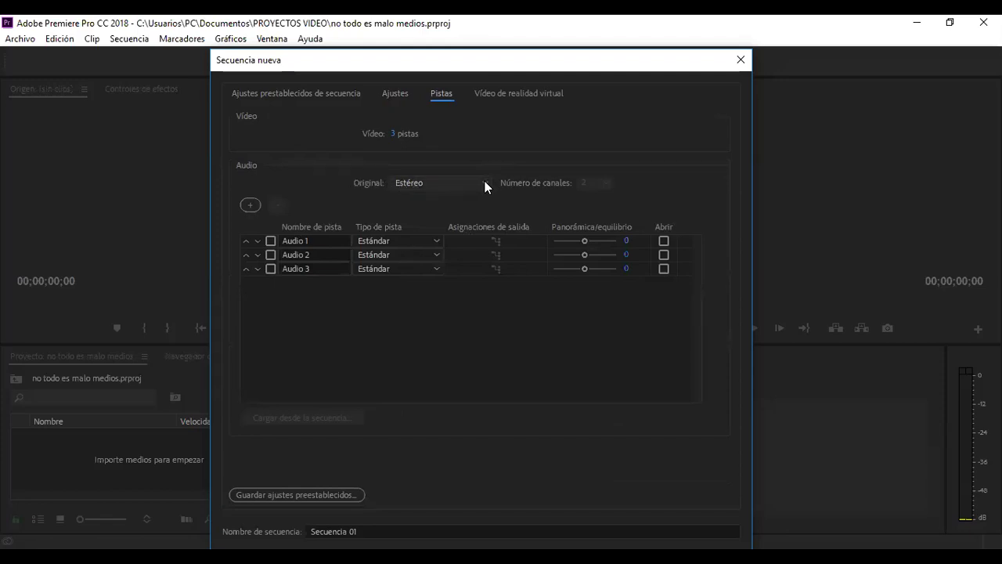
pyautogui.click(402, 134)
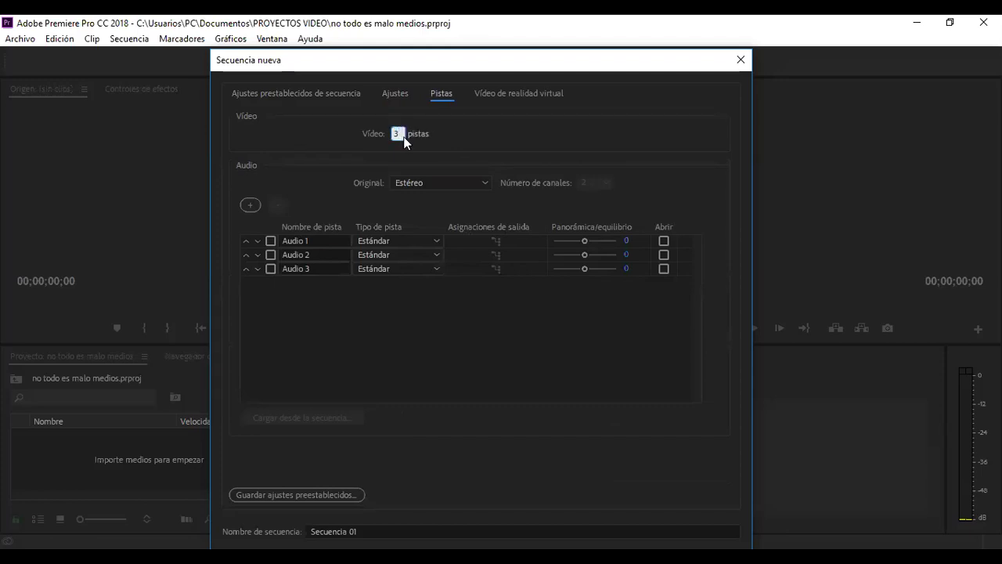
pyautogui.write('4')
pyautogui.click(496, 135)
pyautogui.click(250, 206)
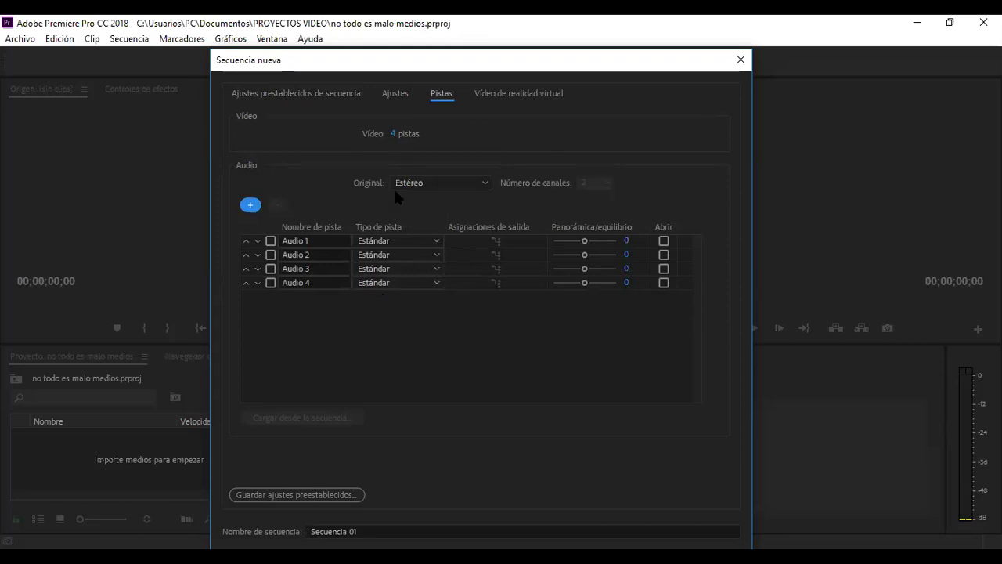
pyautogui.click(483, 183)
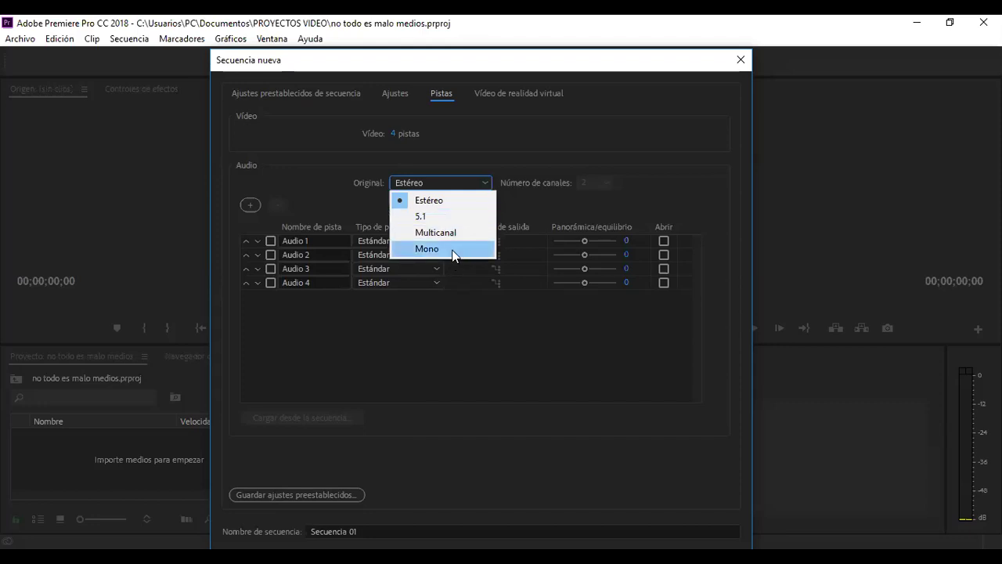
pyautogui.click(441, 201)
# - Examine the projection options for virtual reality video without choosing a different one
pyautogui.click(507, 94)
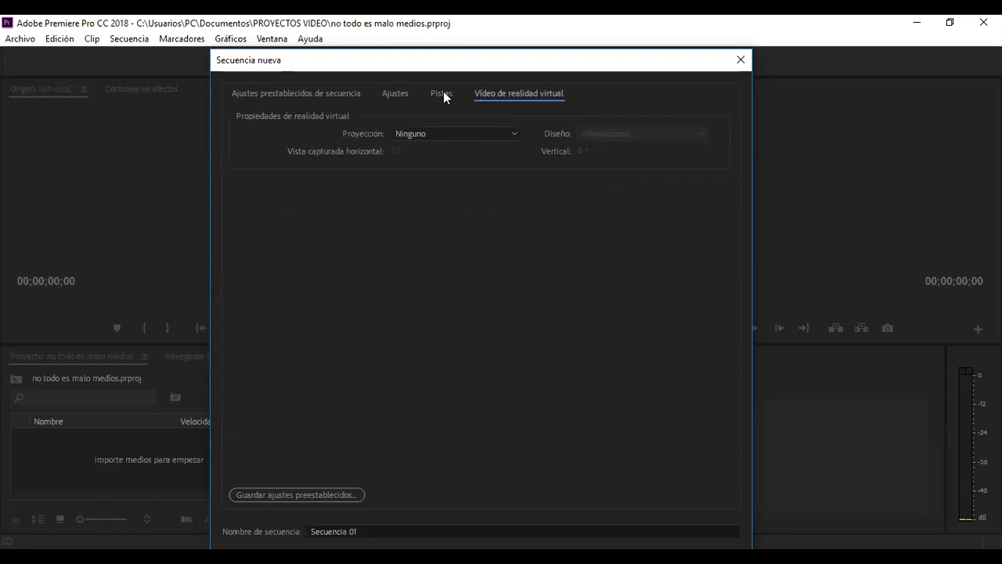
pyautogui.click(514, 132)
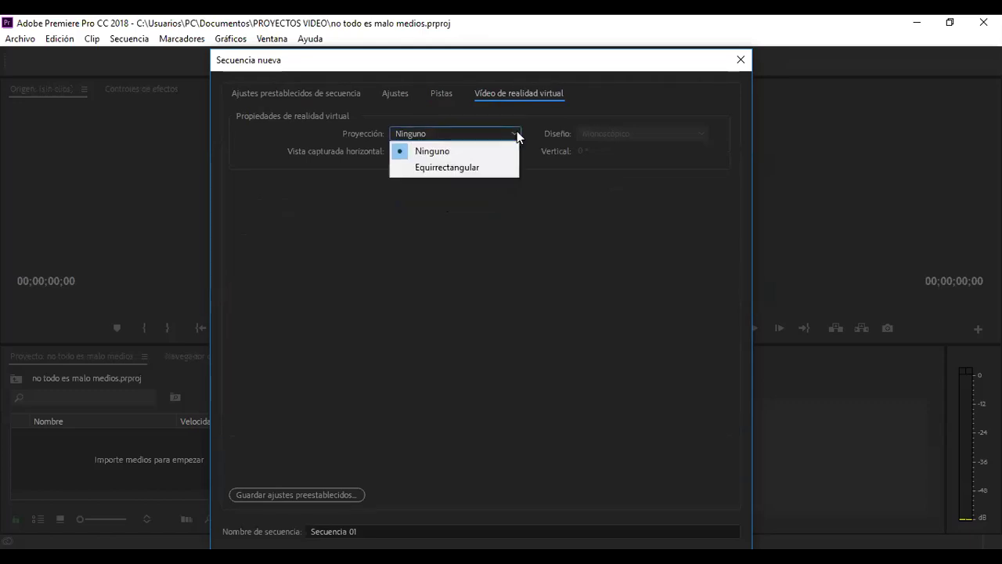
pyautogui.click(531, 233)
# - Review the track, general and preset settings once more, and create the sequence Secuencia 01
pyautogui.click(441, 94)
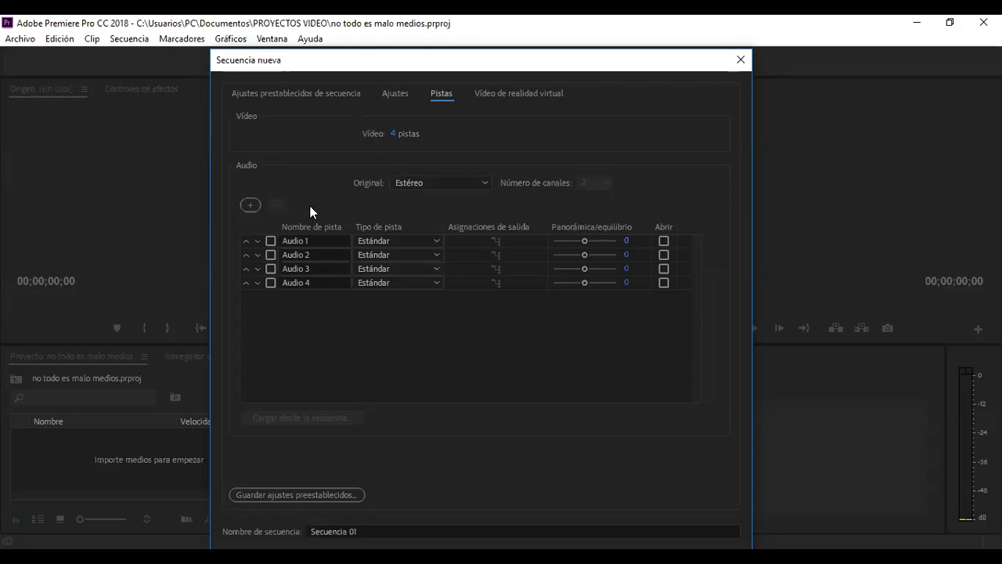
pyautogui.click(397, 96)
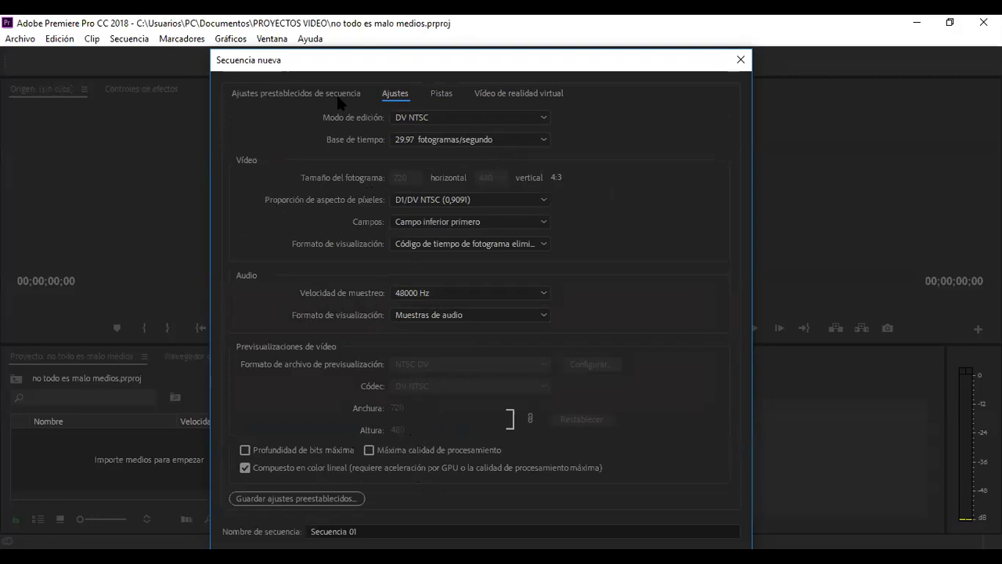
pyautogui.click(314, 93)
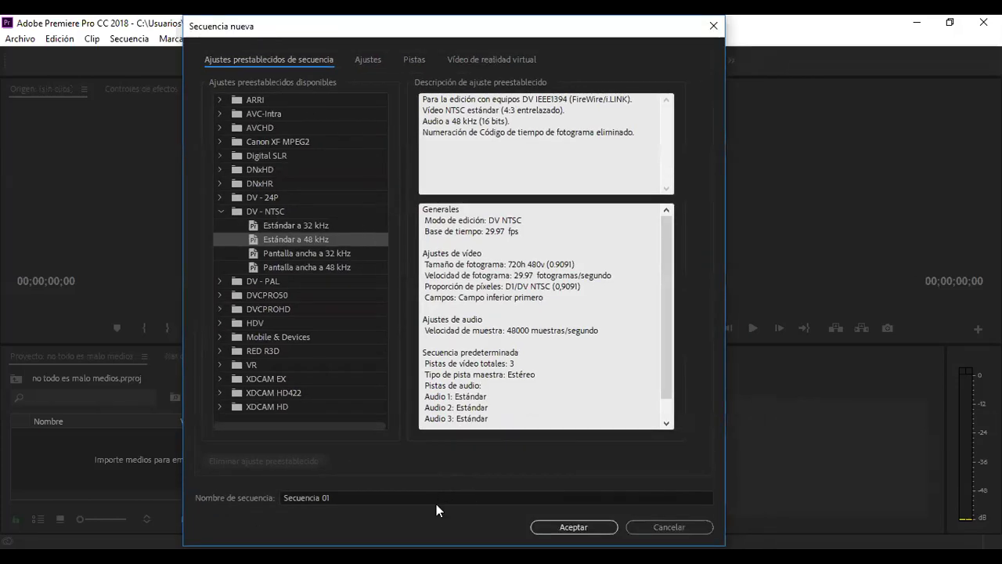
pyautogui.click(572, 527)
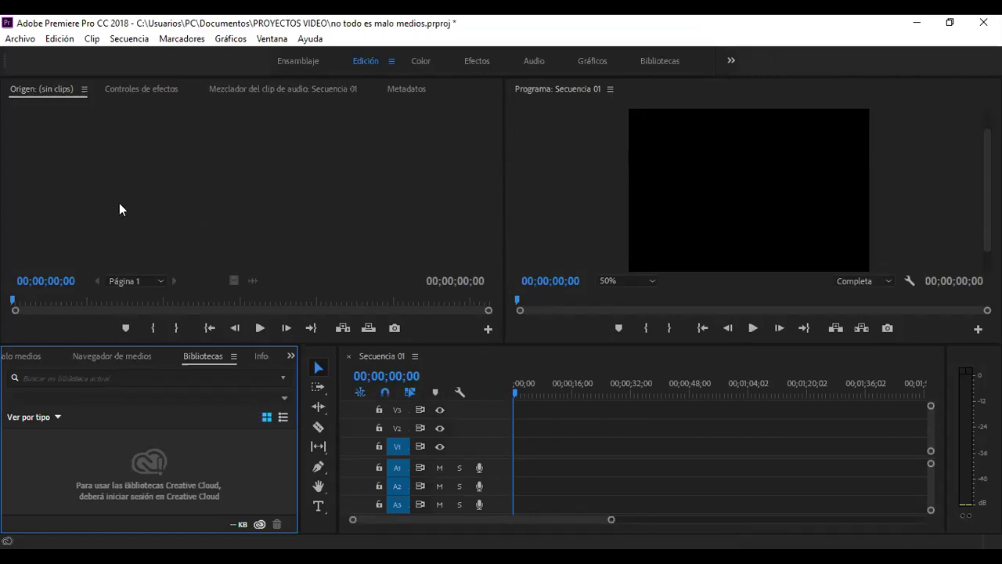
# - Start a media import and browse to the IMAGENES folder inside Documentos > PROYECTOS VIDEO
pyautogui.click(24, 39)
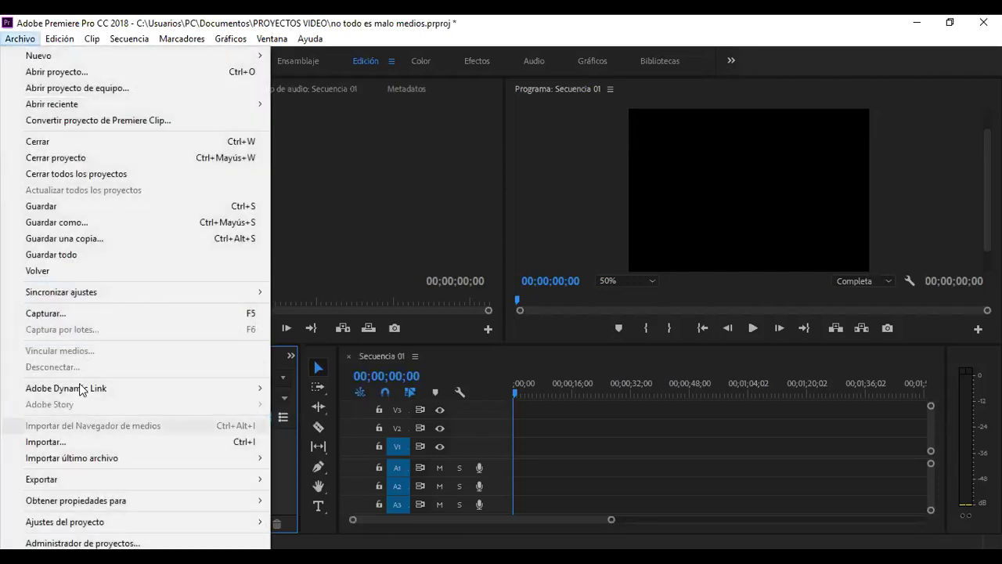
pyautogui.click(90, 447)
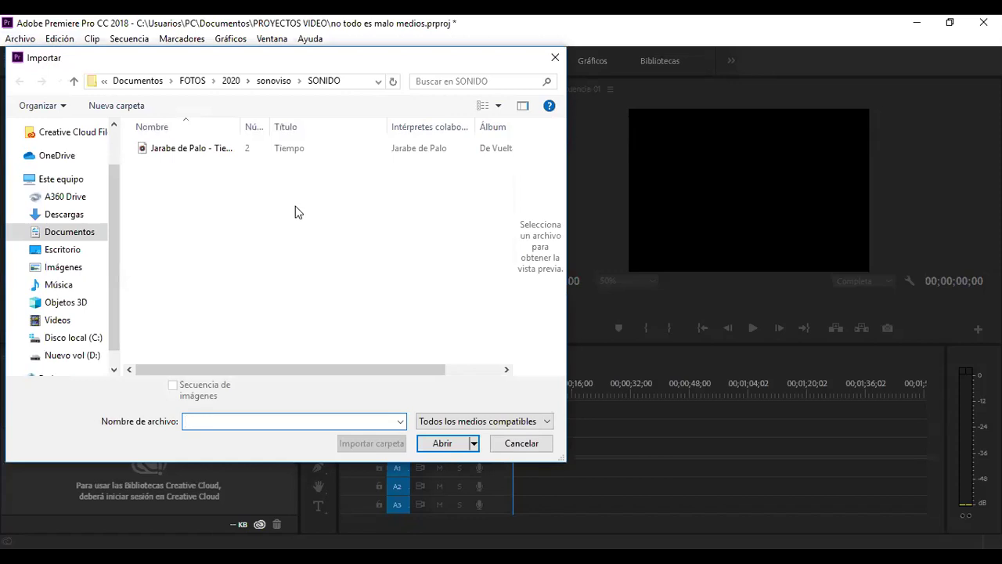
pyautogui.click(85, 238)
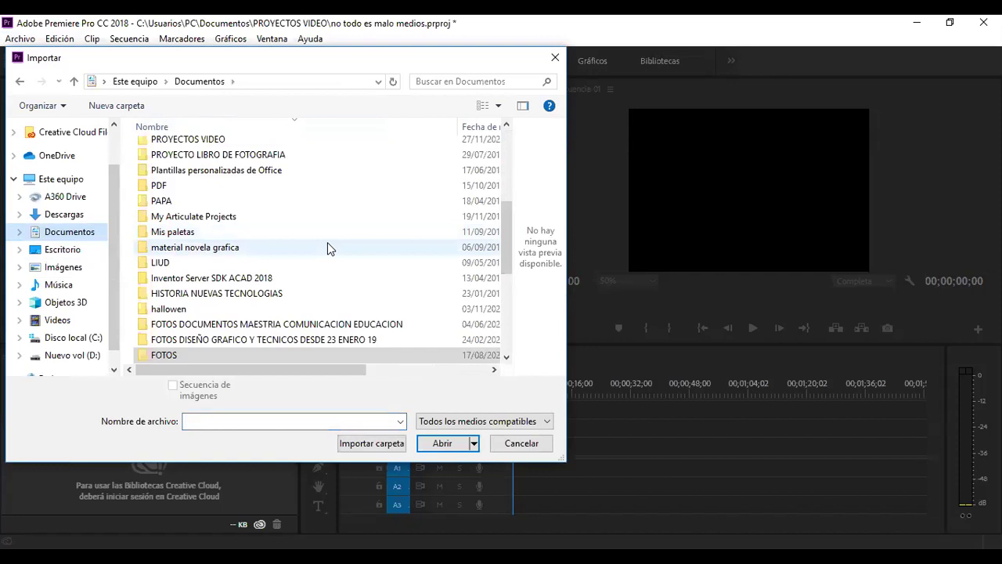
pyautogui.scroll(-5, 327, 248)
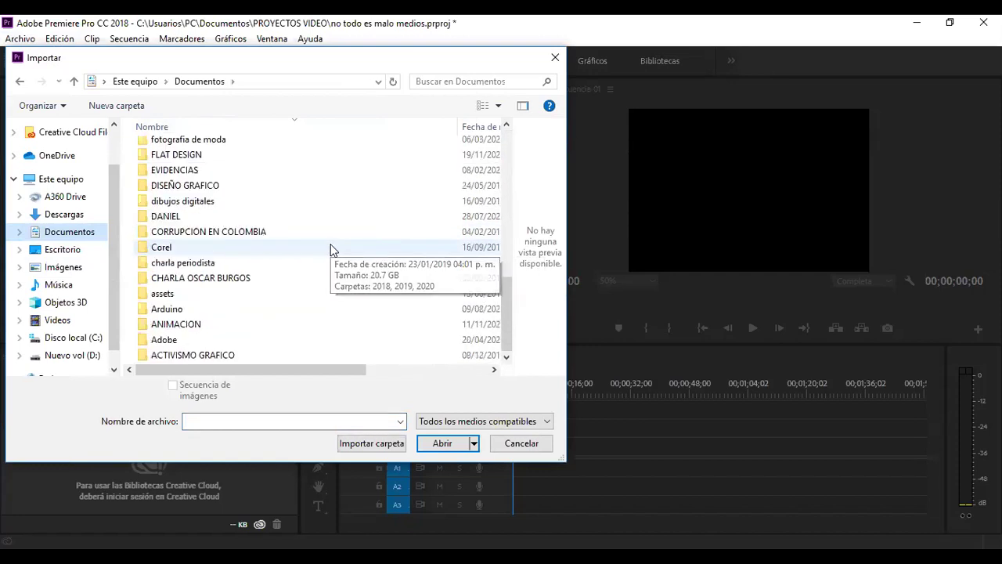
pyautogui.scroll(7, 332, 248)
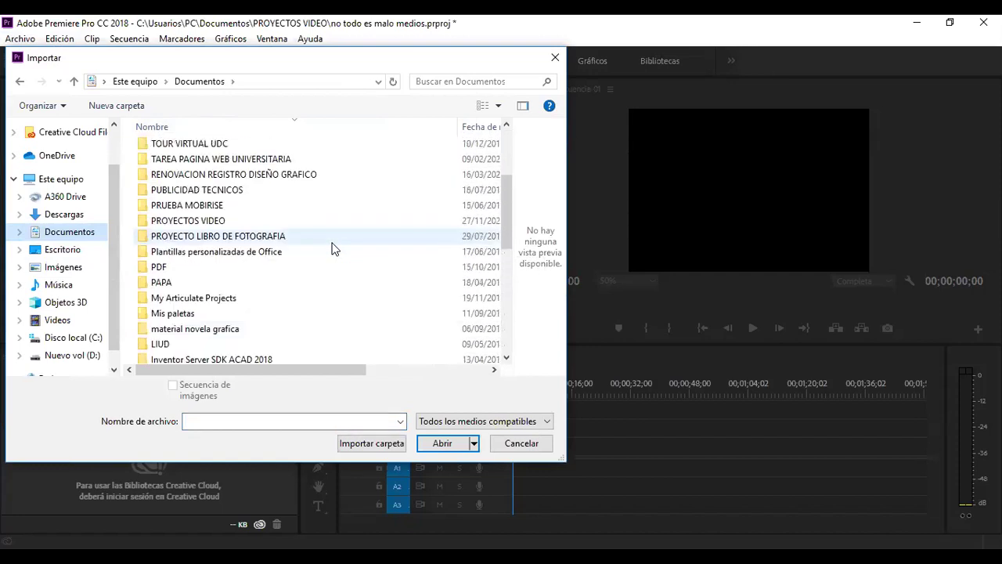
pyautogui.scroll(1, 332, 248)
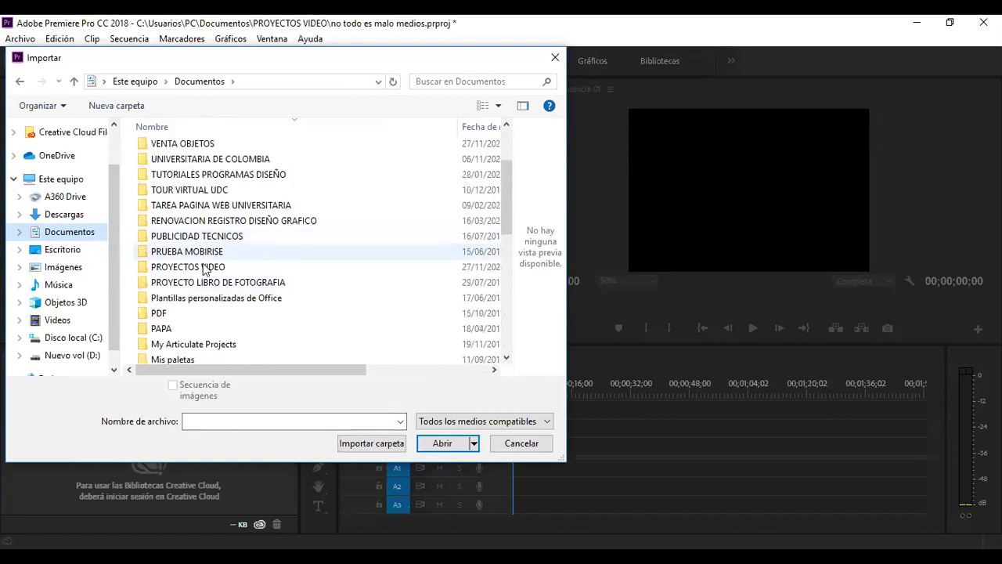
pyautogui.doubleClick(144, 269)
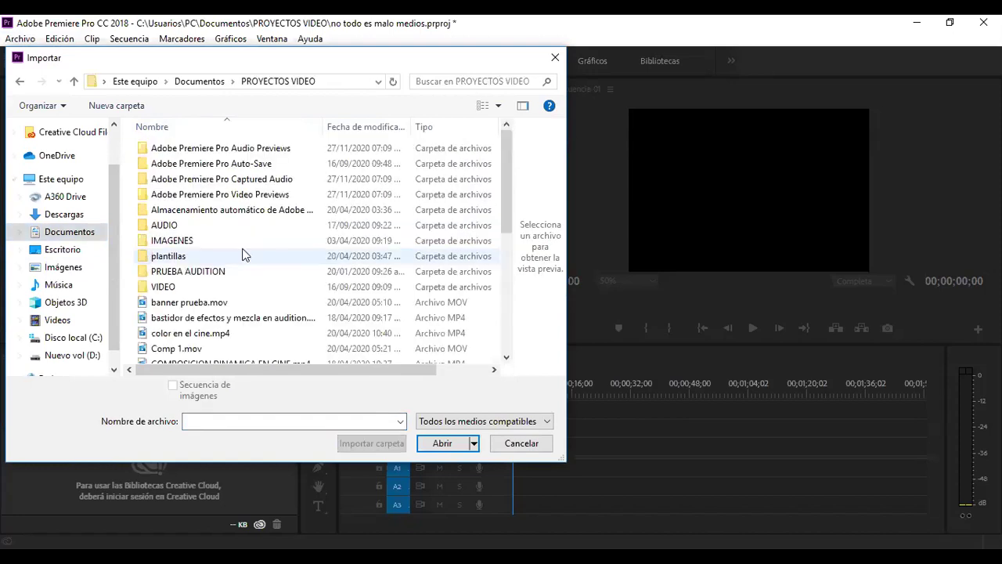
pyautogui.doubleClick(143, 245)
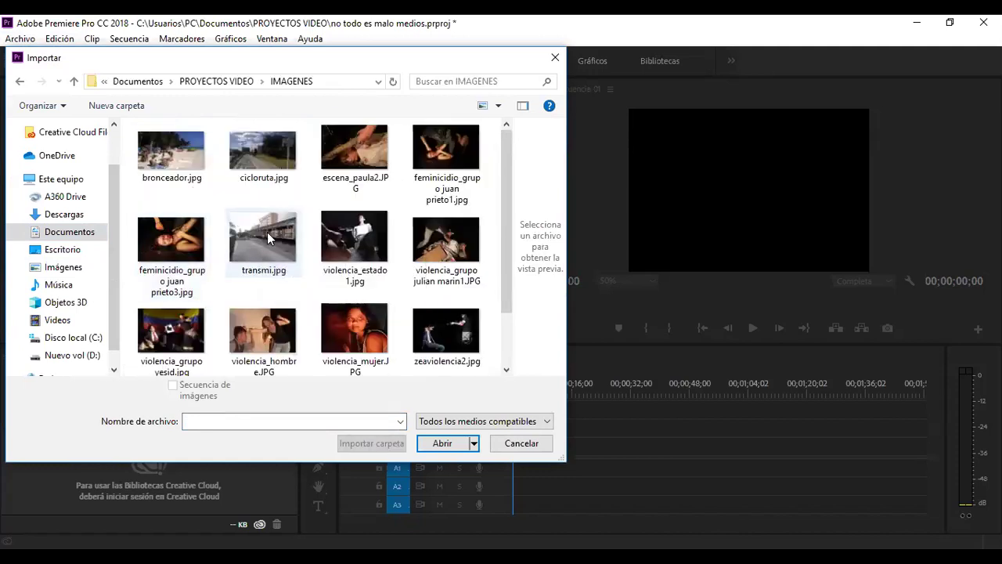
# - Import all images of the IMAGENES folder except bronceador.jpg and cicloruta.jpg into the project
pyautogui.click(358, 150)
pyautogui.scroll(-2, 503, 202)
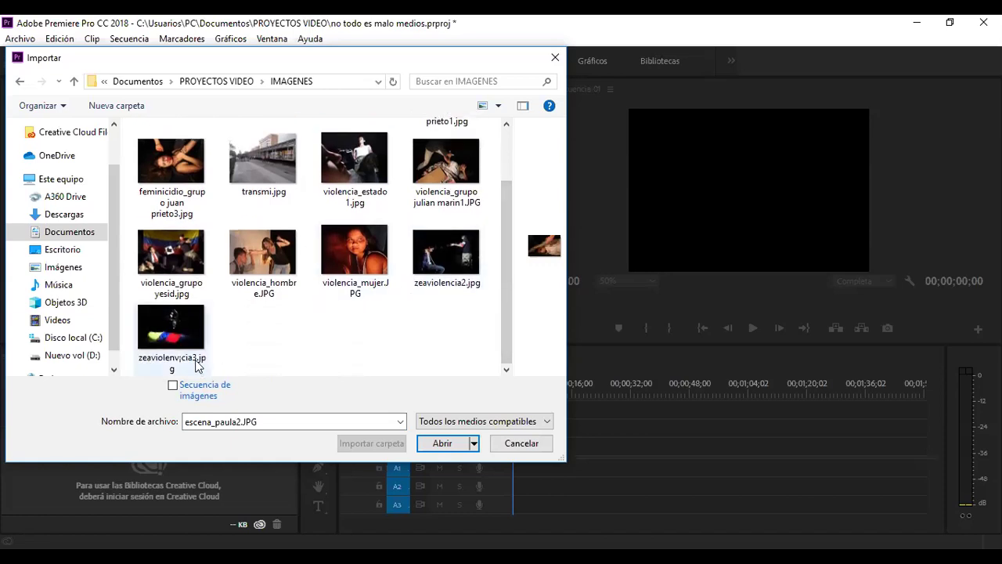
pyautogui.keyDown('shift'); pyautogui.click(171, 335); pyautogui.keyUp('shift')
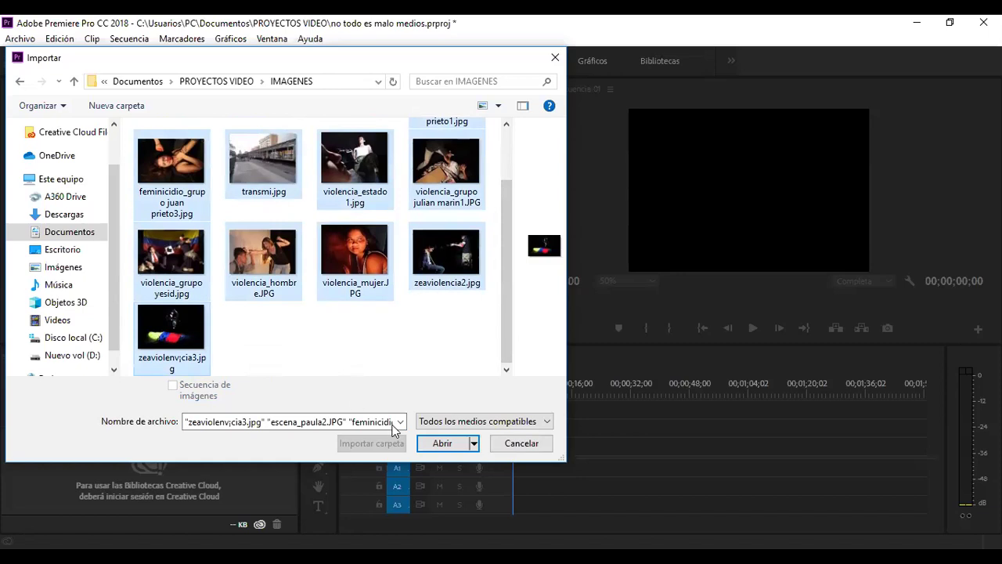
pyautogui.click(439, 445)
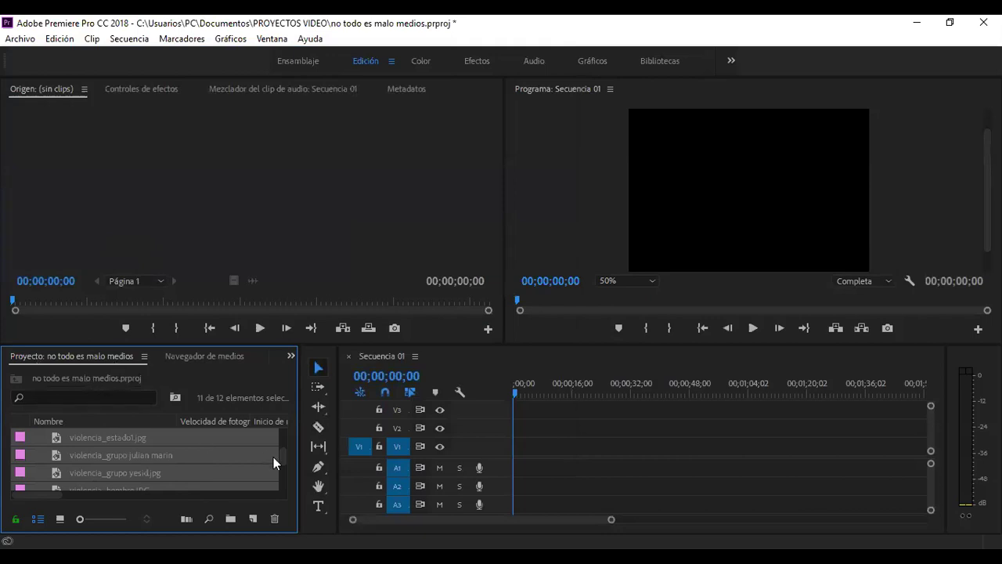
# - Place all imported images in a row on track V1 of Secuencia 01, starting at about 00;00;09;28
pyautogui.moveTo(283, 454); pyautogui.dragTo(285, 479)
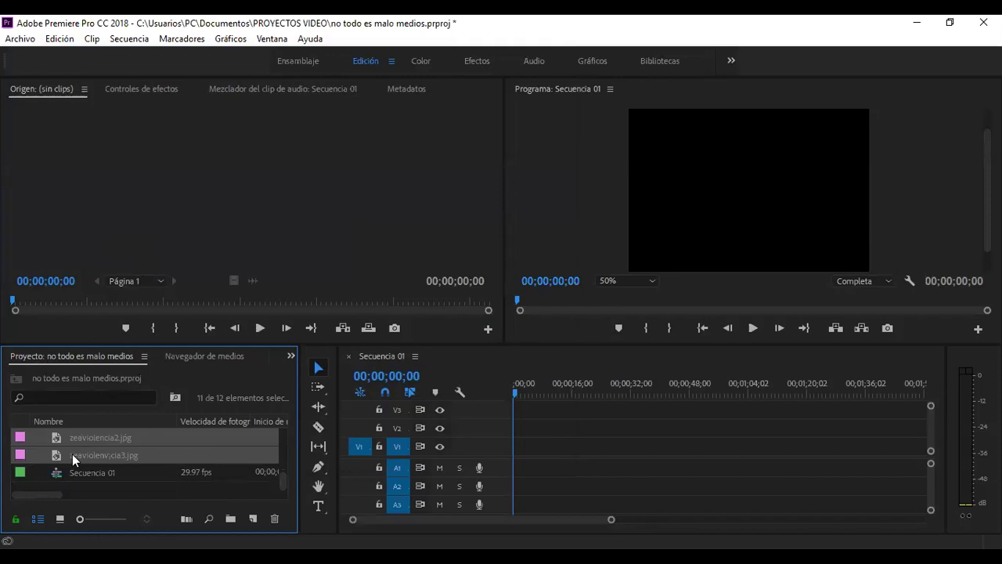
pyautogui.moveTo(73, 460); pyautogui.dragTo(660, 456)
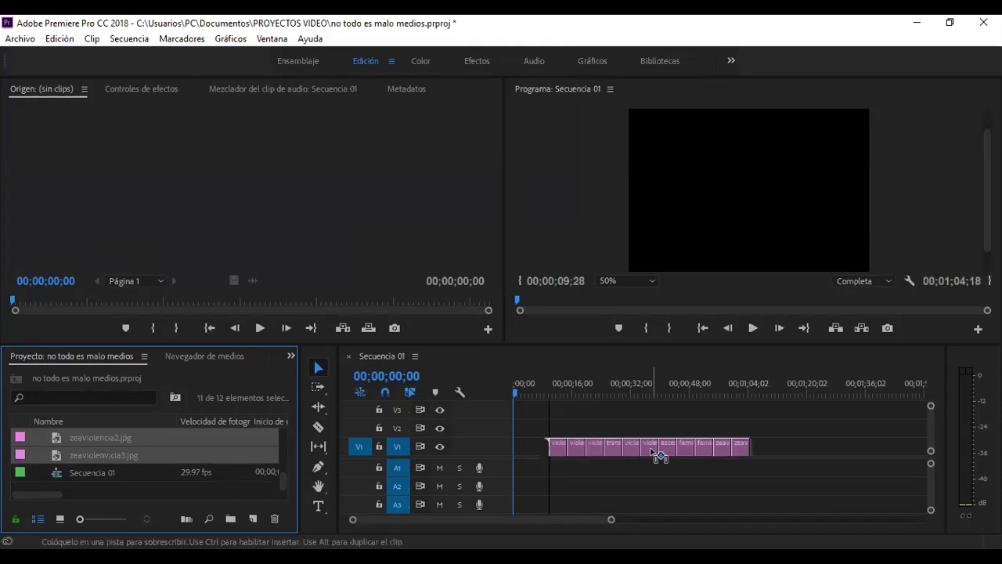
pyautogui.moveTo(653, 453); pyautogui.dragTo(593, 453)
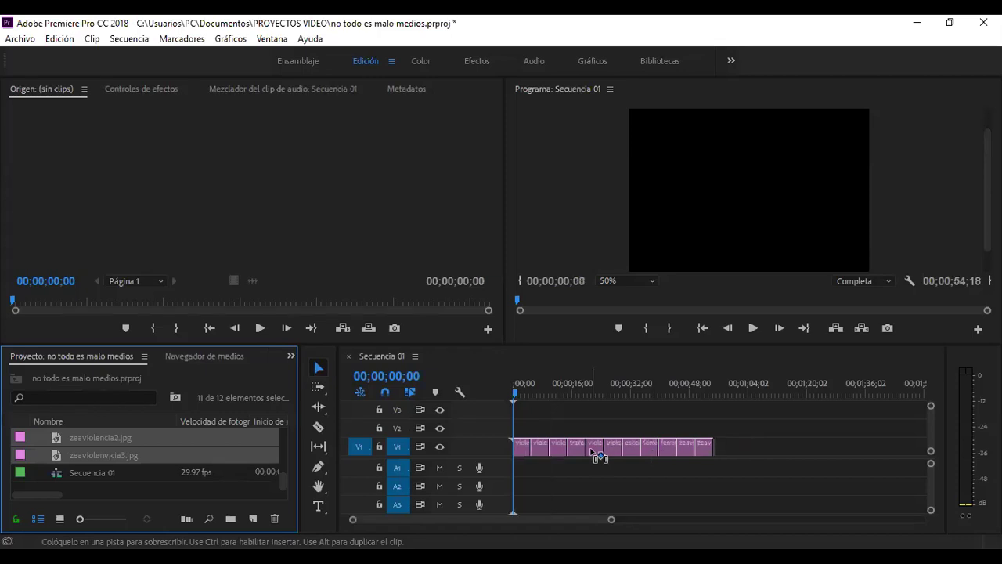
pyautogui.moveTo(592, 451); pyautogui.dragTo(594, 457)
pyautogui.moveTo(601, 462); pyautogui.dragTo(623, 448)
pyautogui.moveTo(615, 442); pyautogui.dragTo(646, 443)
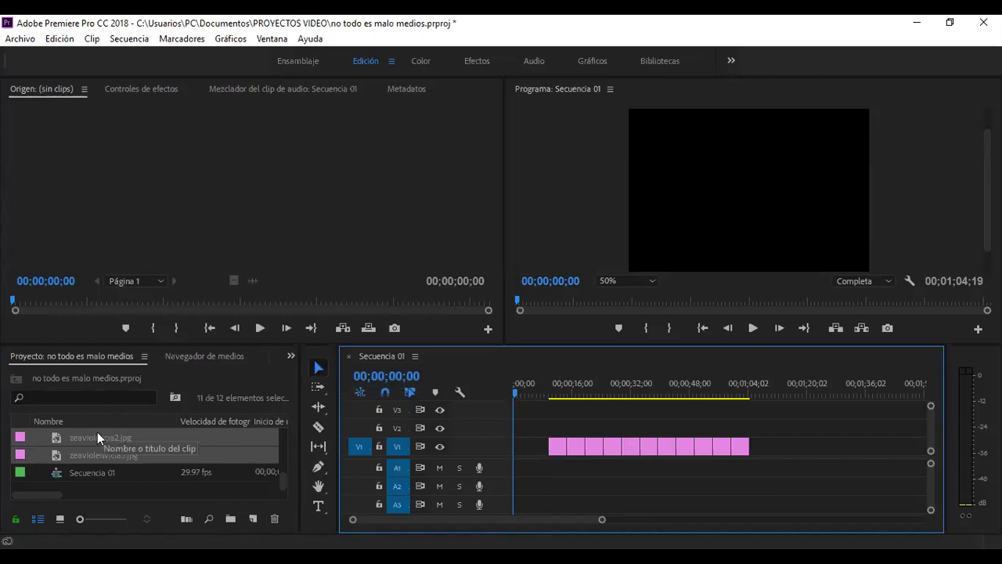
pyautogui.click(55, 460)
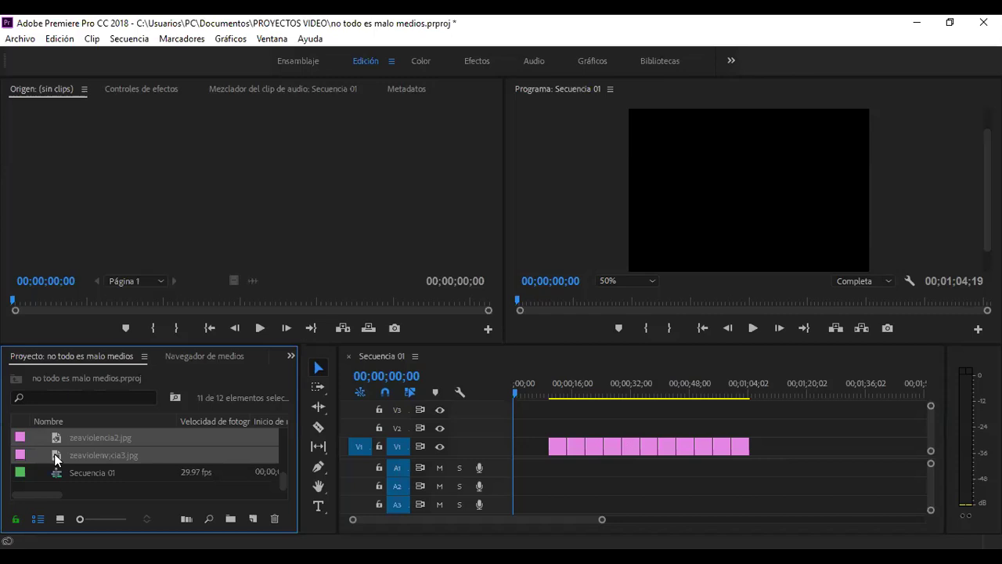
# - Append the selected images a second time on track V1, directly after the existing row at 00;01;04;19, and clear the selection
pyautogui.moveTo(54, 453); pyautogui.dragTo(850, 436)
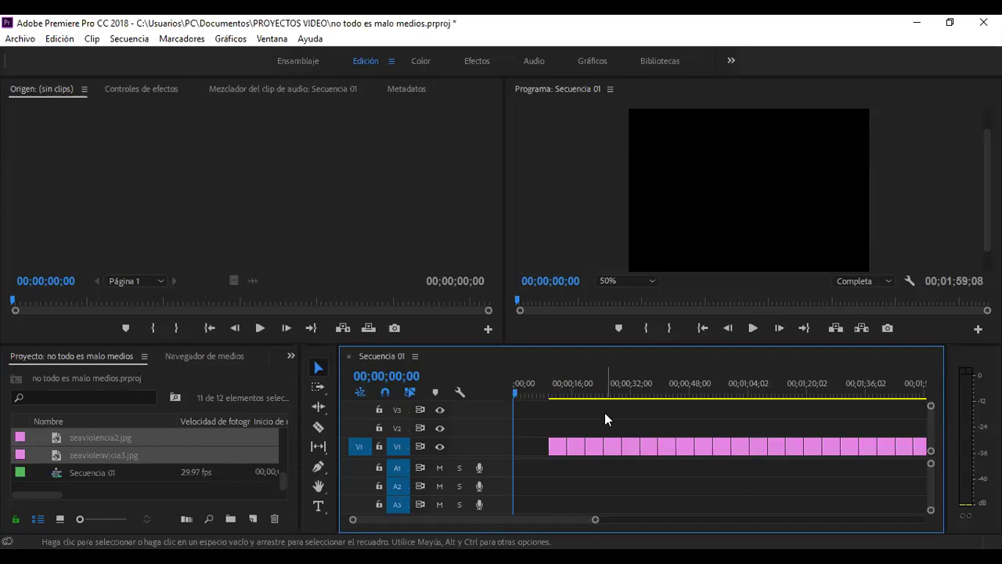
pyautogui.click(144, 467)
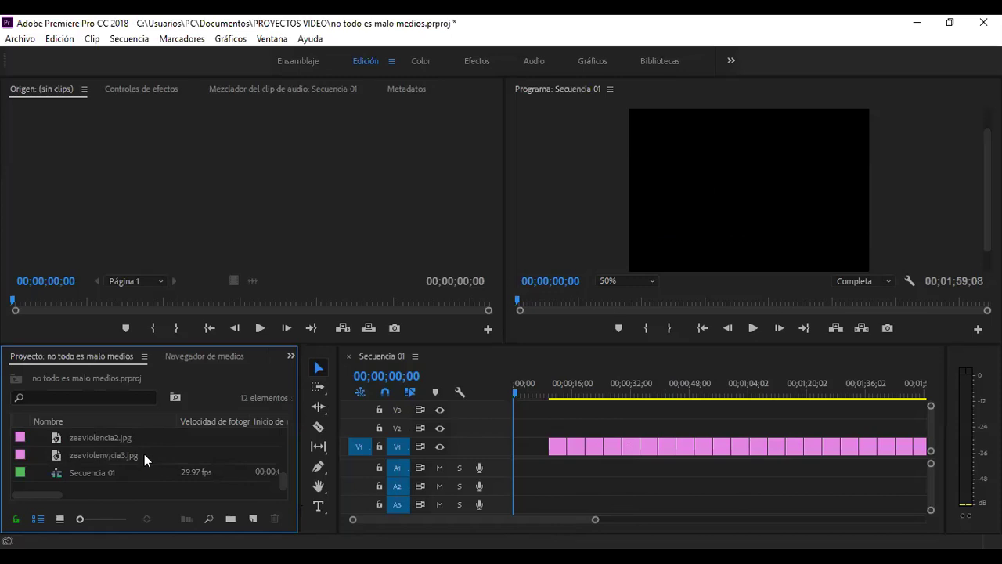
# - Append all eleven project images once more on track V1 of Secuencia 01, directly after the last clip at 00;01;59;08
pyautogui.click(119, 454)
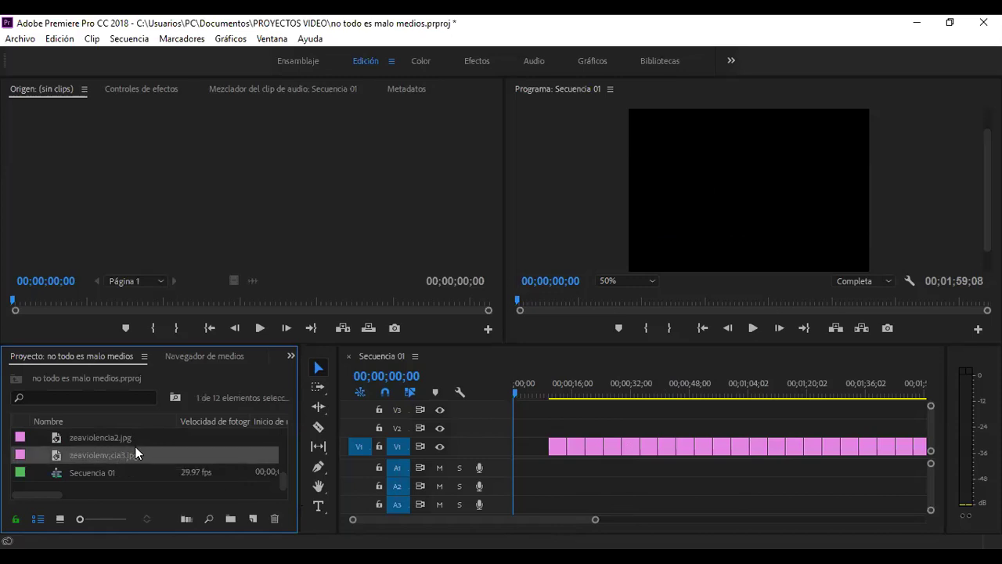
pyautogui.keyDown('shift'); pyautogui.click(118, 439); pyautogui.keyUp('shift')
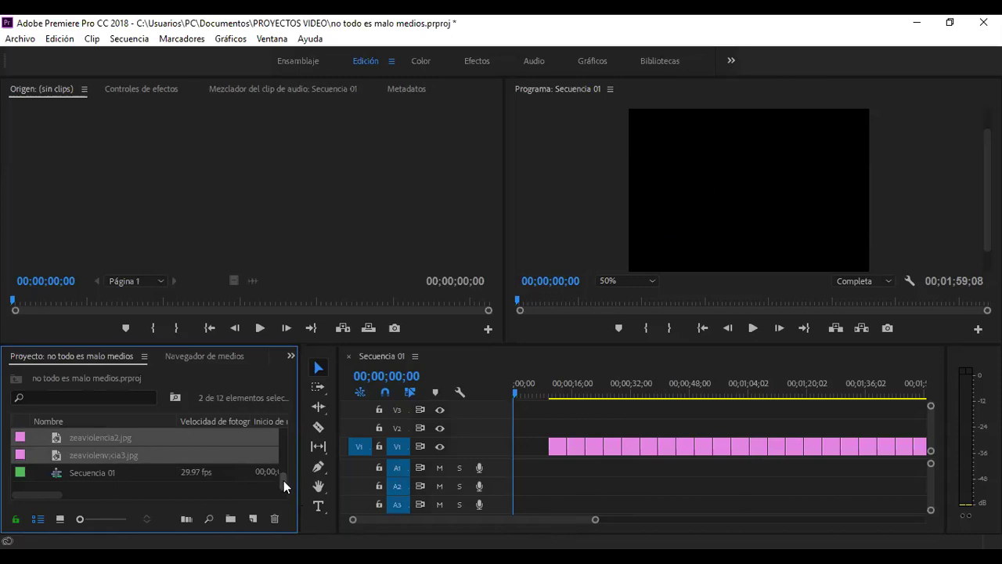
pyautogui.scroll(2, 283, 480)
pyautogui.keyDown('shift'); pyautogui.click(131, 454); pyautogui.keyUp('shift')
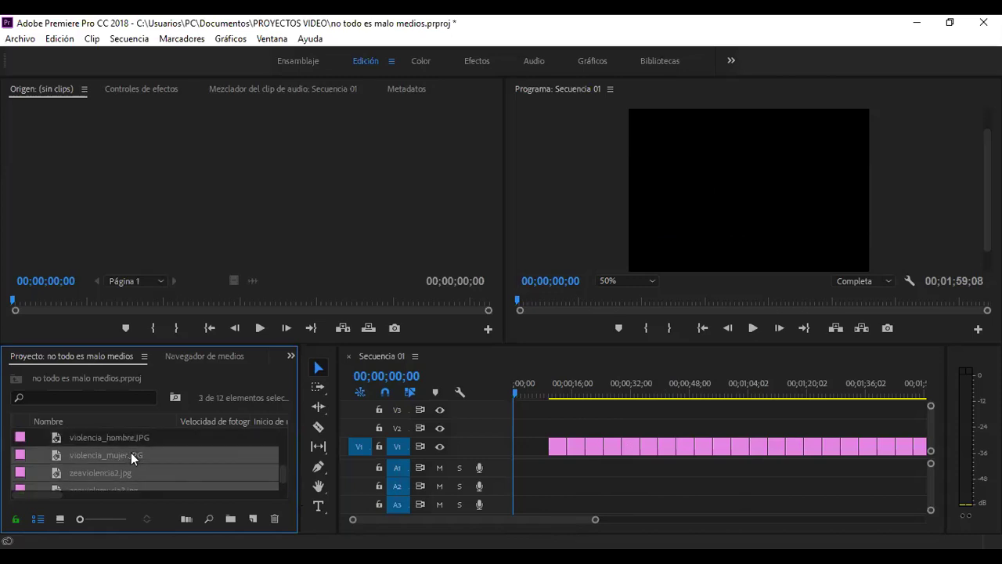
pyautogui.keyDown('shift'); pyautogui.click(92, 436); pyautogui.keyUp('shift')
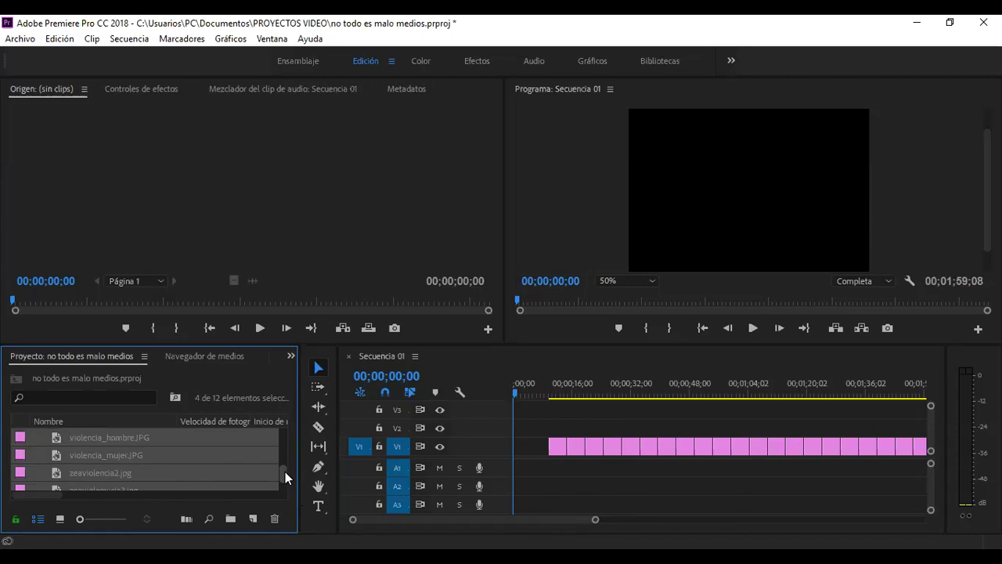
pyautogui.scroll(2, 284, 466)
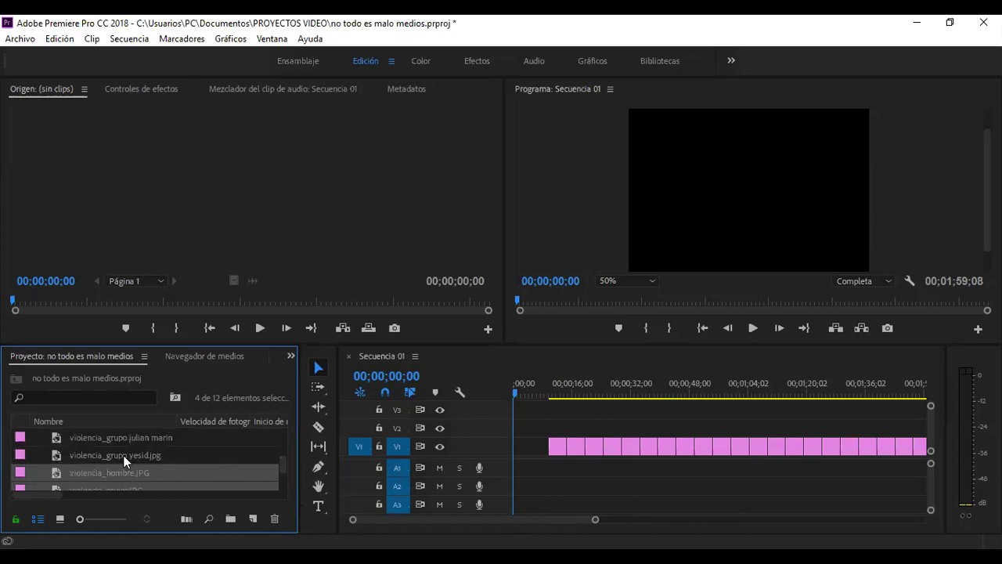
pyautogui.keyDown('shift'); pyautogui.click(123, 455); pyautogui.keyUp('shift')
pyautogui.keyDown('shift'); pyautogui.click(107, 438); pyautogui.keyUp('shift')
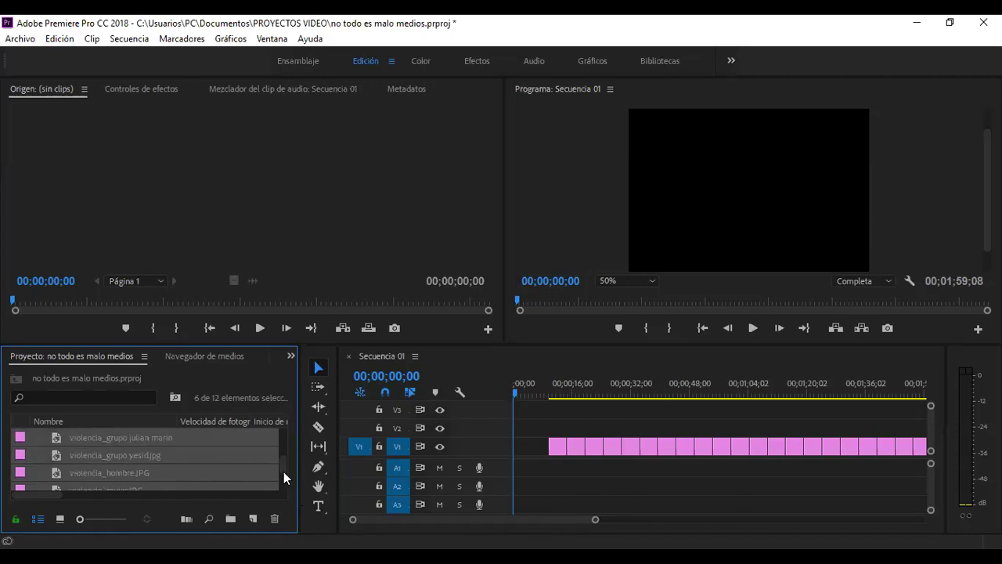
pyautogui.scroll(2, 284, 466)
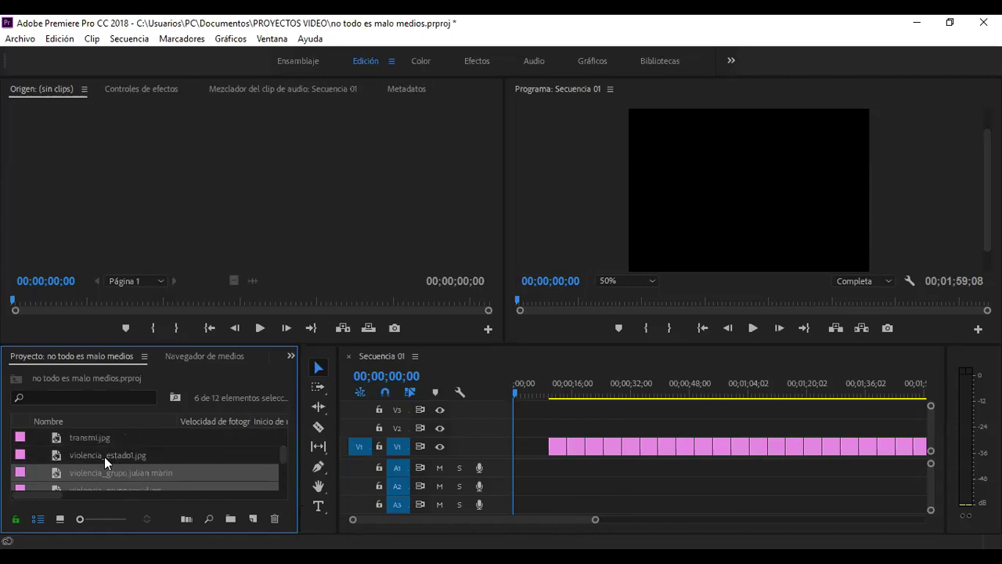
pyautogui.keyDown('shift'); pyautogui.click(99, 455); pyautogui.keyUp('shift')
pyautogui.keyDown('shift'); pyautogui.click(86, 436); pyautogui.keyUp('shift')
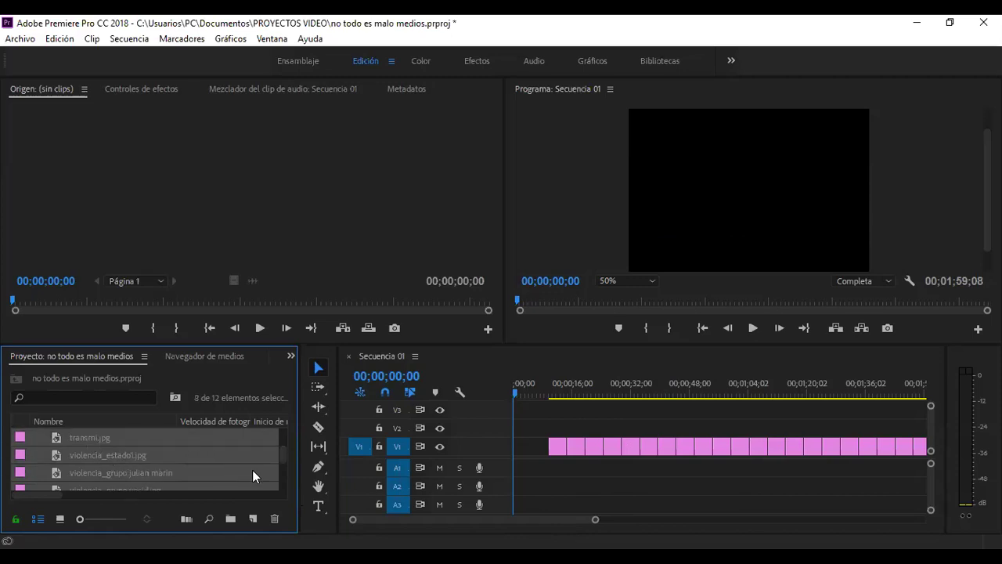
pyautogui.moveTo(285, 454); pyautogui.dragTo(285, 448)
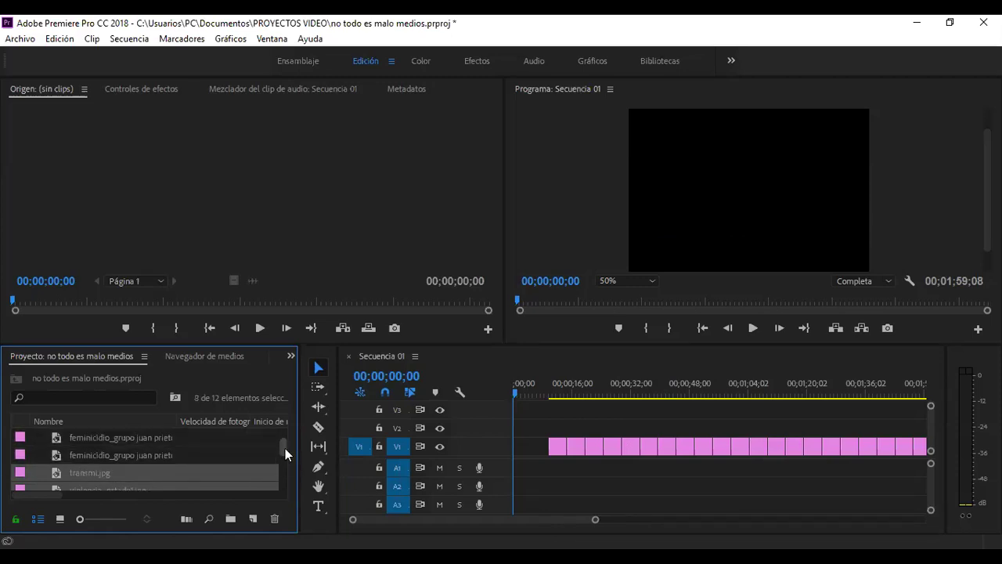
pyautogui.keyDown('shift'); pyautogui.click(86, 454); pyautogui.keyUp('shift')
pyautogui.keyDown('shift'); pyautogui.click(83, 437); pyautogui.keyUp('shift')
pyautogui.moveTo(284, 449); pyautogui.dragTo(284, 435)
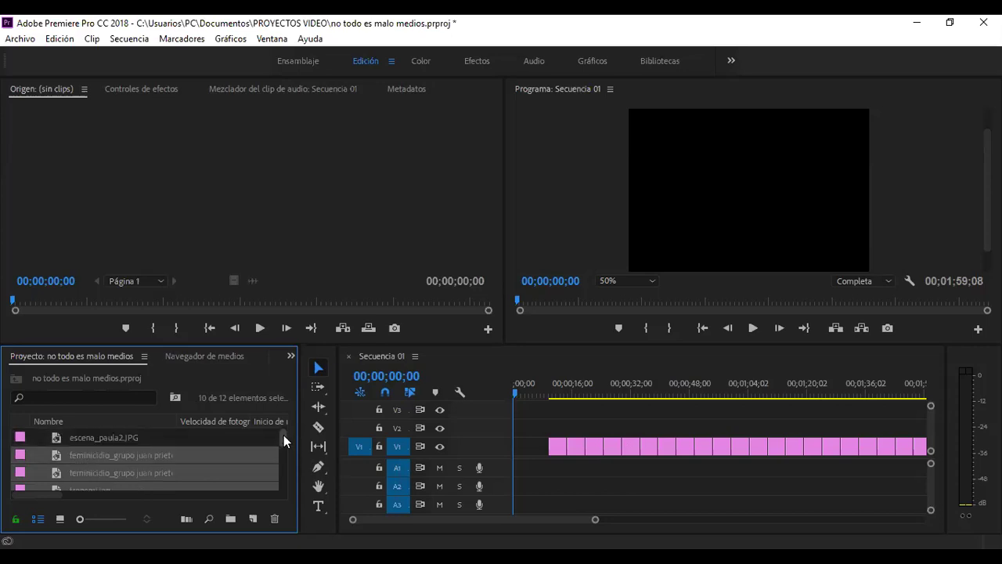
pyautogui.keyDown('shift'); pyautogui.click(77, 438); pyautogui.keyUp('shift')
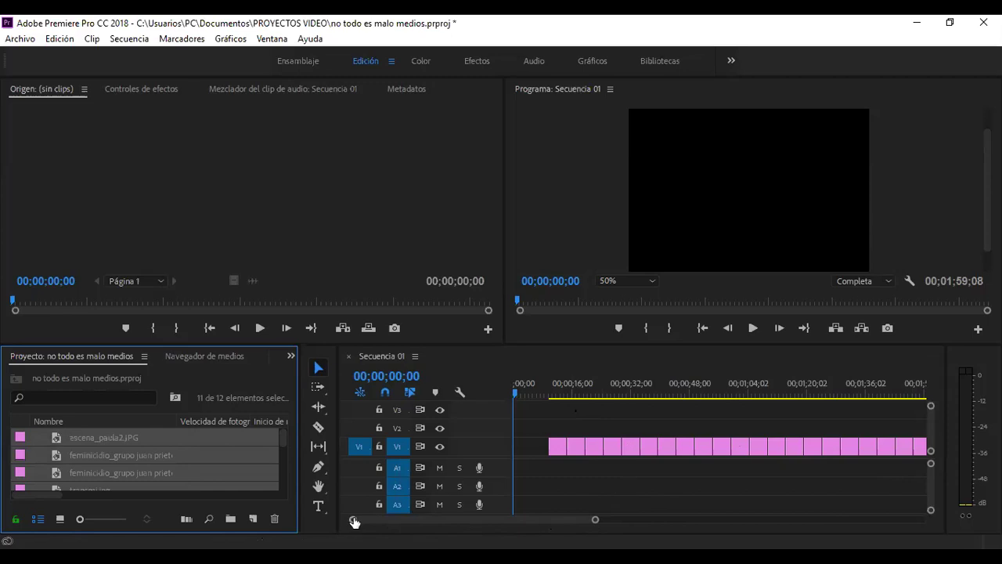
pyautogui.moveTo(401, 518)
pyautogui.mouseDown()
pyautogui.moveTo(546, 518)
pyautogui.moveTo(409, 520)
pyautogui.mouseUp()
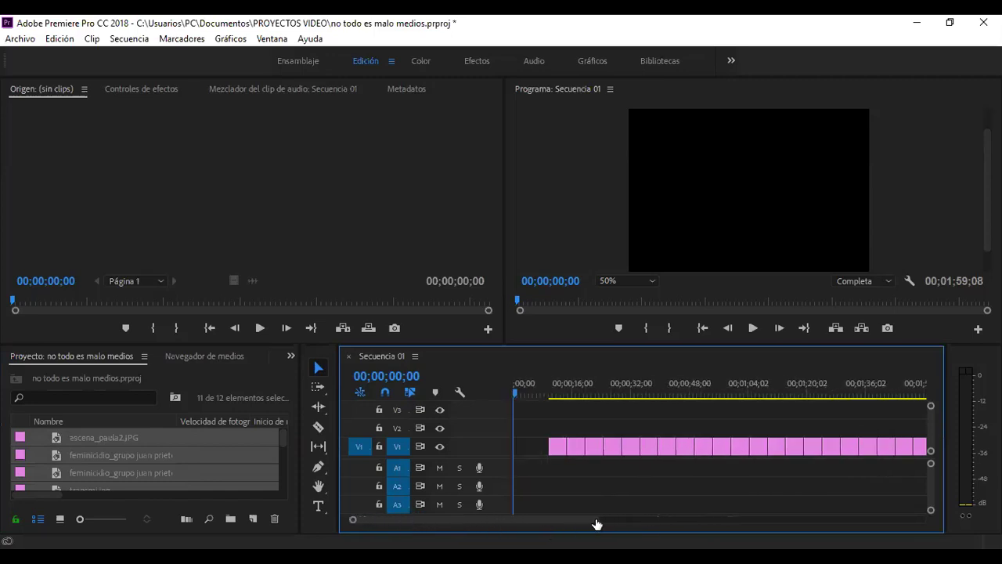
pyautogui.moveTo(595, 523); pyautogui.dragTo(754, 525)
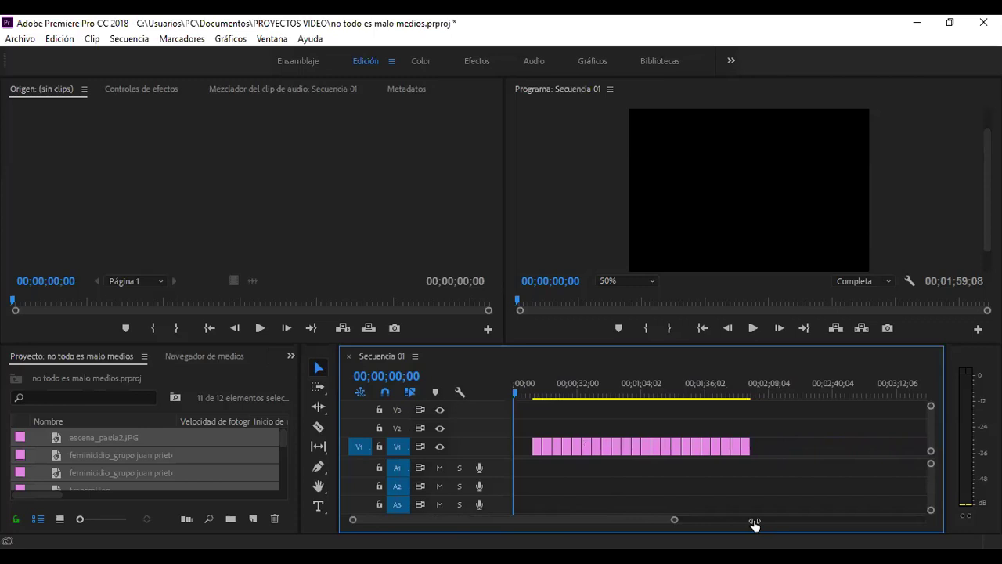
pyautogui.moveTo(579, 519); pyautogui.dragTo(624, 521)
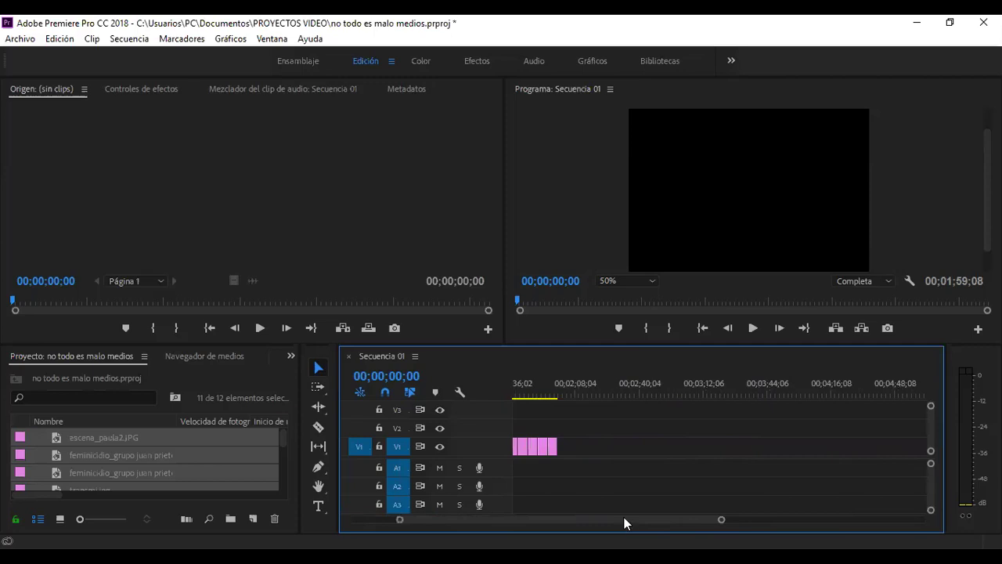
pyautogui.click(70, 436)
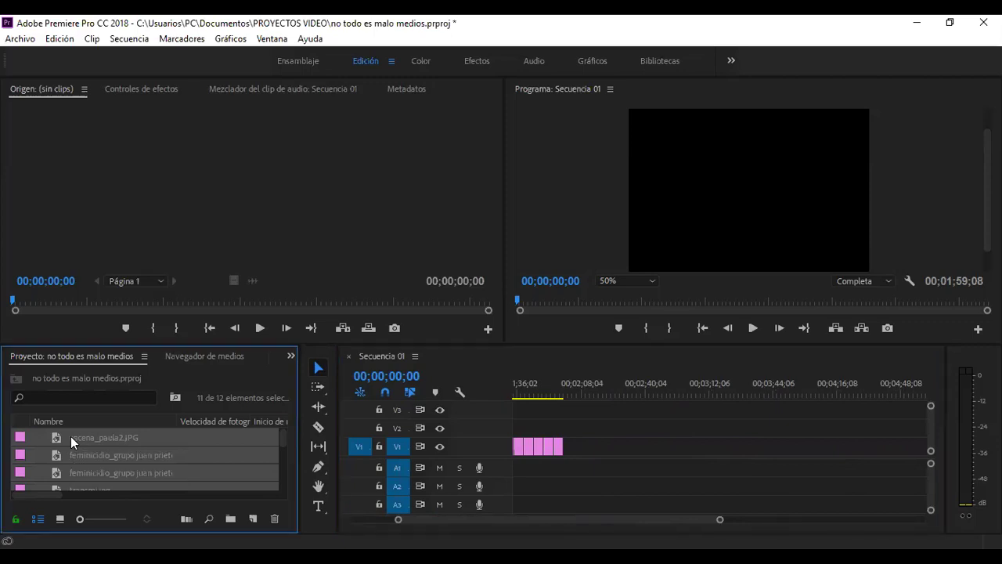
pyautogui.moveTo(70, 436); pyautogui.dragTo(631, 451)
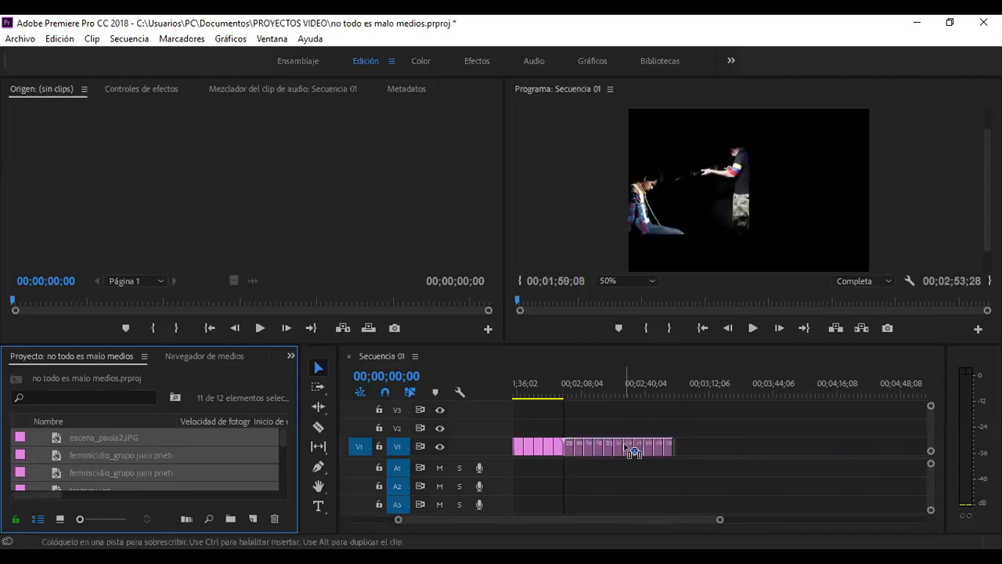
pyautogui.moveTo(627, 446); pyautogui.dragTo(629, 432)
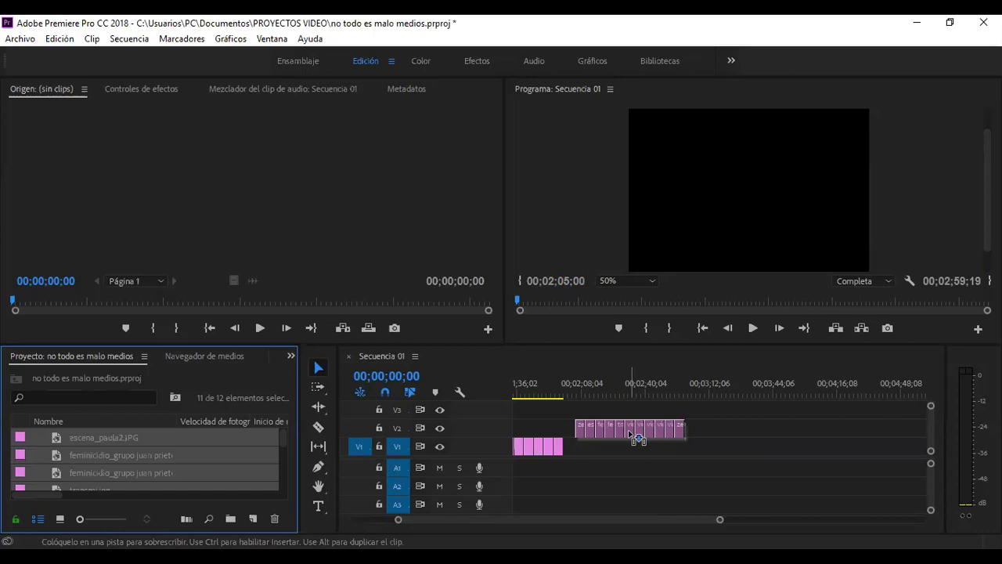
pyautogui.moveTo(631, 433); pyautogui.dragTo(629, 446)
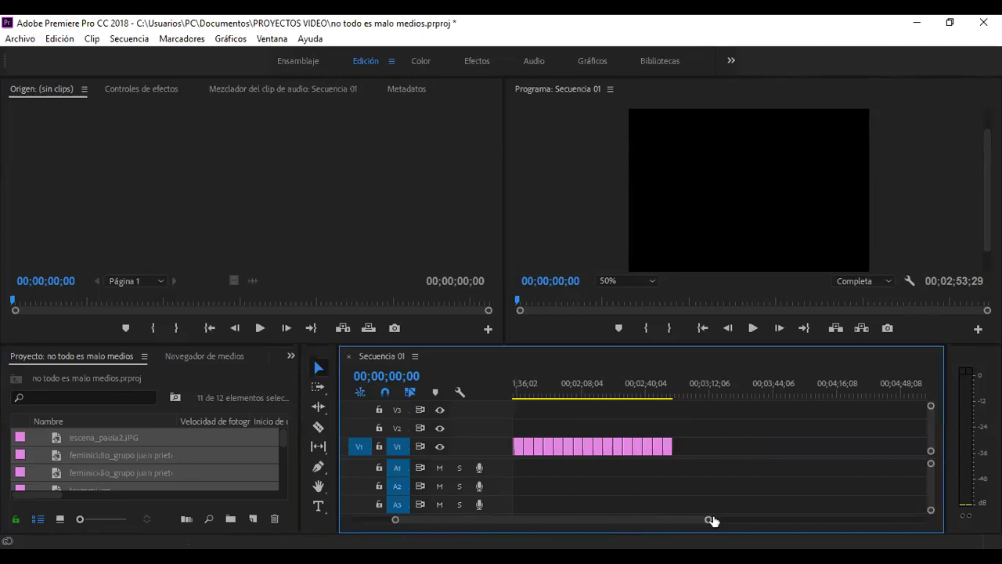
# - Preview the images by scrubbing the playhead through Secuencia 01 to 00;02;13;19 and back to about 00;01;02;12
pyautogui.moveTo(708, 522); pyautogui.dragTo(731, 523)
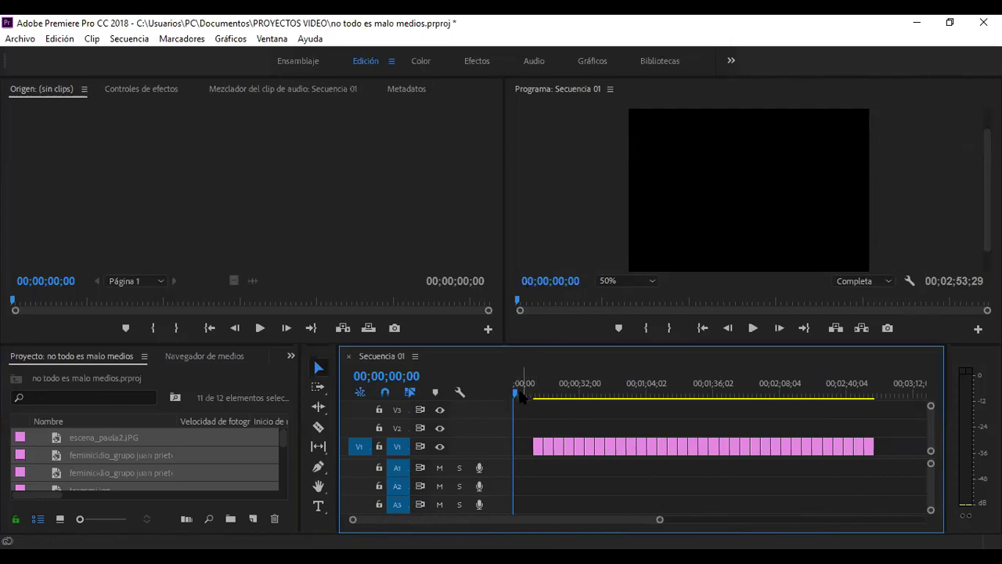
pyautogui.moveTo(520, 396); pyautogui.dragTo(625, 394)
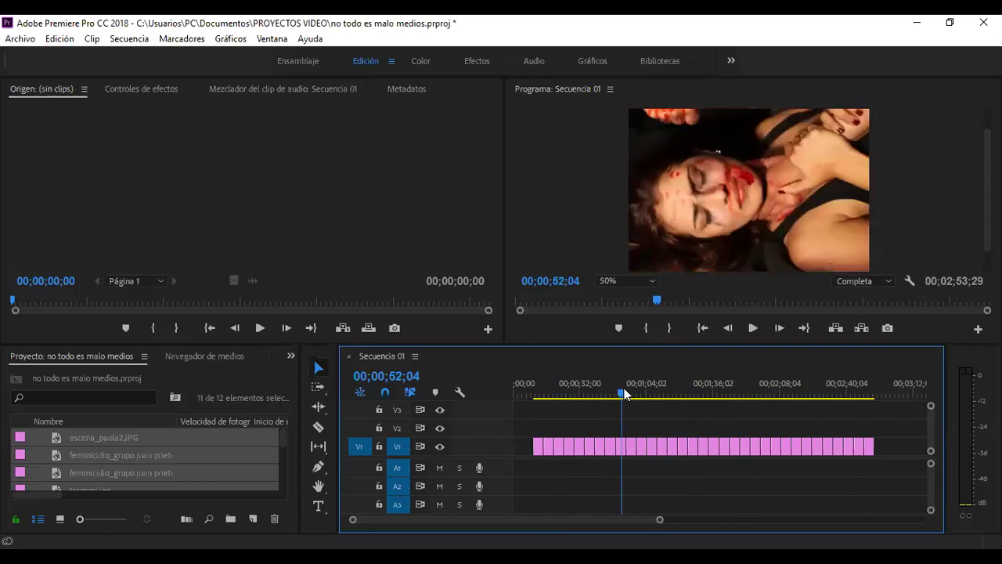
pyautogui.moveTo(624, 394); pyautogui.dragTo(791, 395)
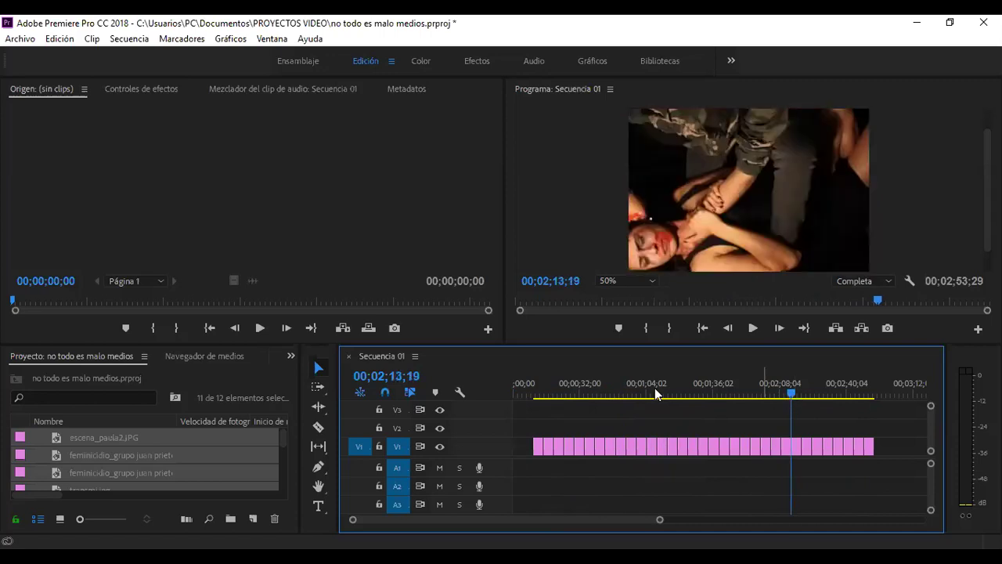
pyautogui.click(410, 390)
pyautogui.click(411, 390)
pyautogui.moveTo(782, 394); pyautogui.dragTo(639, 398)
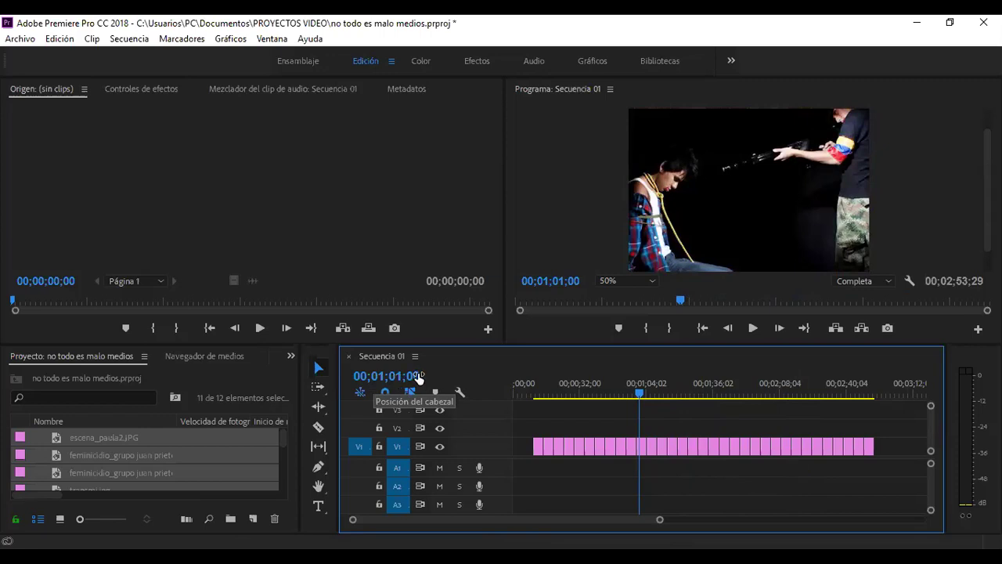
pyautogui.moveTo(640, 394); pyautogui.dragTo(641, 394)
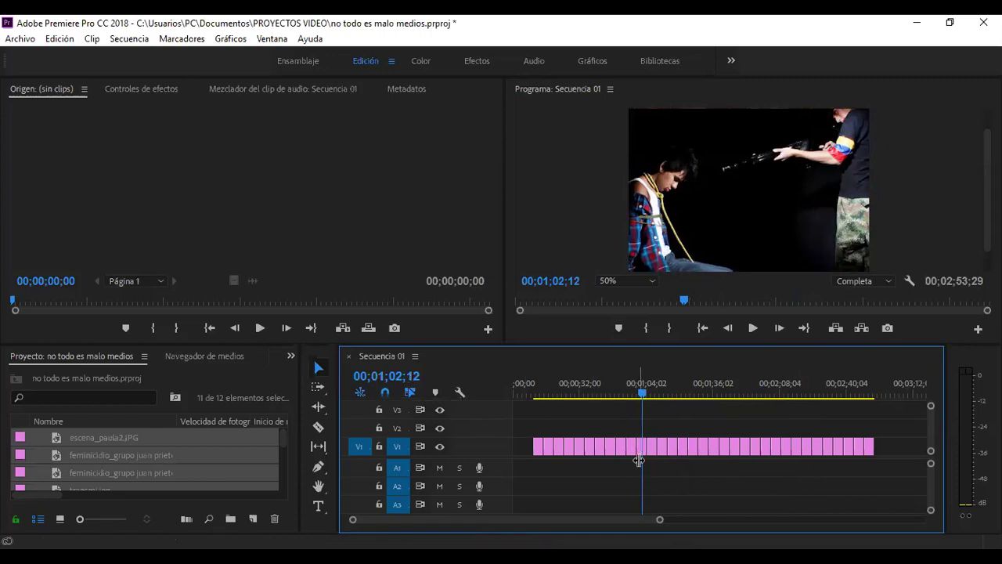
# - Inspect the zeaviolencia2.jpg clip up close, moving the playhead back within it to about 00;01;00;18
pyautogui.moveTo(660, 520); pyautogui.dragTo(542, 523)
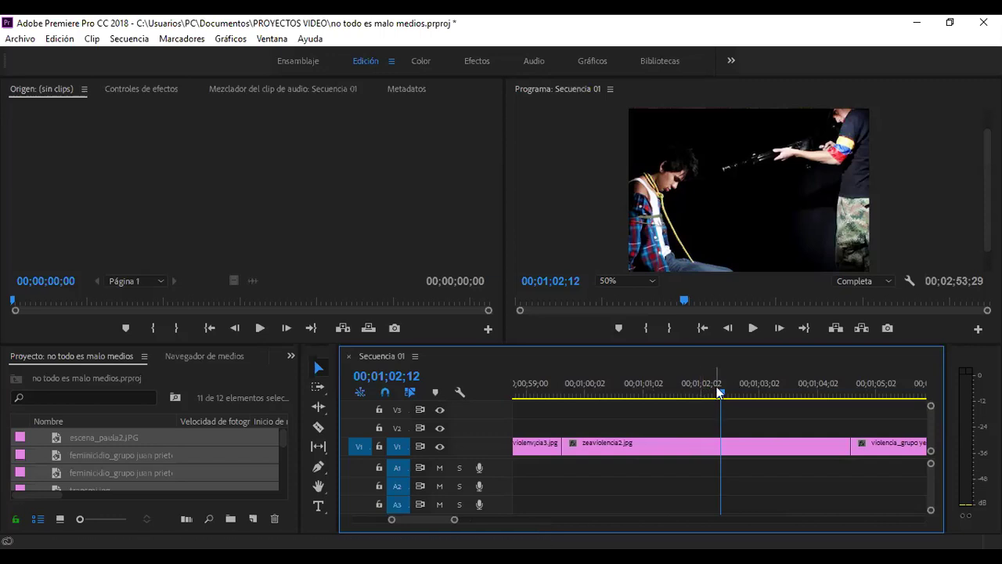
pyautogui.moveTo(721, 395)
pyautogui.mouseDown()
pyautogui.moveTo(559, 408)
pyautogui.moveTo(843, 416)
pyautogui.moveTo(566, 420)
pyautogui.moveTo(717, 423)
pyautogui.moveTo(671, 424)
pyautogui.mouseUp()
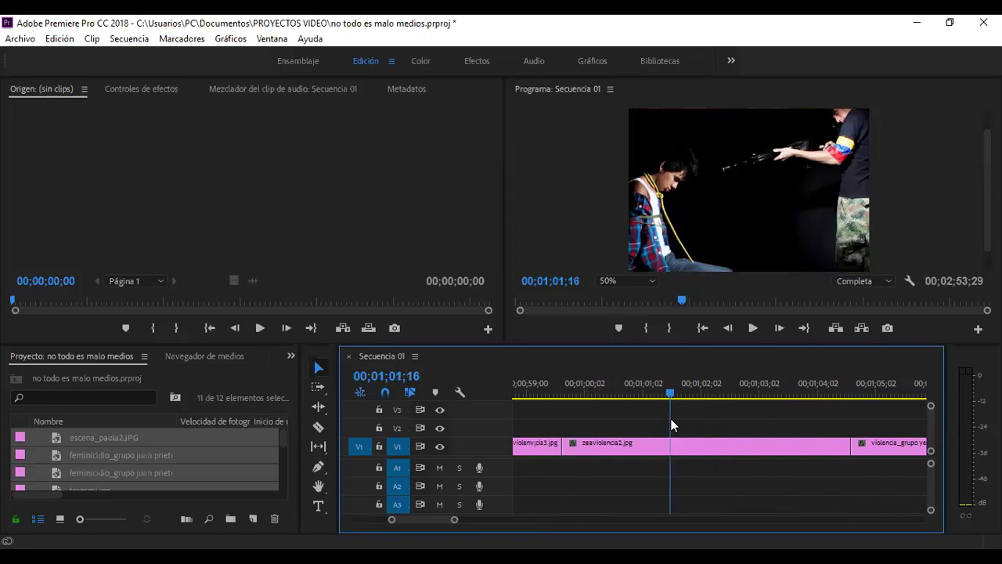
pyautogui.moveTo(671, 419)
pyautogui.mouseDown()
pyautogui.moveTo(814, 420)
pyautogui.moveTo(647, 419)
pyautogui.moveTo(836, 419)
pyautogui.moveTo(614, 418)
pyautogui.mouseUp()
pyautogui.moveTo(454, 520); pyautogui.dragTo(628, 523)
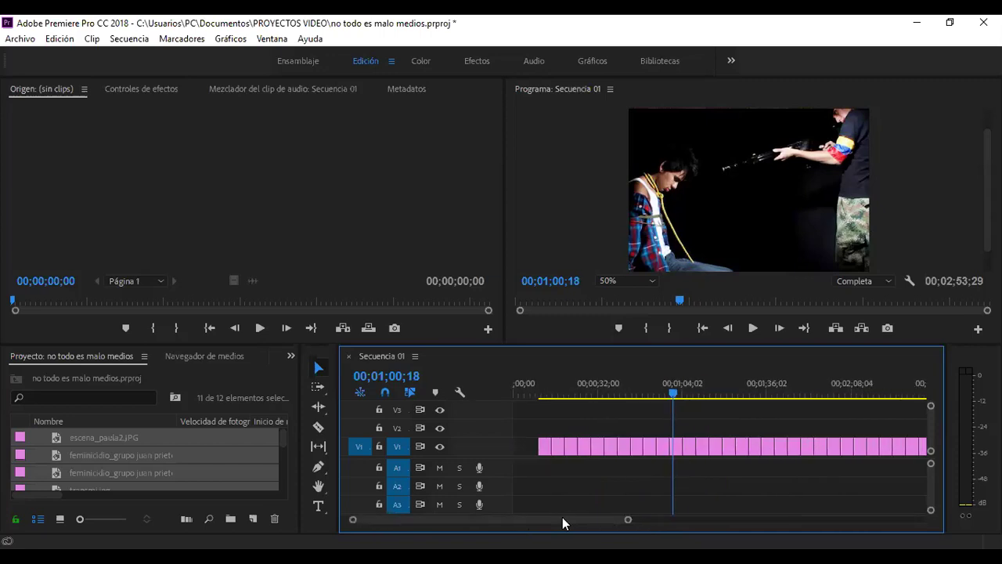
# - Deselect the project images and move the playhead to about 00;00;05;08, in the empty stretch before the first clip
pyautogui.moveTo(673, 394); pyautogui.dragTo(542, 396)
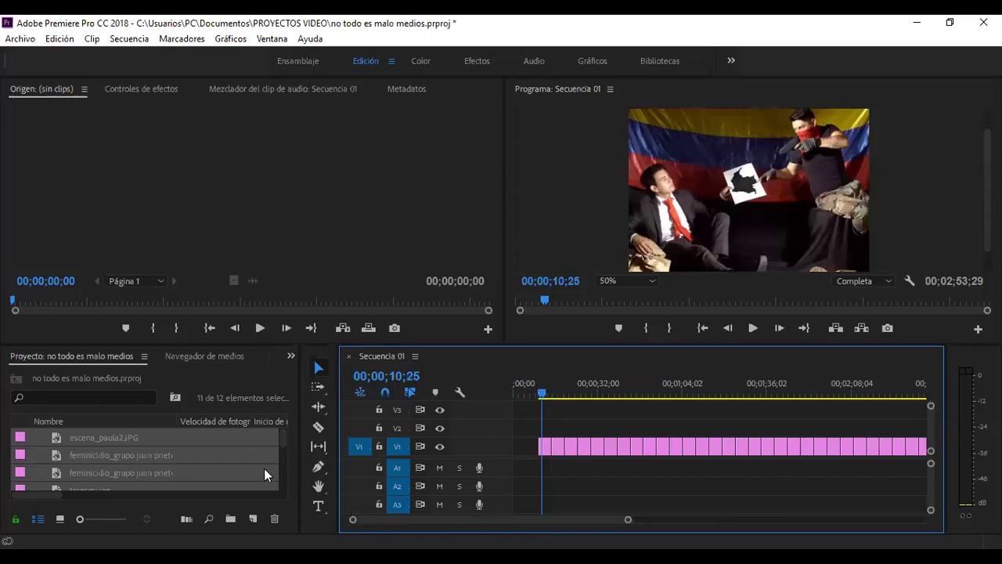
pyautogui.click(172, 497)
pyautogui.moveTo(281, 440); pyautogui.dragTo(276, 483)
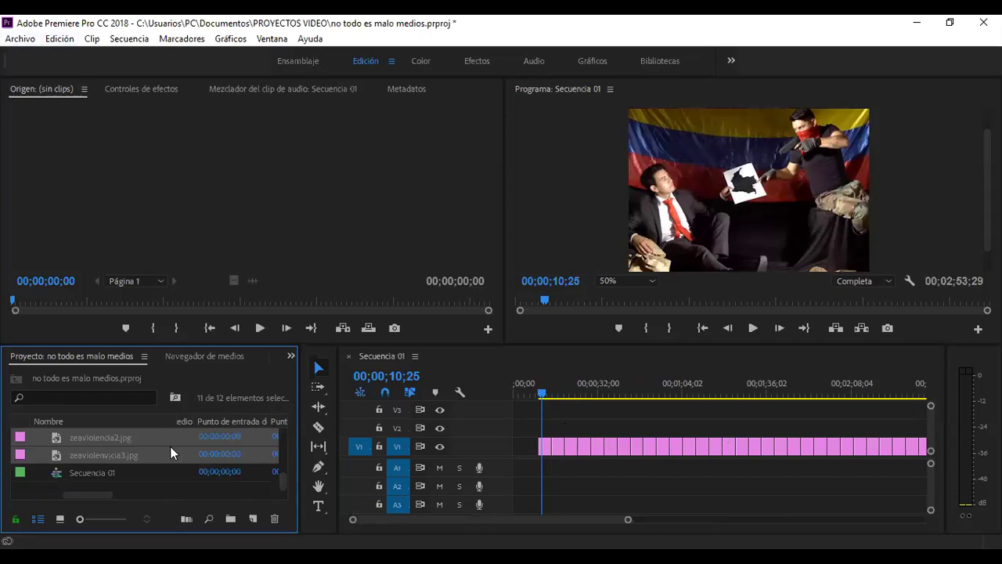
pyautogui.click(159, 482)
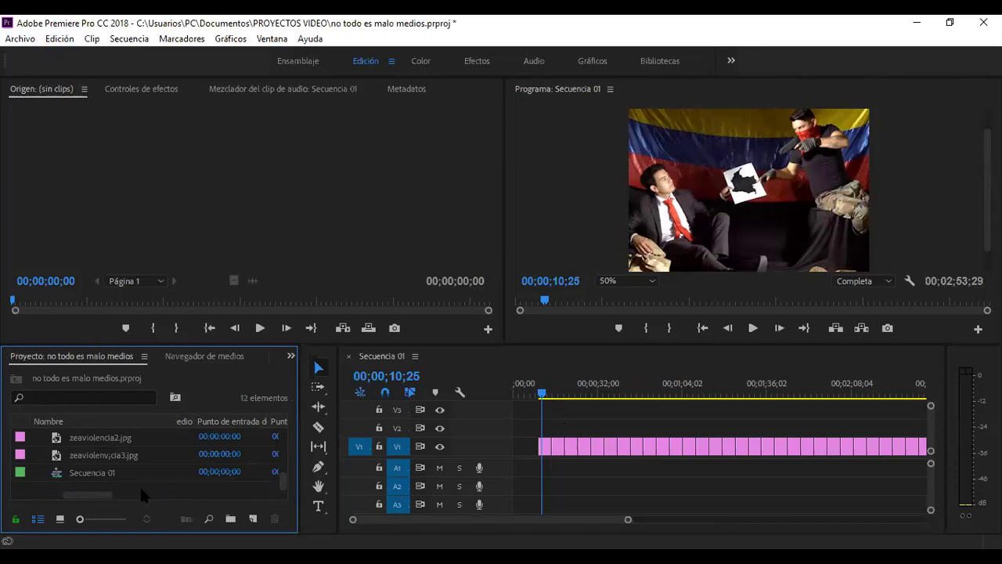
pyautogui.click(537, 392)
pyautogui.moveTo(537, 393); pyautogui.dragTo(525, 397)
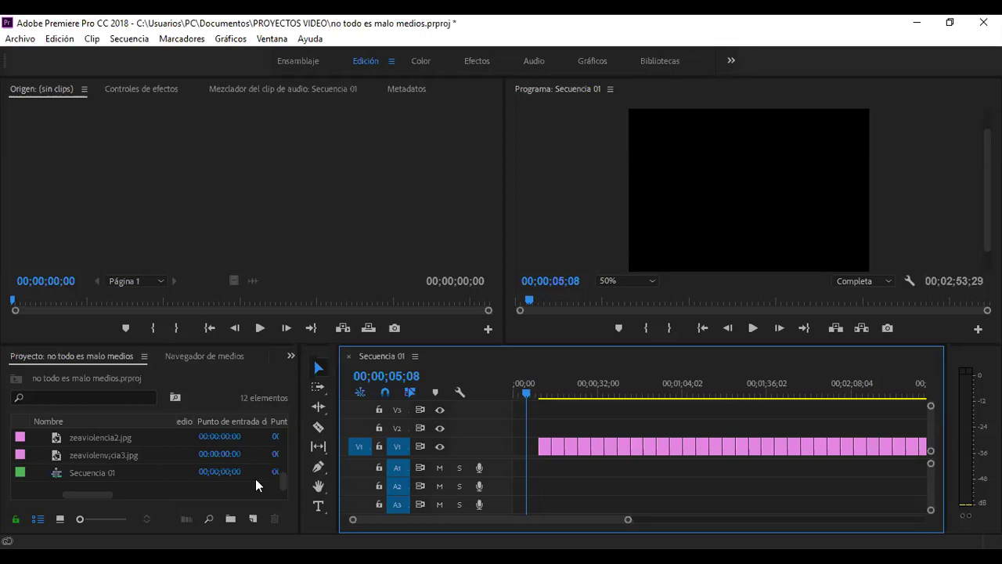
# - Import san andres hoyo.mp4 from the VIDEO folder of PROYECTOS VIDEO into the project
pyautogui.rightClick(154, 488)
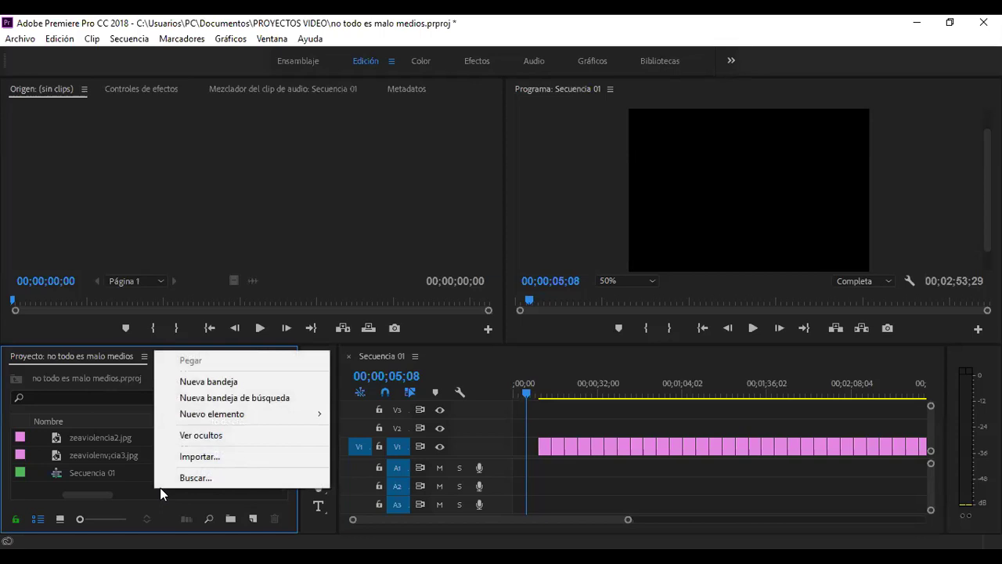
pyautogui.click(198, 457)
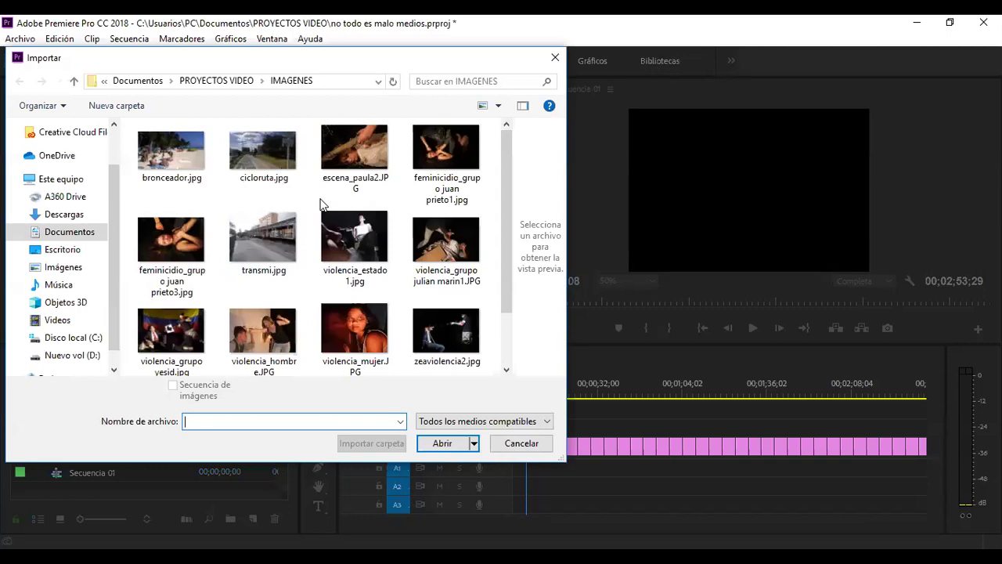
pyautogui.scroll(-2, 299, 217)
pyautogui.scroll(2, 299, 219)
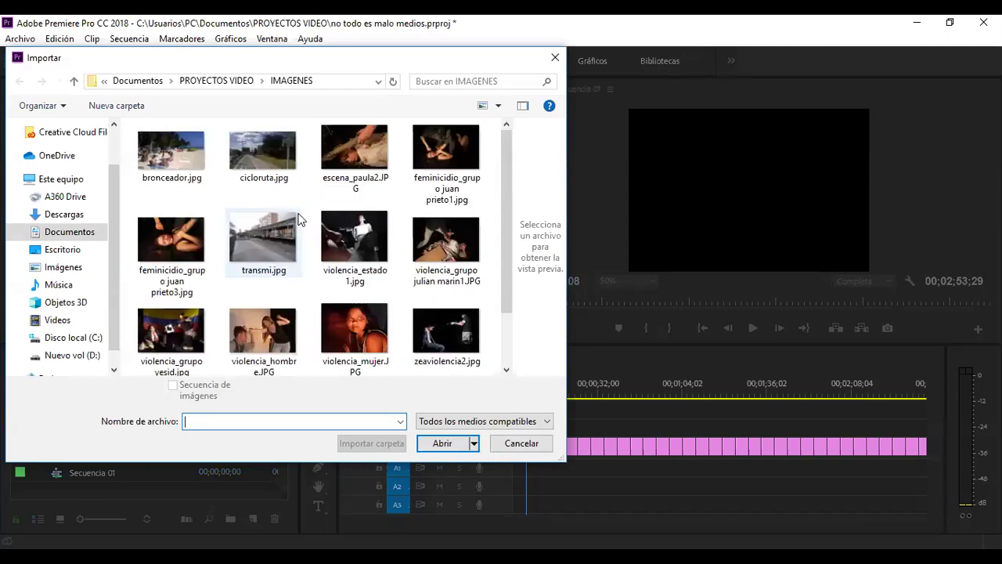
pyautogui.click(246, 84)
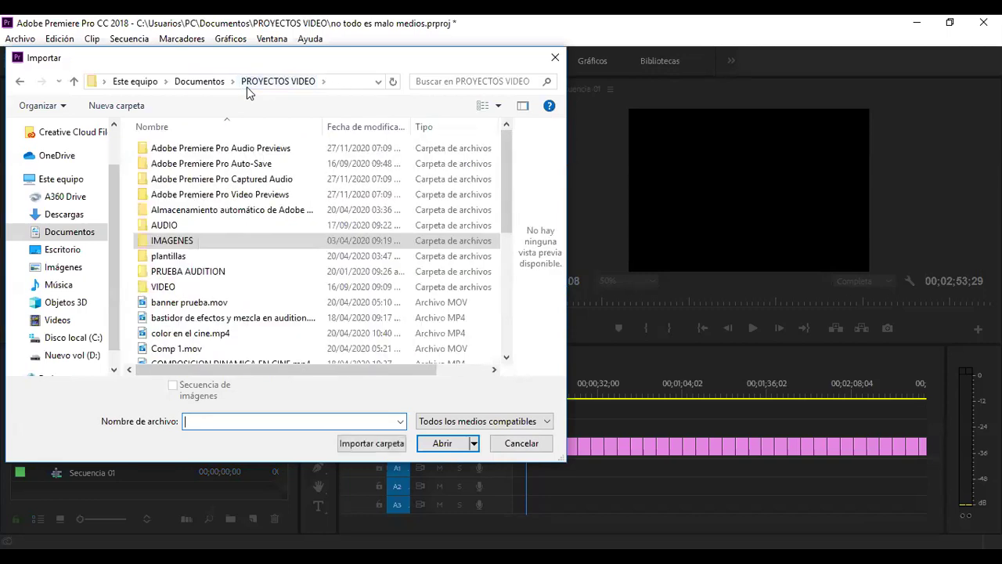
pyautogui.doubleClick(148, 288)
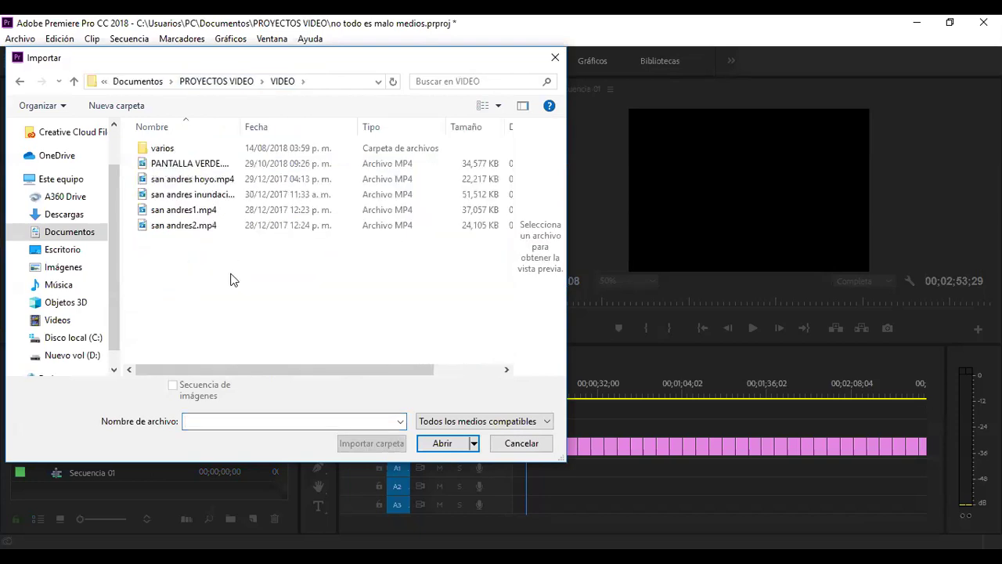
pyautogui.moveTo(242, 126); pyautogui.dragTo(328, 126)
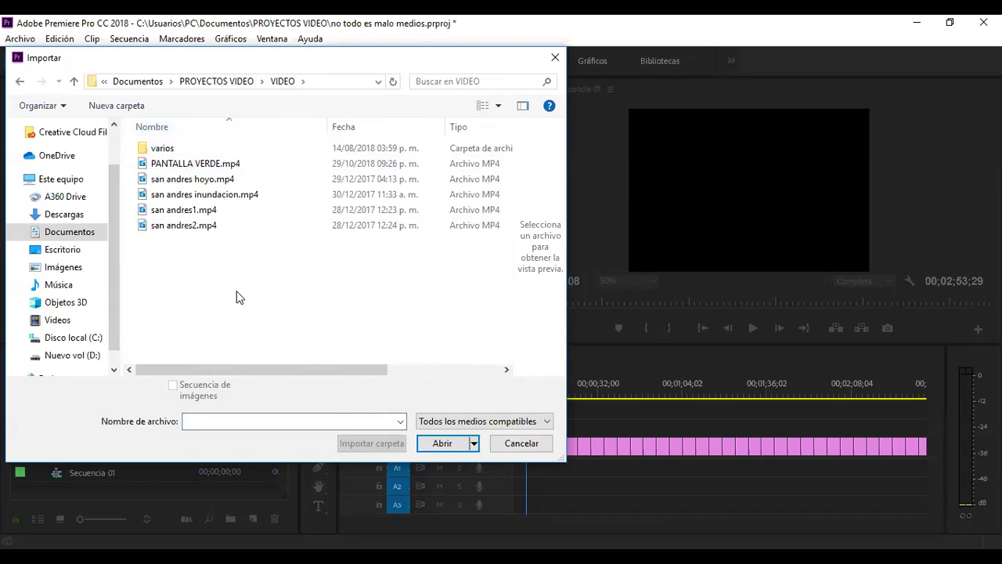
pyautogui.doubleClick(143, 150)
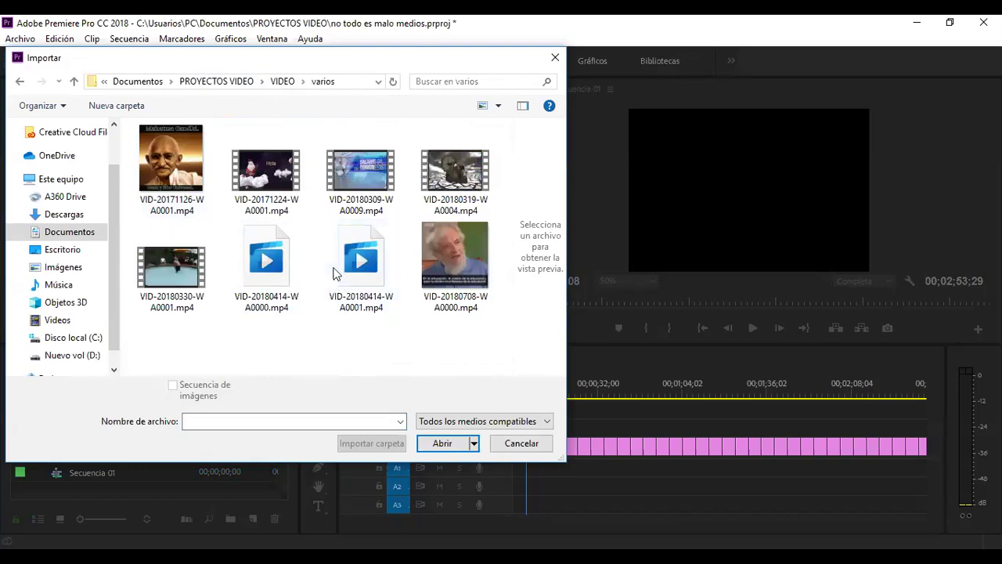
pyautogui.click(19, 81)
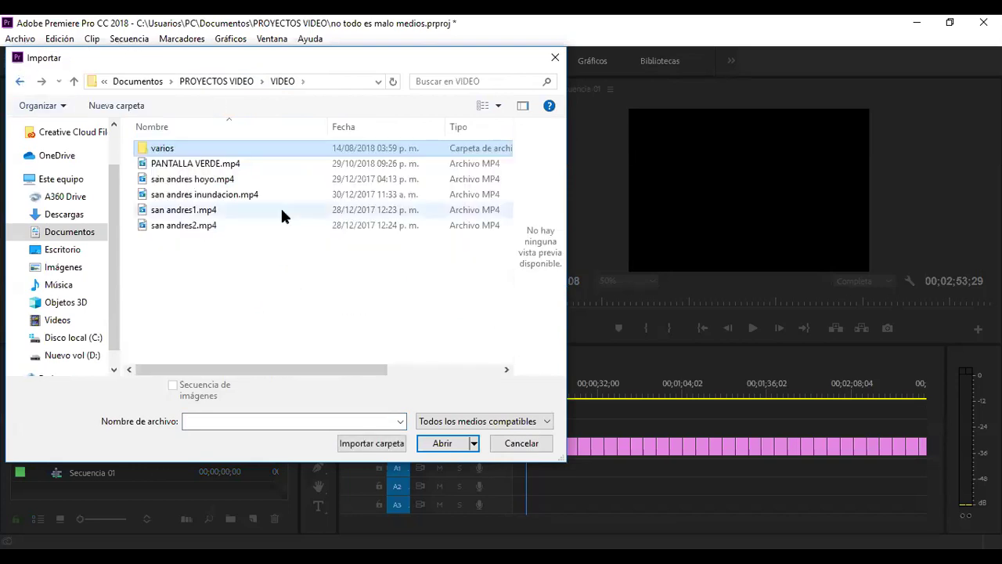
pyautogui.click(188, 185)
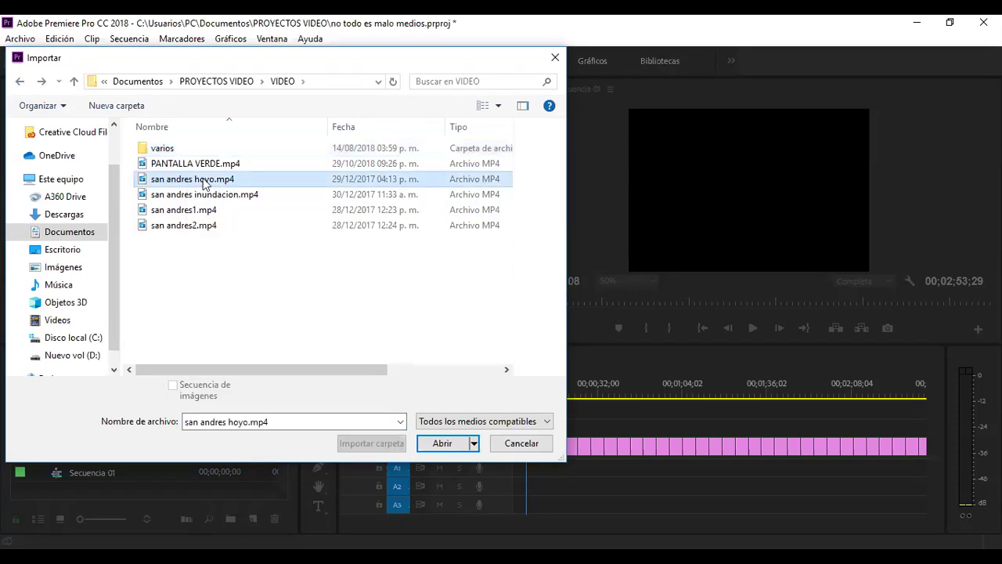
pyautogui.click(440, 444)
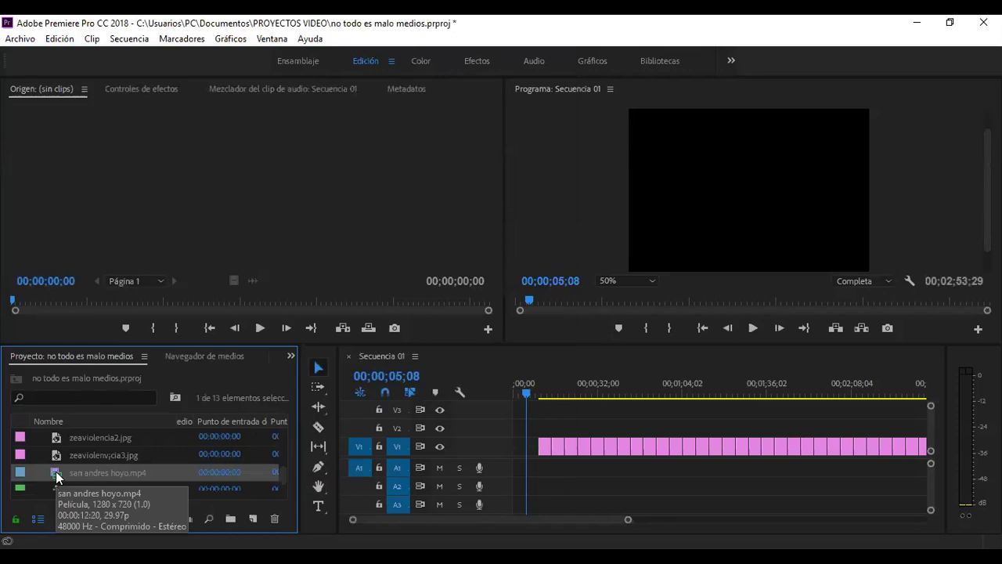
# - Place san andres hoyo.mp4 on V2 with its audio on A2 at about 00;00;40;00, and play its opening seconds from 00;00;40;16
pyautogui.moveTo(56, 476); pyautogui.dragTo(631, 426)
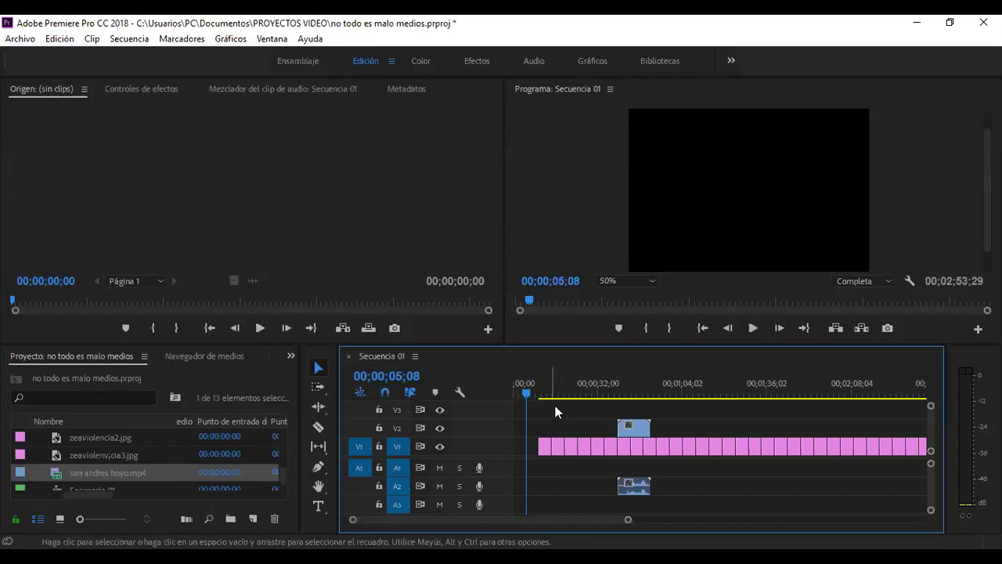
pyautogui.moveTo(526, 397); pyautogui.dragTo(619, 398)
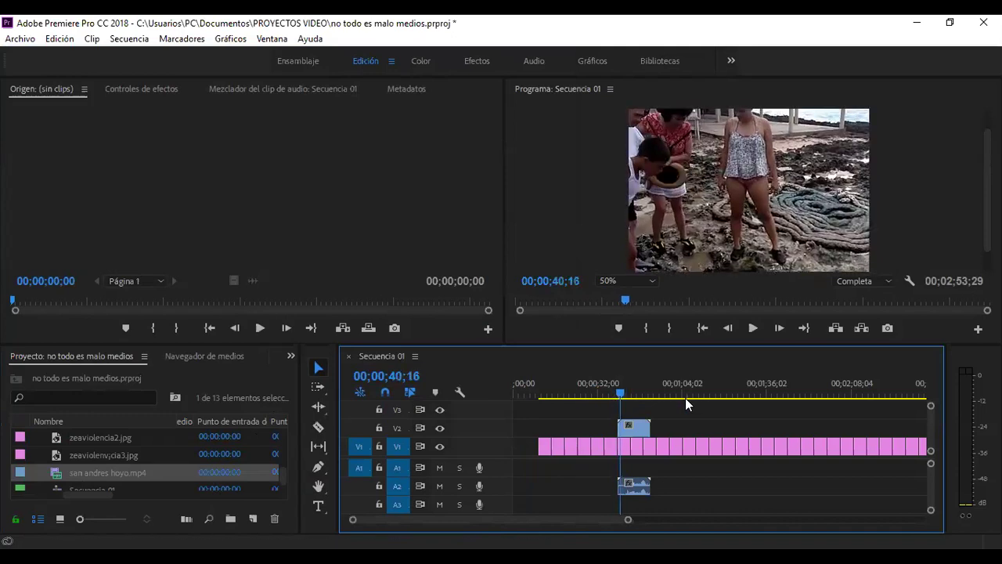
pyautogui.press('space')
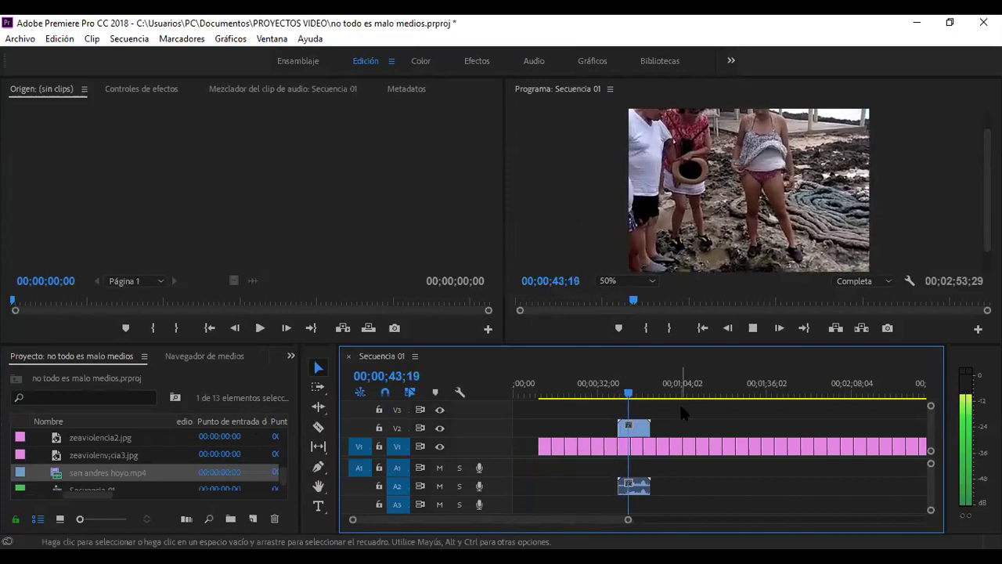
pyautogui.press('space')
# - Play Secuencia 01 from 00;00;10;08 to 00;00;29;24, and return the playhead to 00;00;09;21, just before the first image
pyautogui.moveTo(550, 394); pyautogui.dragTo(539, 400)
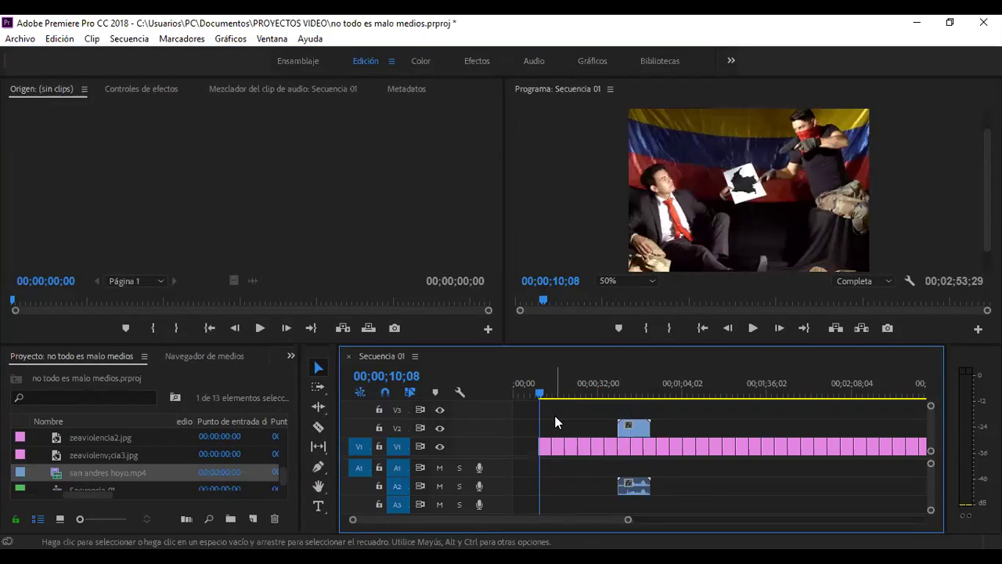
pyautogui.press('space')
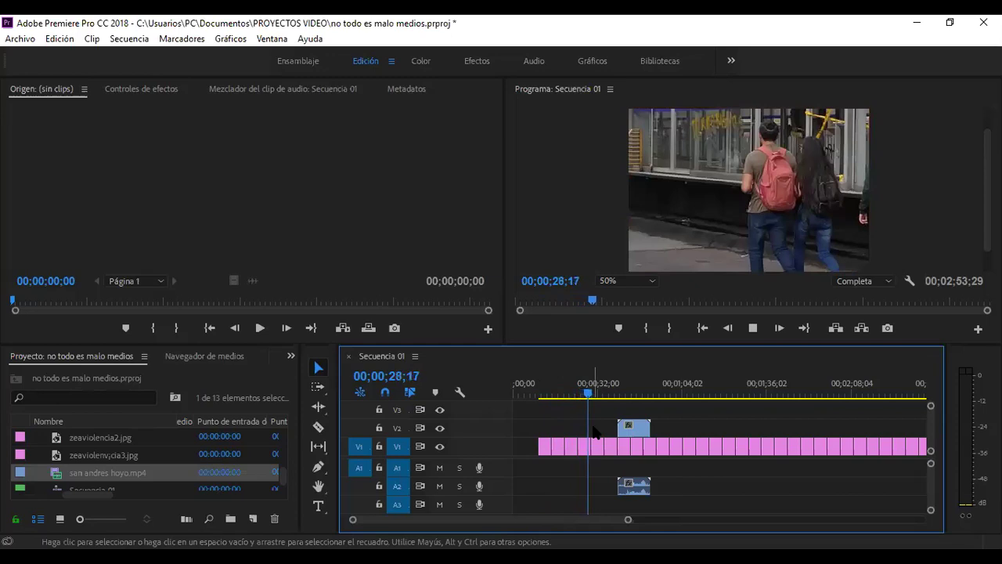
pyautogui.press('space')
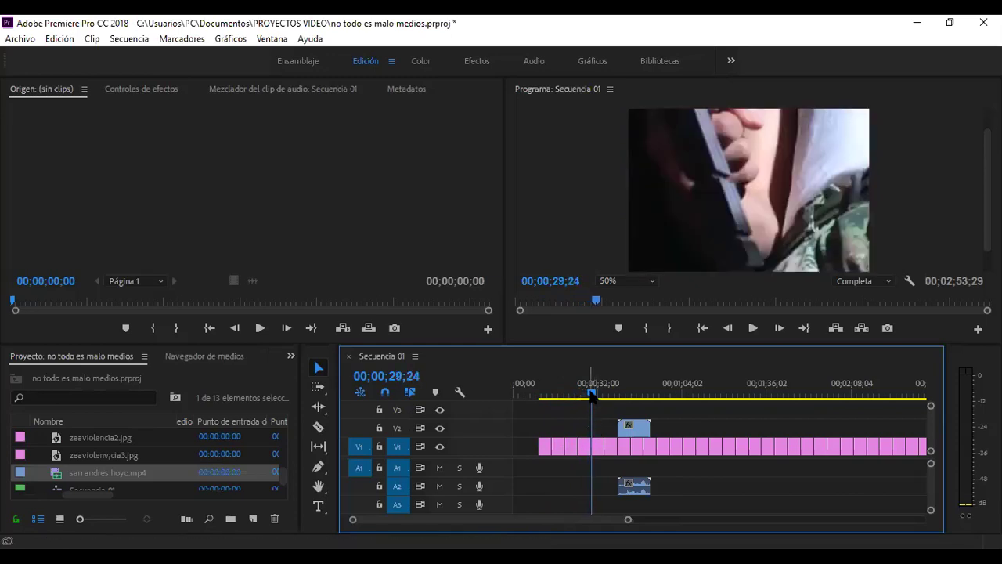
pyautogui.click(539, 393)
pyautogui.moveTo(540, 394); pyautogui.dragTo(537, 394)
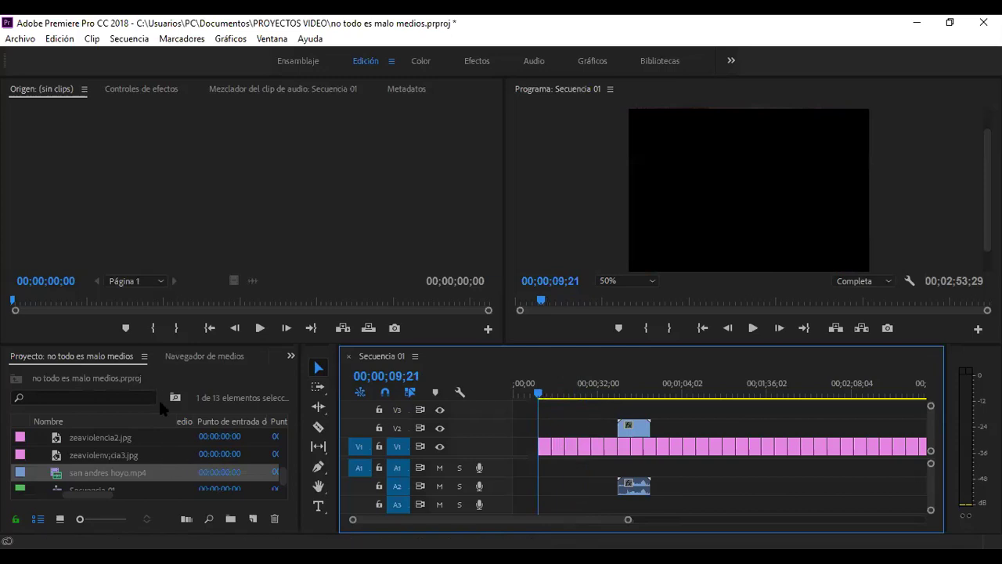
# - Import buda2.wav from the AUDIO folder of PROYECTOS VIDEO into the project
pyautogui.click(19, 39)
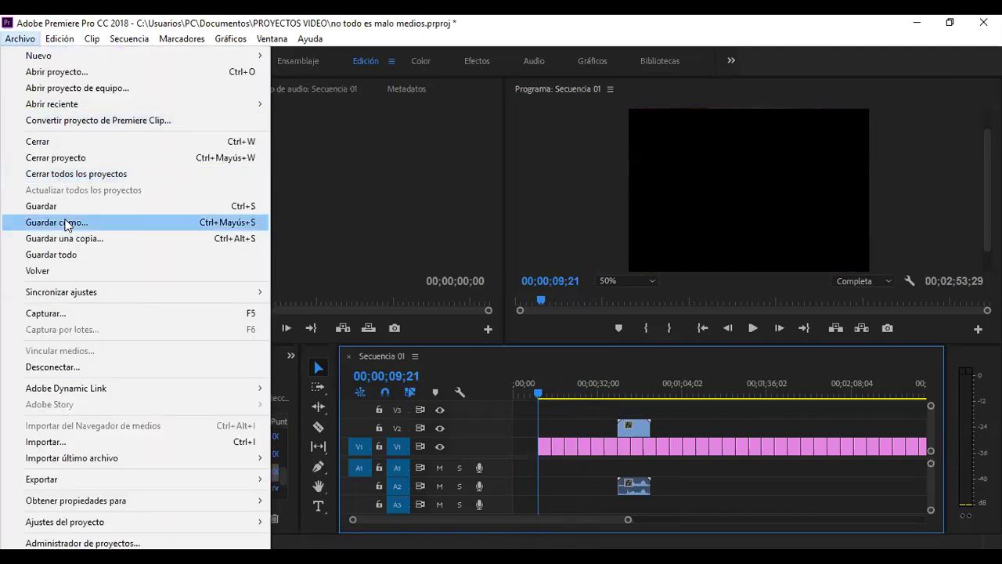
pyautogui.click(112, 443)
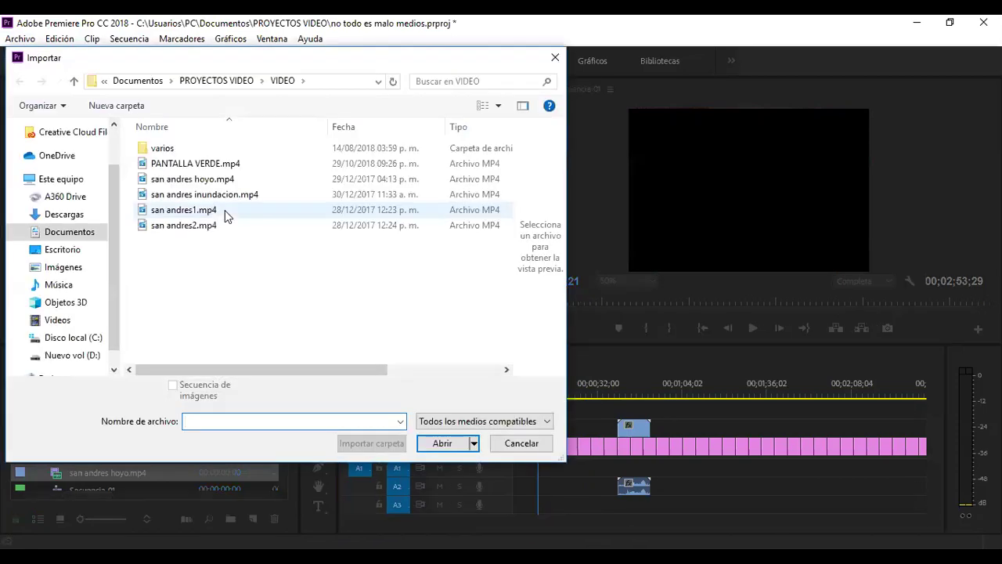
pyautogui.click(217, 81)
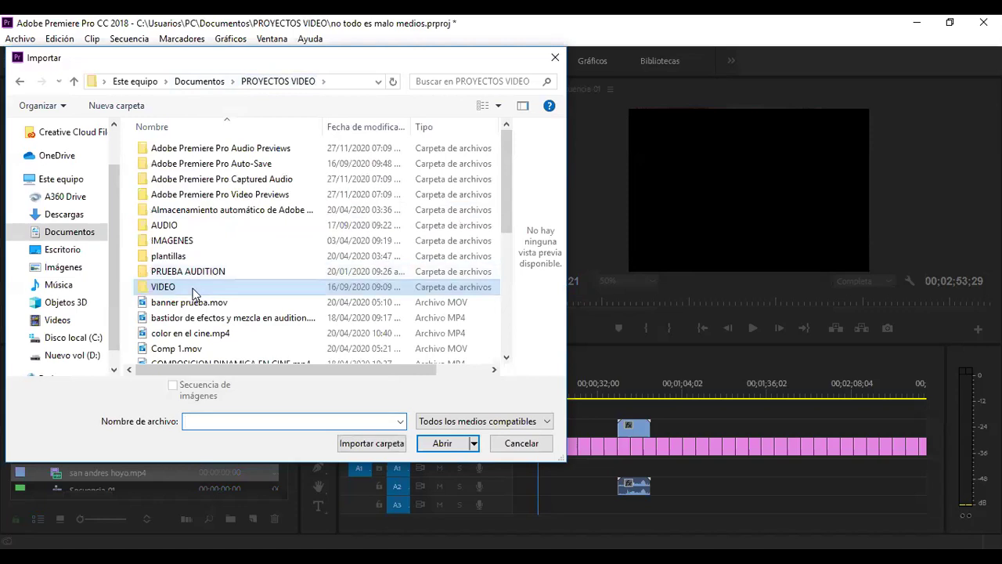
pyautogui.click(144, 228)
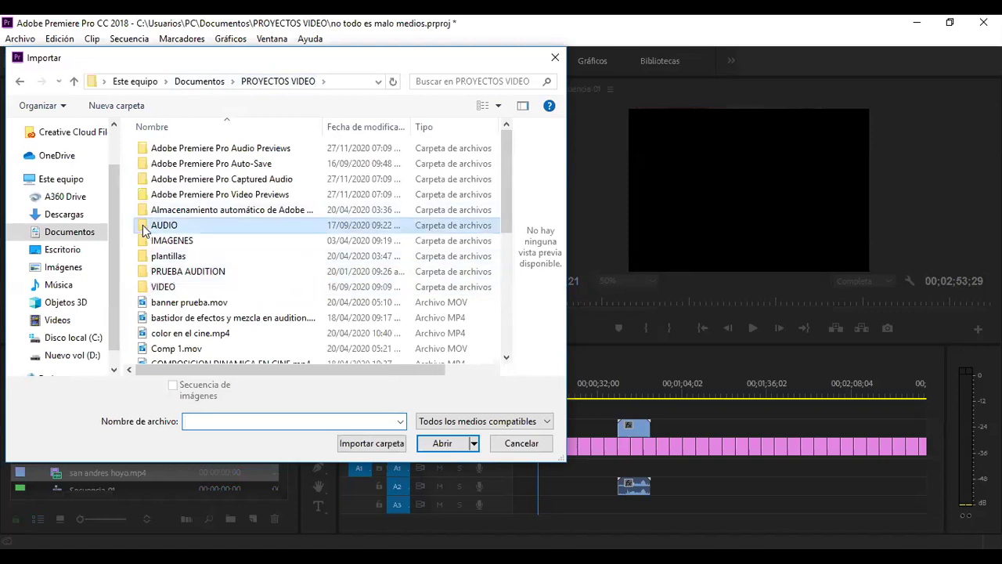
pyautogui.doubleClick(144, 229)
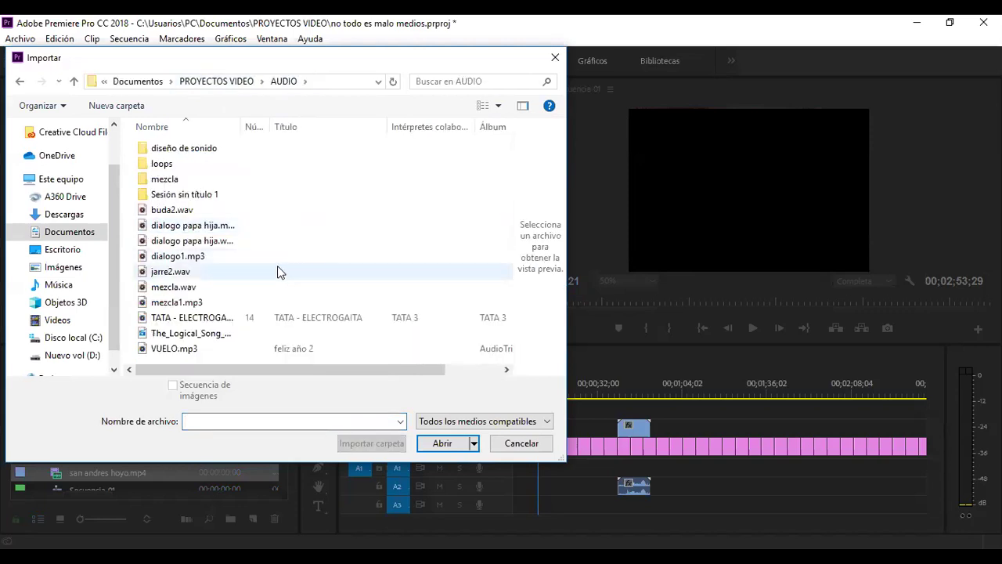
pyautogui.click(170, 215)
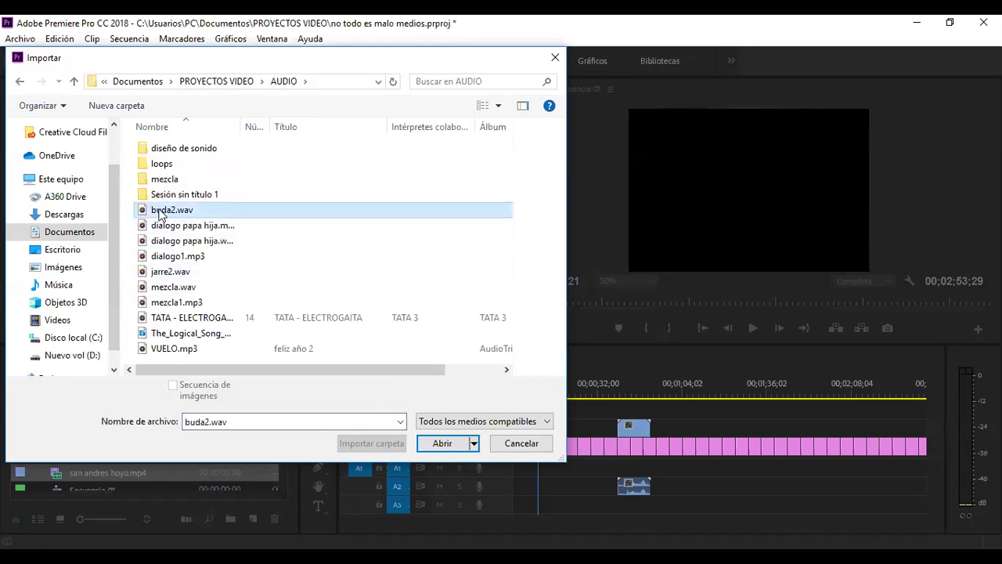
pyautogui.click(441, 445)
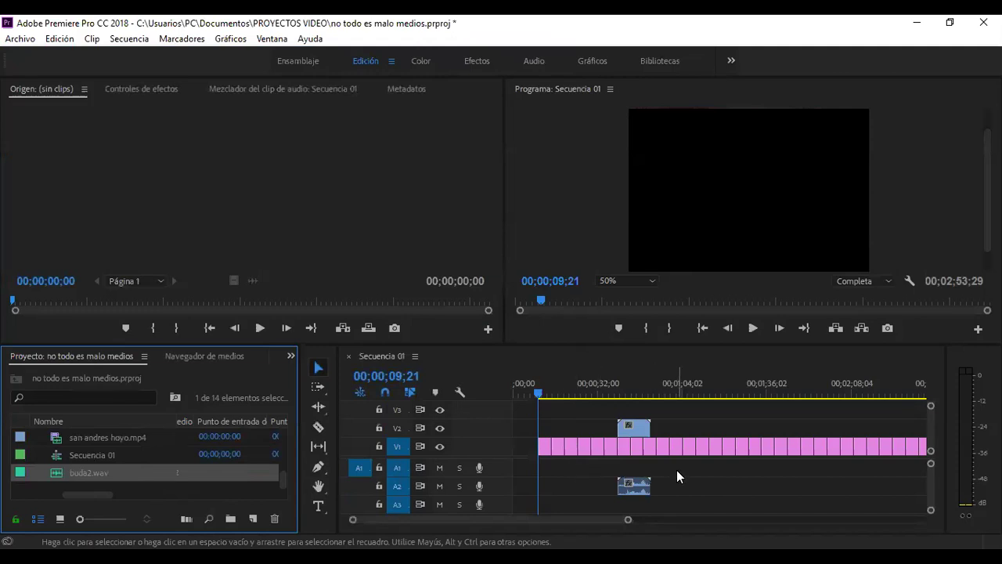
# - Place buda2.wav on audio track A1 of Secuencia 01, aligned with the start of the first image clip
pyautogui.press('\\')
pyautogui.press('\\')
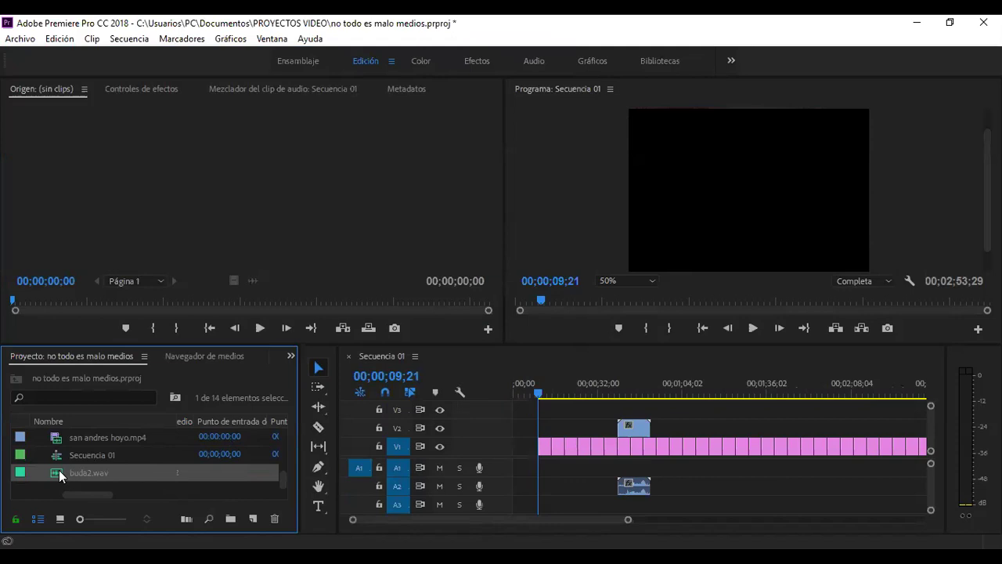
pyautogui.moveTo(59, 474); pyautogui.dragTo(515, 464)
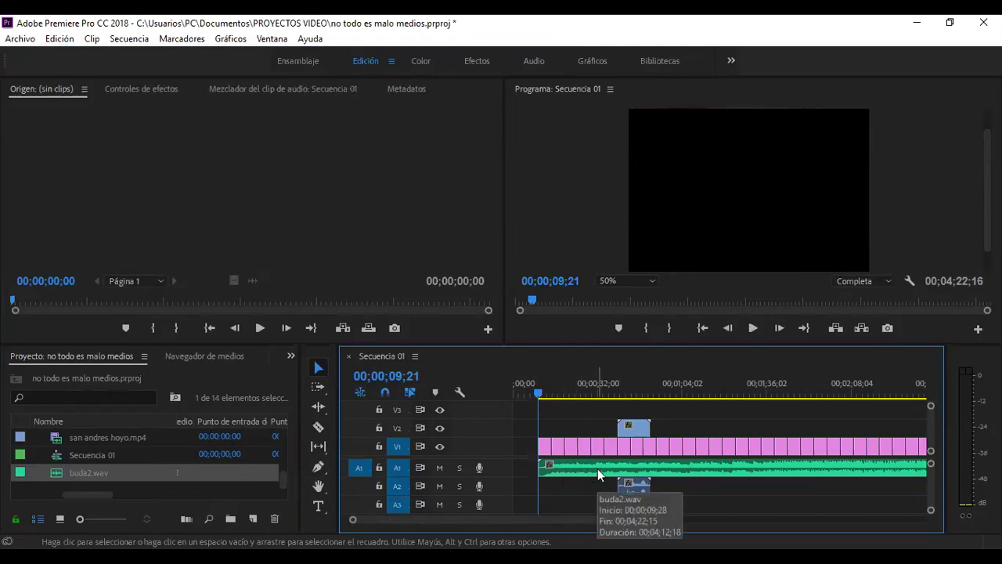
# - Play the images with the music from 00;00;09;21, pausing at 00;00;16;14 and stopping at 00;00;20;08
pyautogui.moveTo(537, 391); pyautogui.dragTo(537, 392)
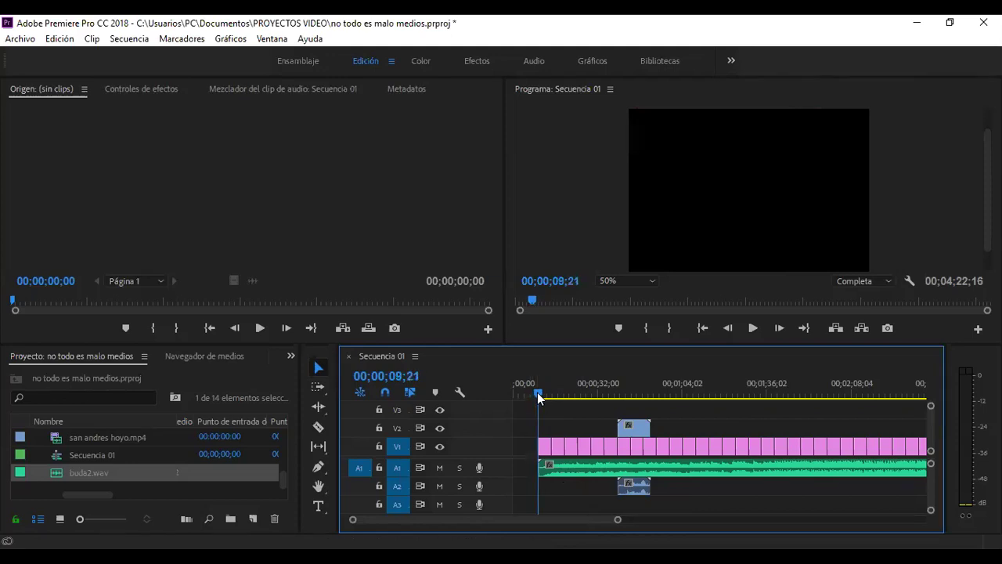
pyautogui.press('space')
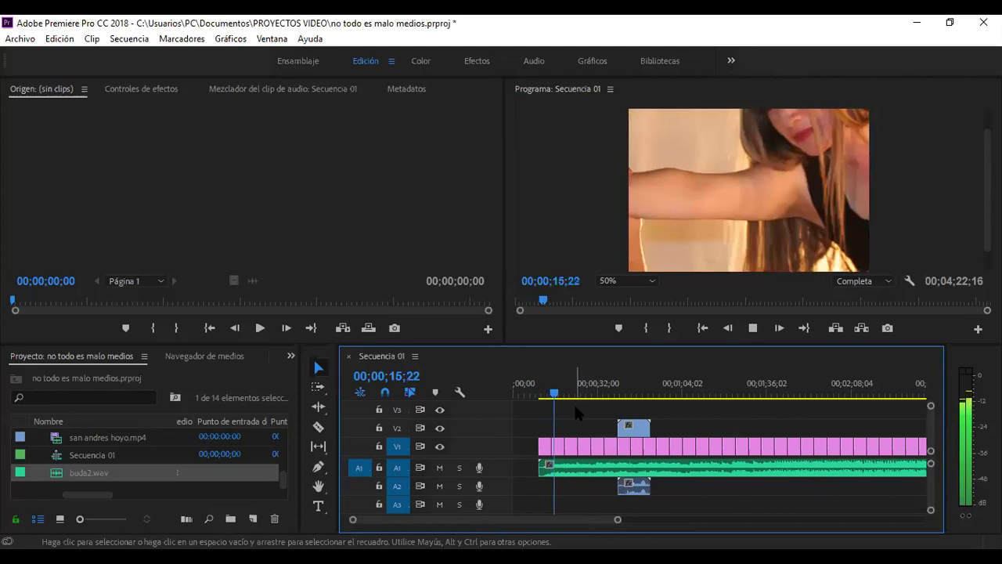
pyautogui.press('space')
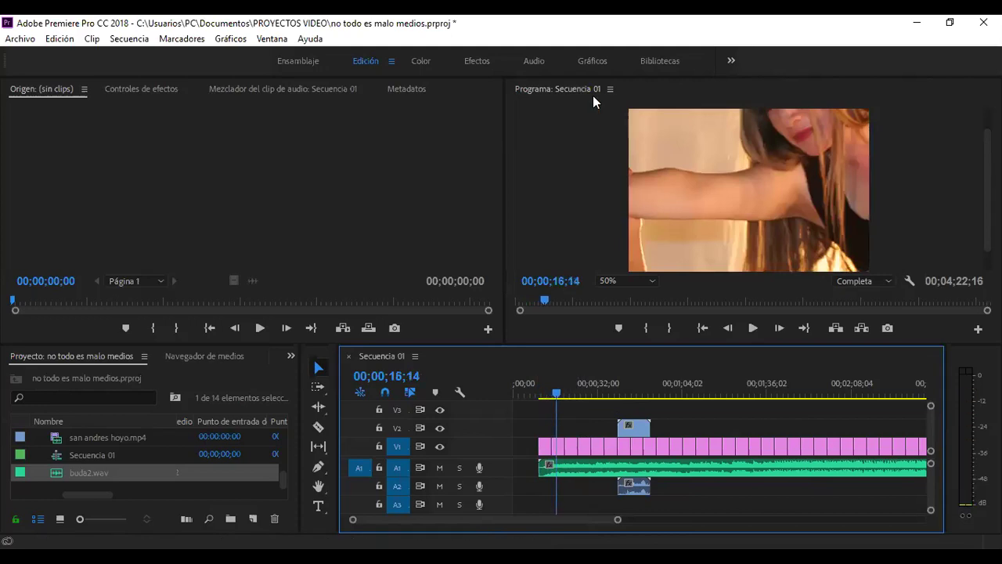
pyautogui.press('space')
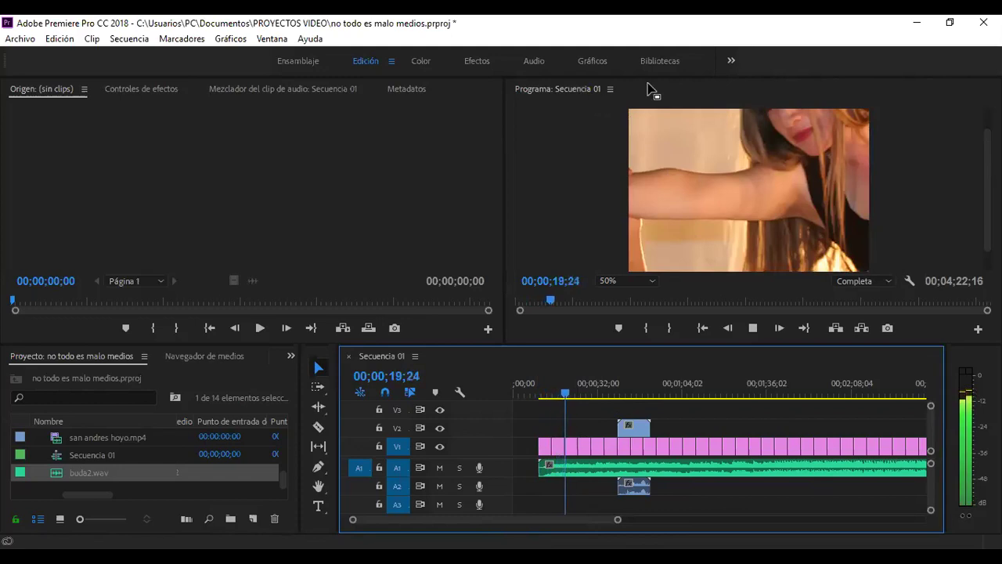
pyautogui.press('space')
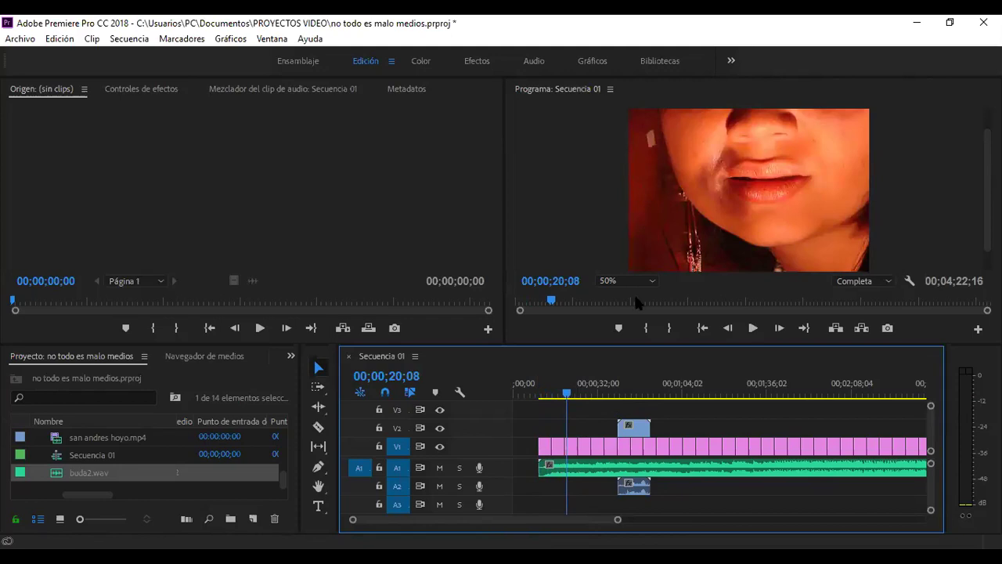
# - Replay Secuencia 01 from 00;00;08;02 to 00;00;16;17, and move the playhead back to 00;00;10;16
pyautogui.moveTo(568, 395); pyautogui.dragTo(534, 395)
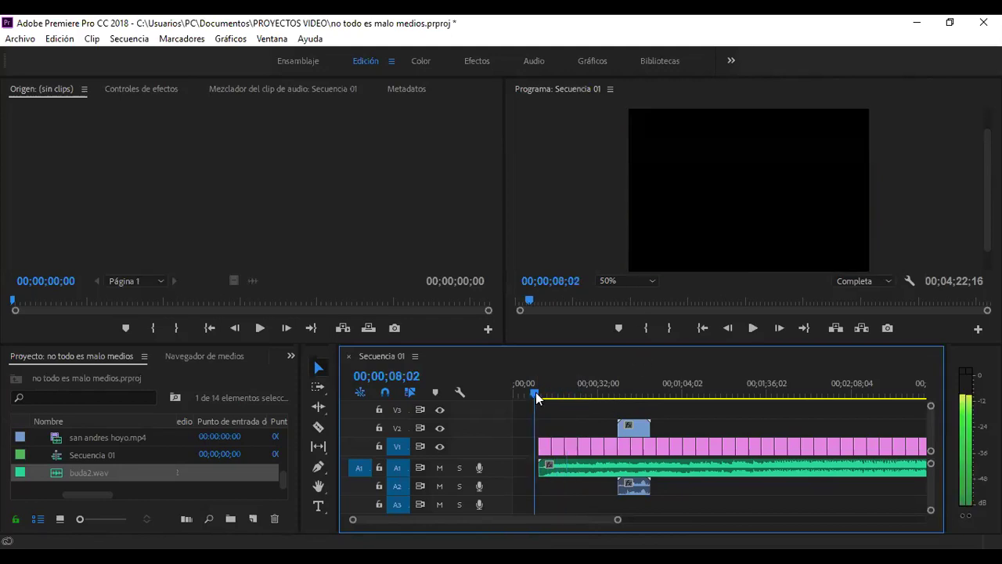
pyautogui.press('space')
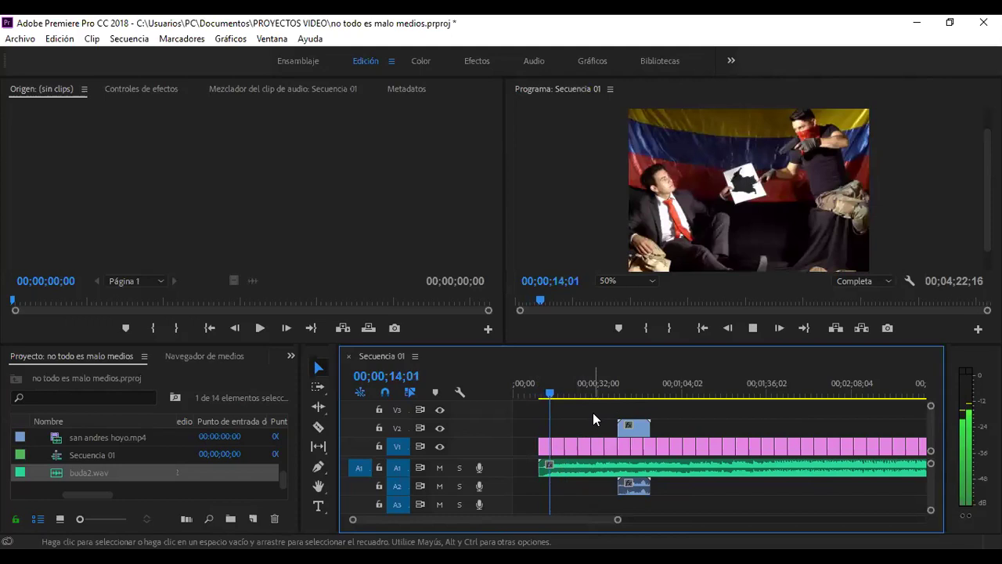
pyautogui.press('space')
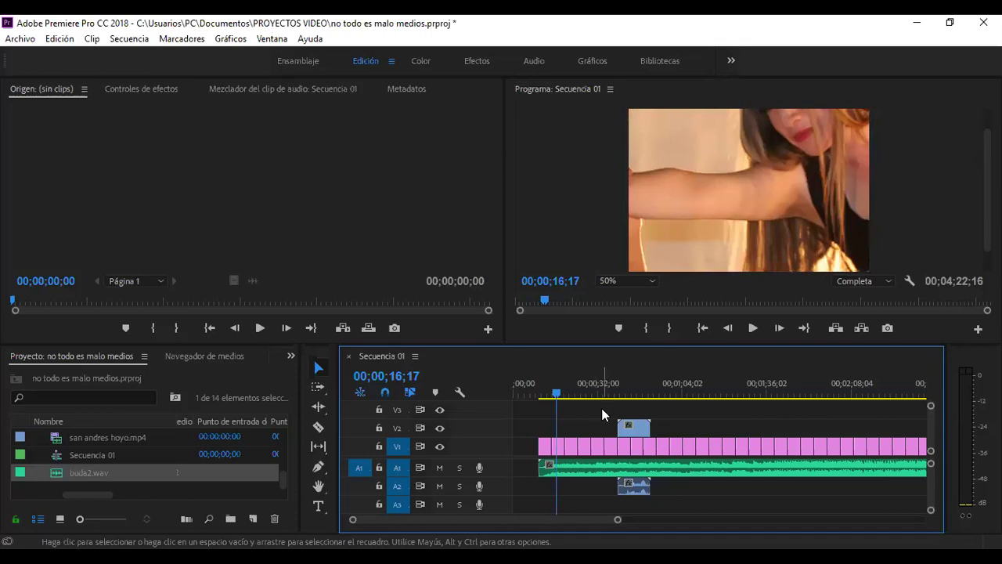
pyautogui.moveTo(556, 395); pyautogui.dragTo(540, 396)
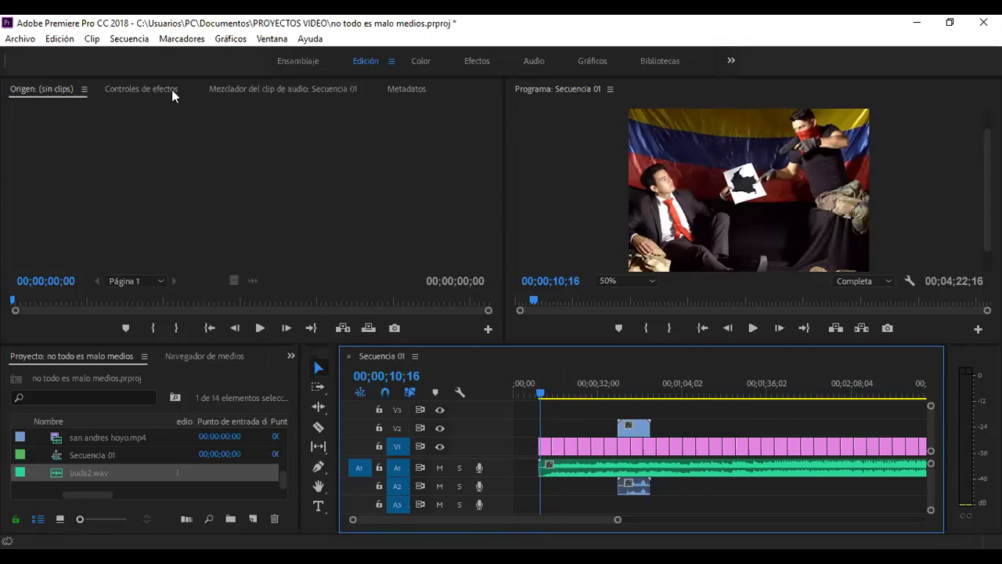
# - Save the project under its current name and move the playhead to about 00;00;21;11
pyautogui.click(20, 41)
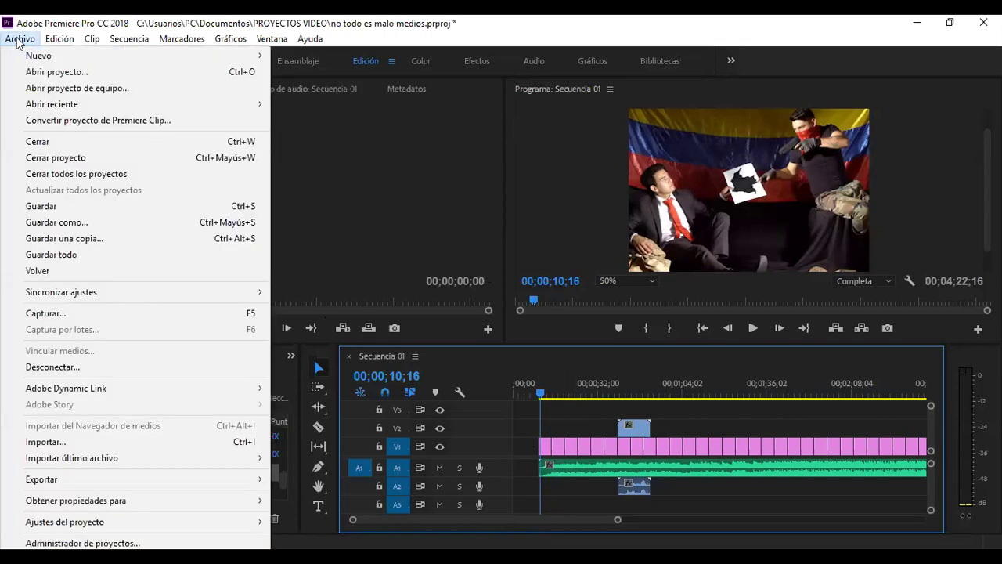
pyautogui.click(48, 209)
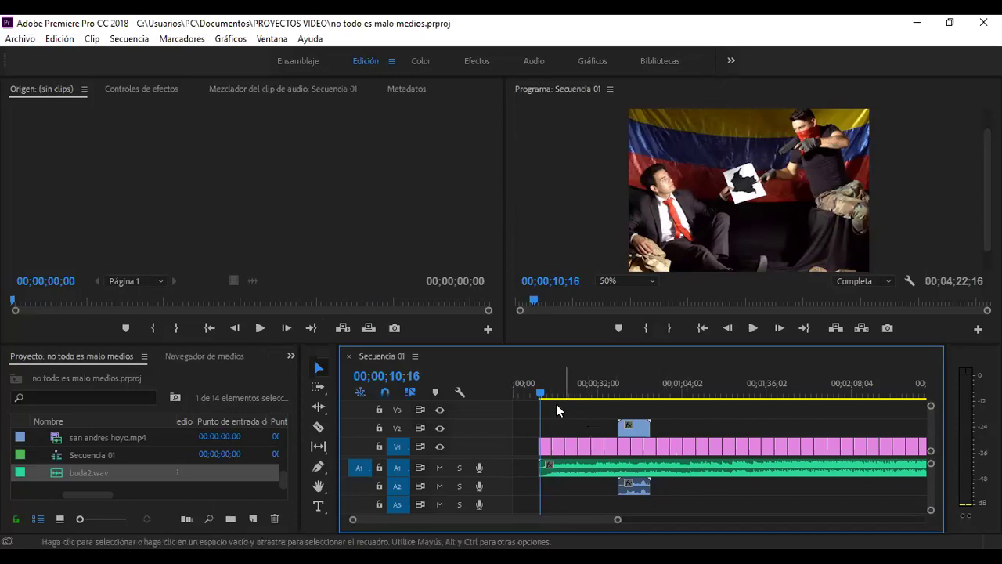
pyautogui.moveTo(542, 395); pyautogui.dragTo(570, 404)
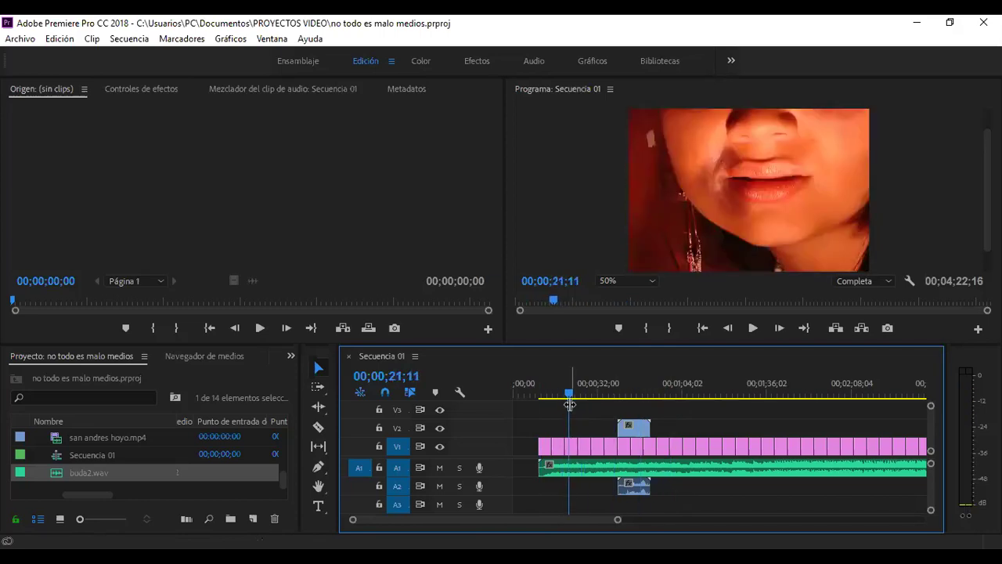